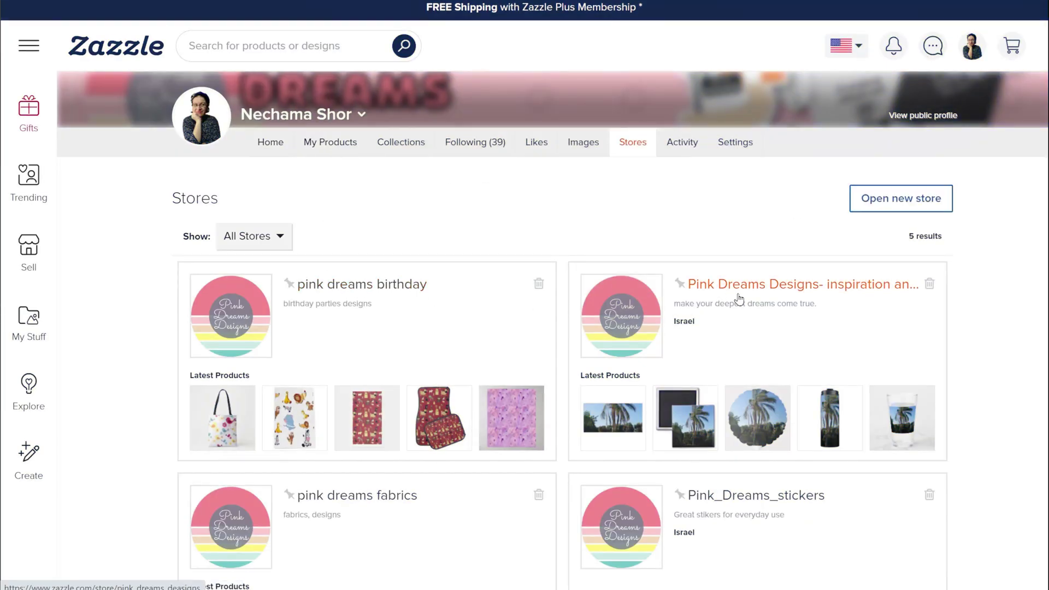
Open the Pink Dreams Designs store and browse its Latest Products Sold and Created, then return to the top.
left_click(791, 298)
scroll(706, 291, "down", 5)
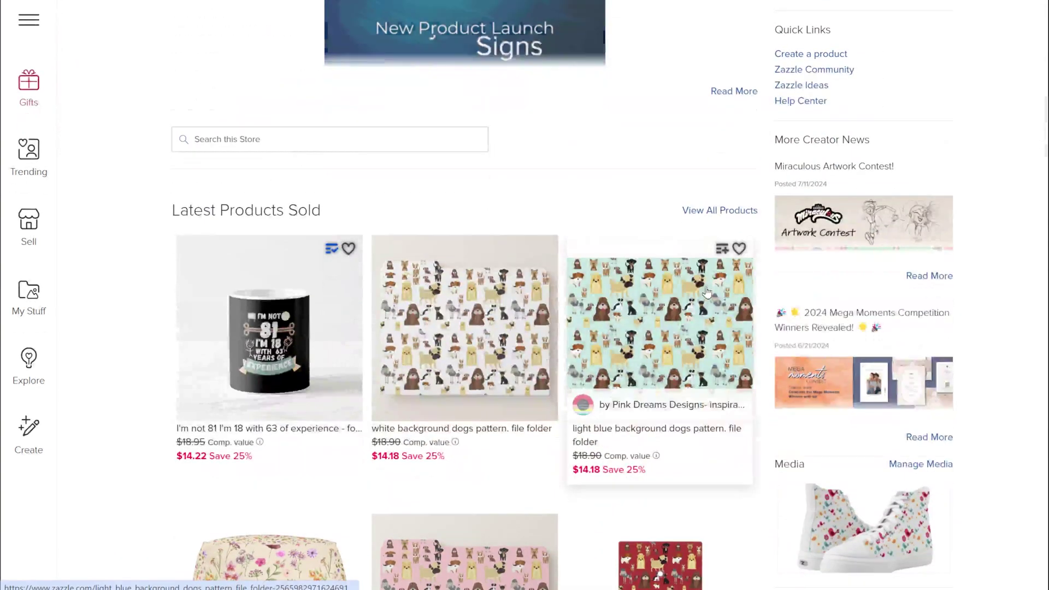
scroll(707, 291, "down", 9)
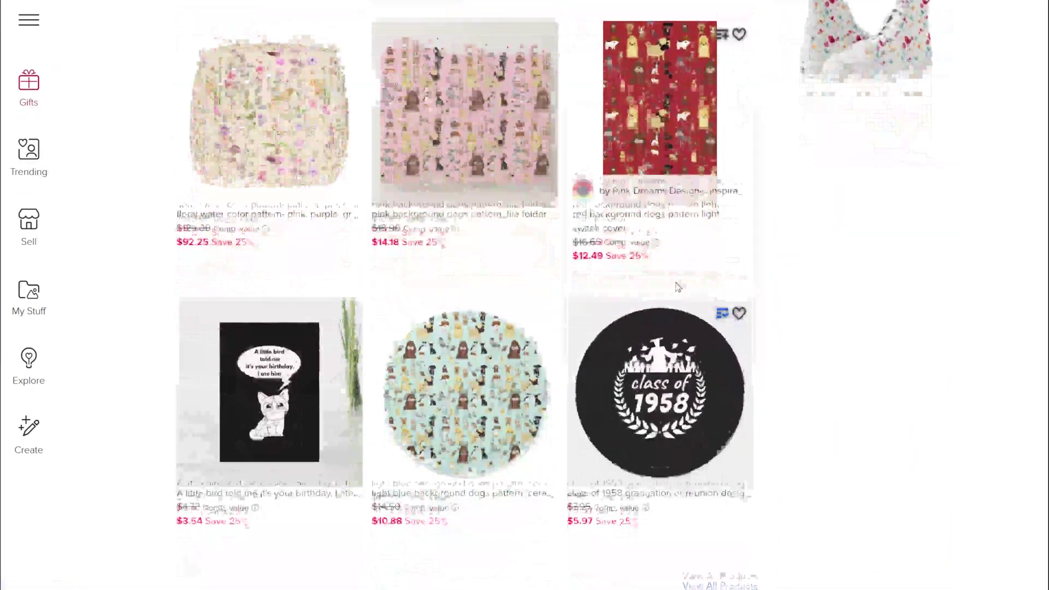
scroll(677, 287, "down", 13)
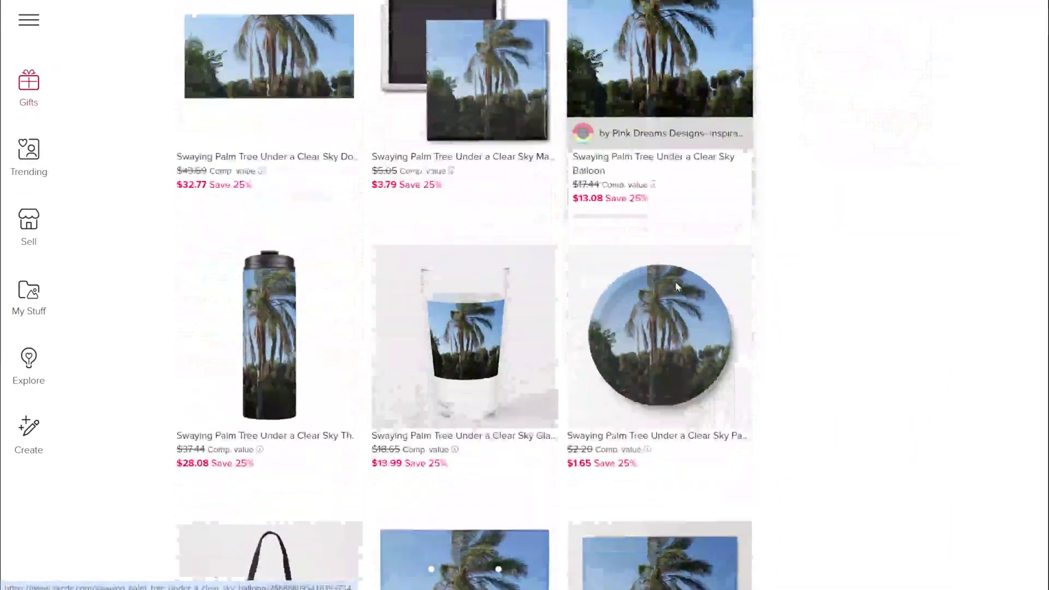
scroll(676, 285, "down", 6)
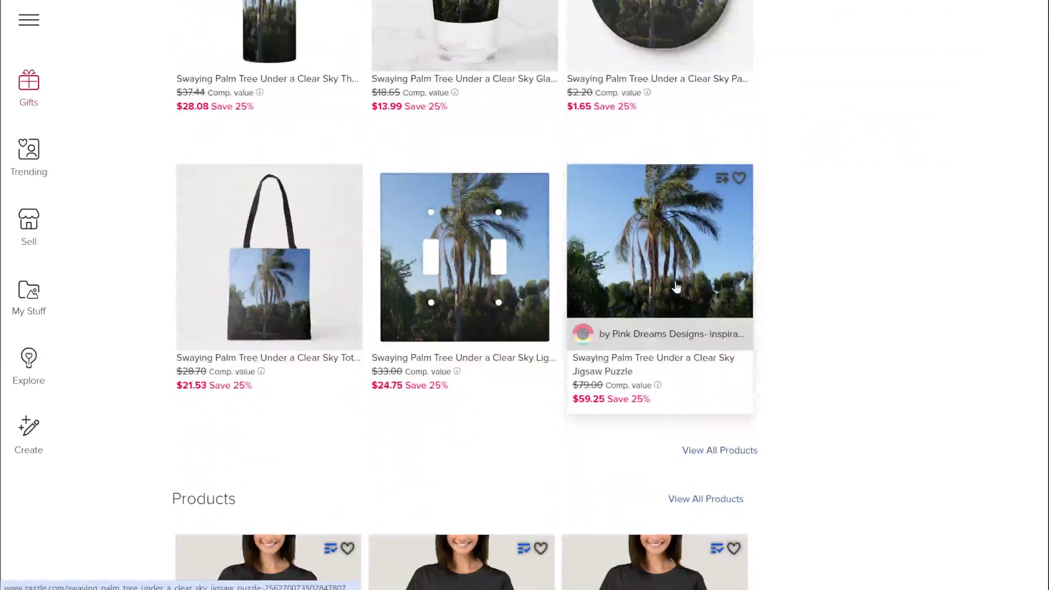
scroll(676, 286, "down", 4)
scroll(676, 286, "up", 17)
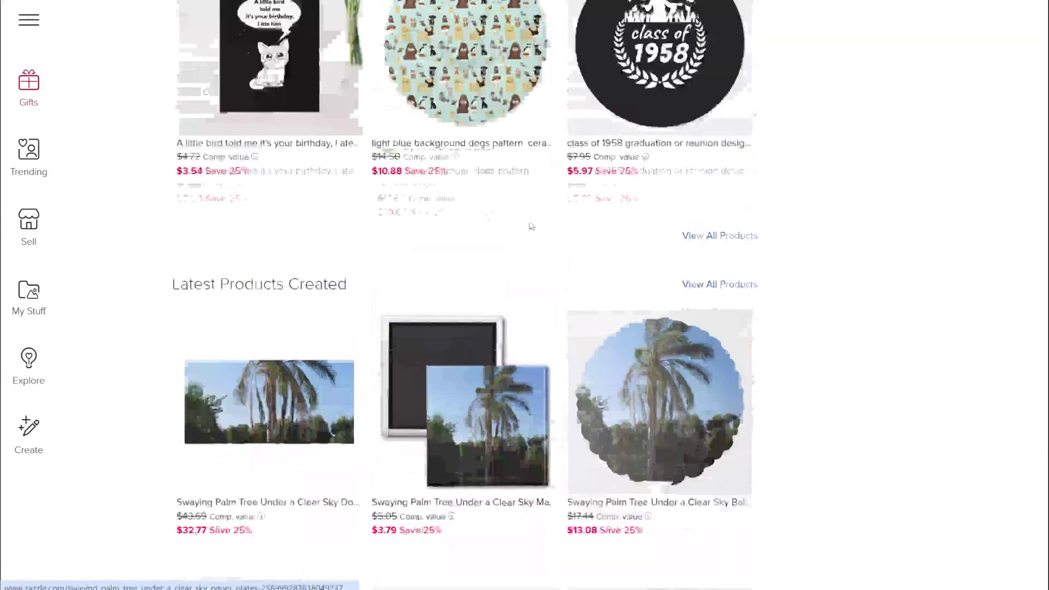
scroll(530, 225, "up", 10)
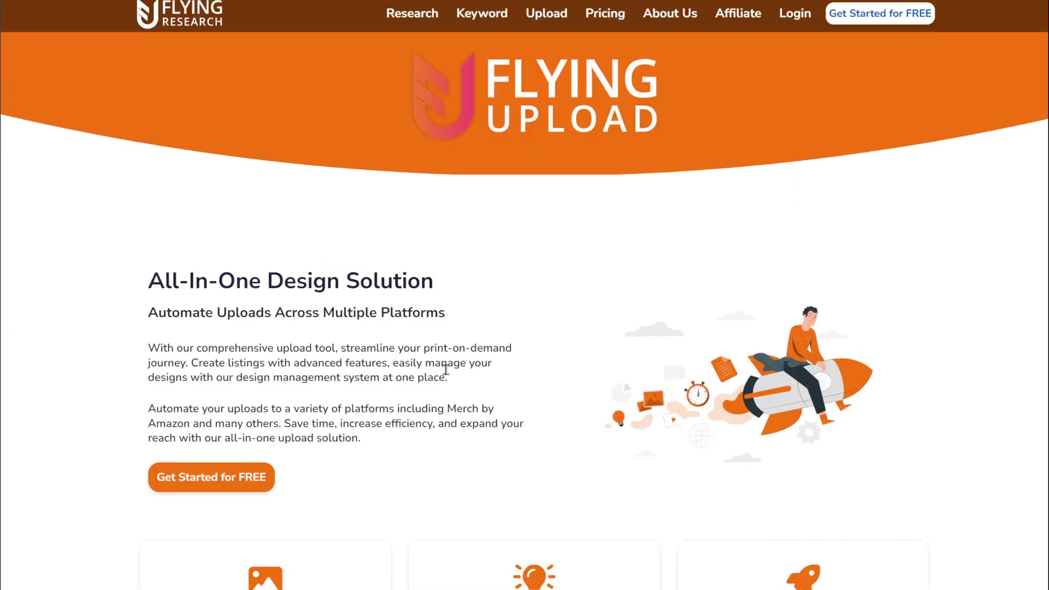
Scroll through Flying Upload's feature cards, Manage Your Designs and Perfect Filters & Options sections.
scroll(582, 422, "down", 4)
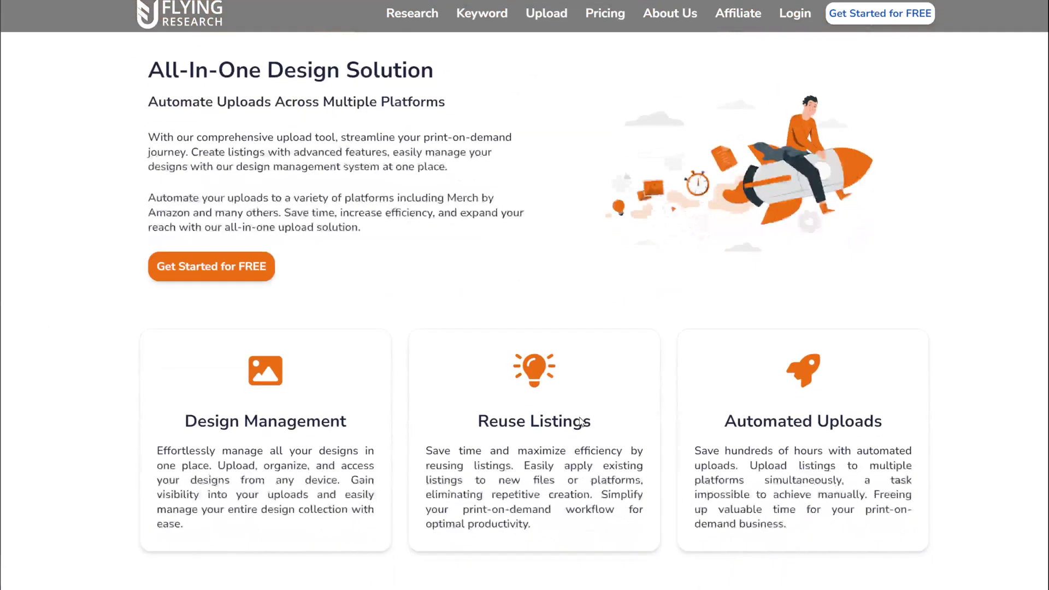
scroll(676, 485, "down", 5)
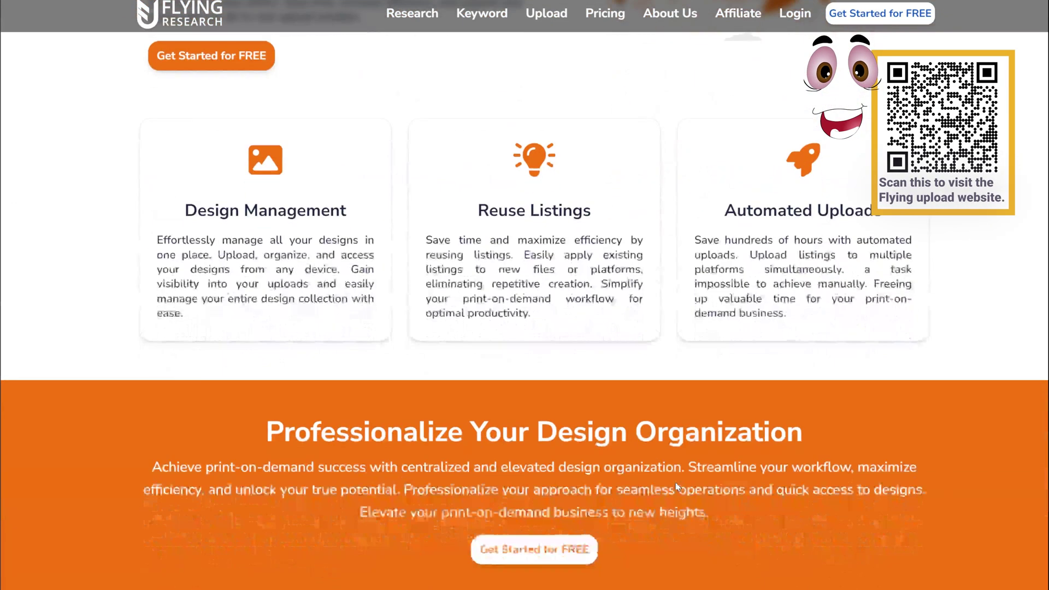
scroll(675, 483, "down", 4)
scroll(675, 480, "down", 4)
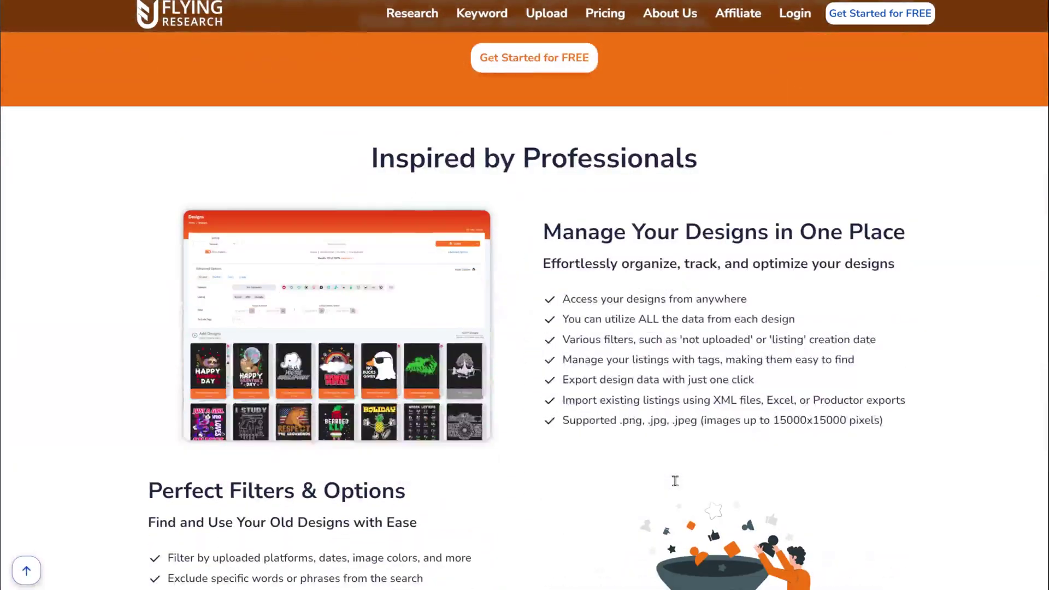
scroll(675, 480, "down", 5)
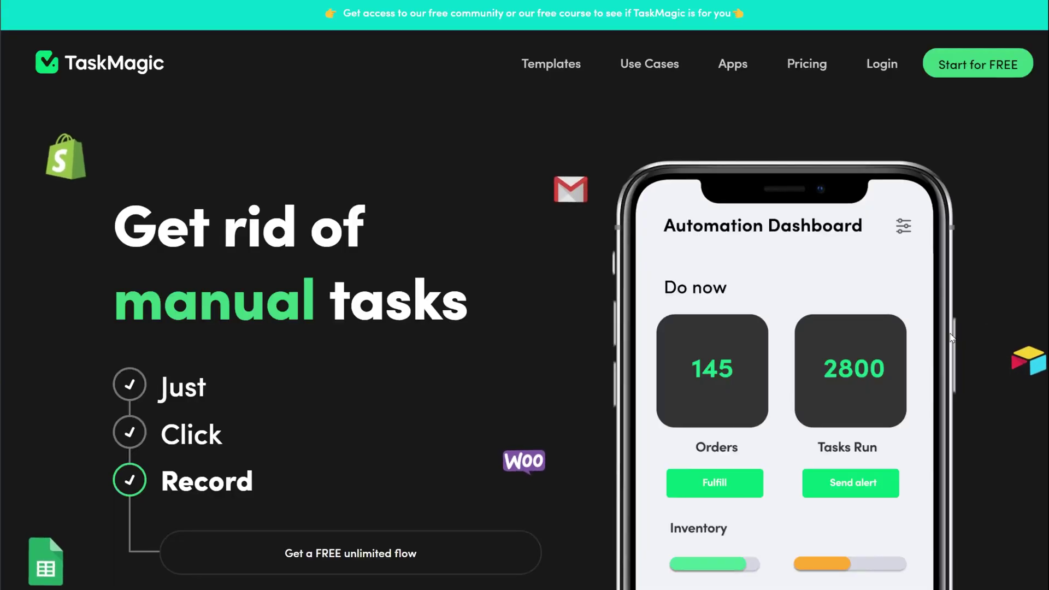
Scroll down through the TaskMagic homepage overview.
scroll(1023, 297, "down", 3)
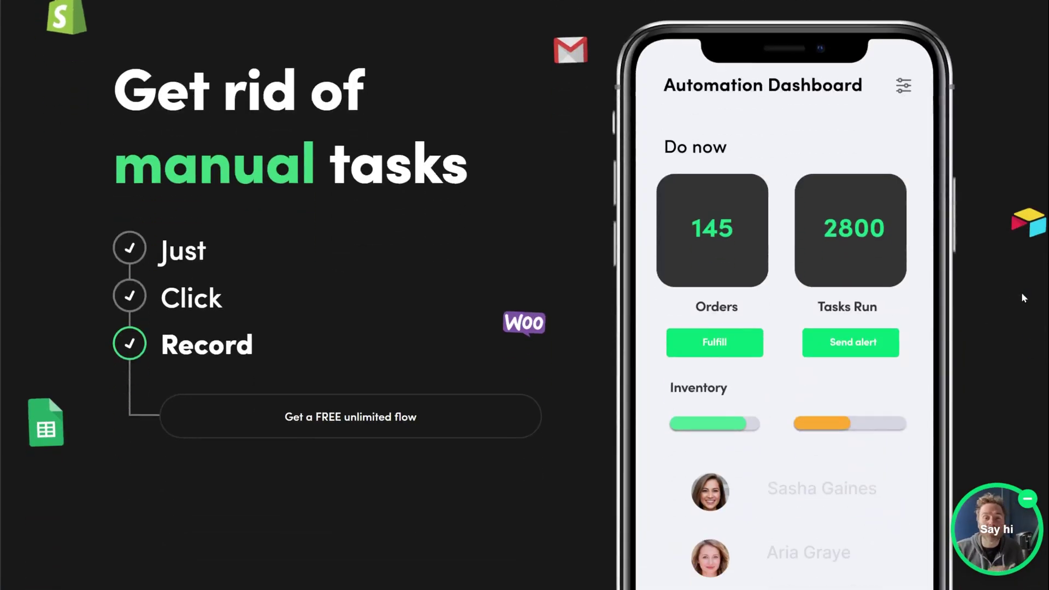
scroll(1021, 293, "down", 3)
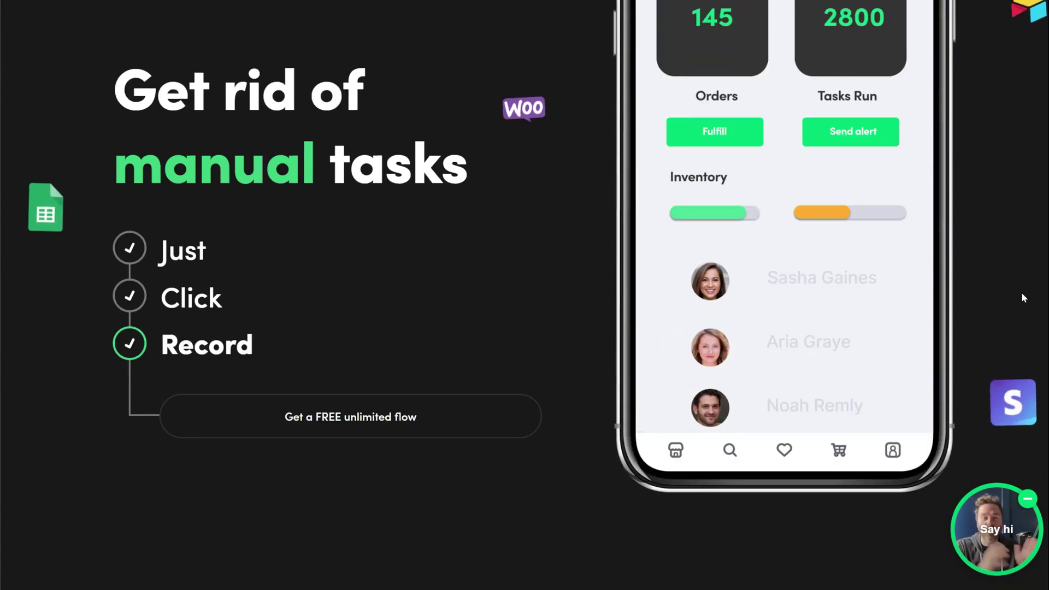
scroll(1021, 293, "down", 6)
scroll(1021, 293, "down", 3)
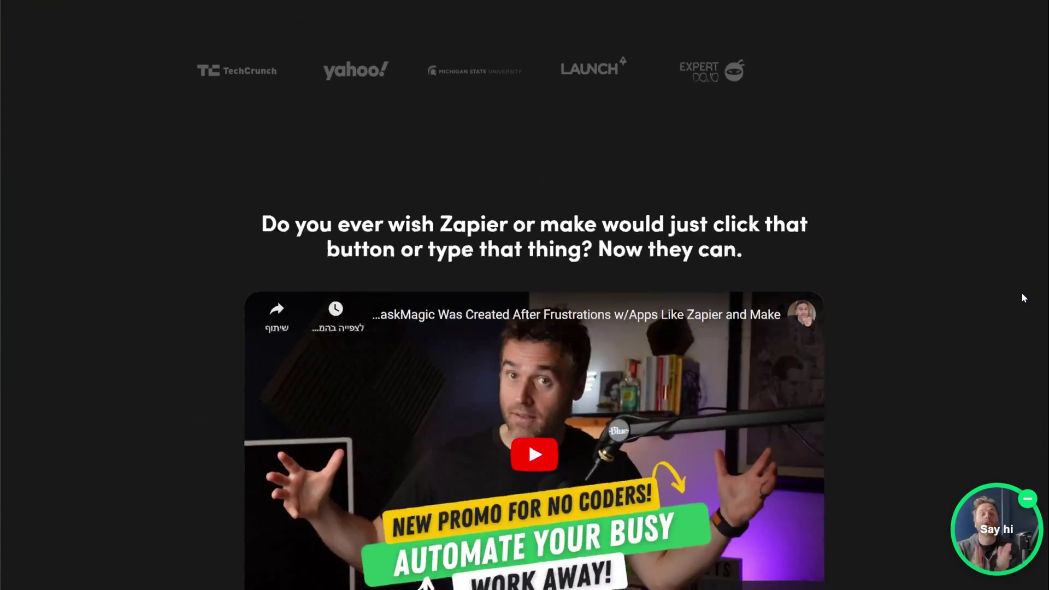
scroll(1021, 293, "down", 5)
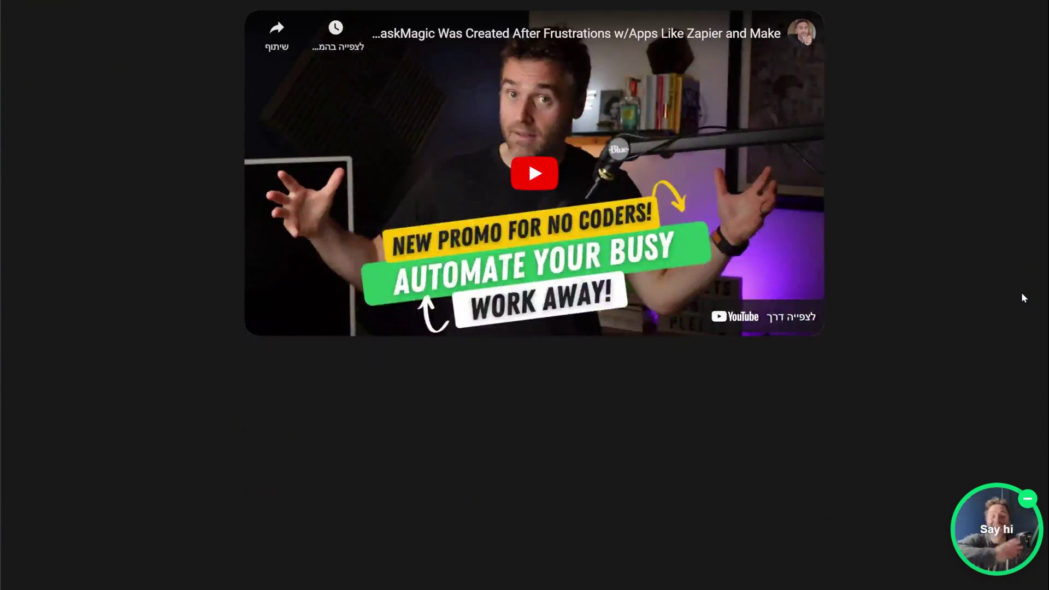
scroll(1022, 293, "down", 7)
scroll(1023, 297, "down", 3)
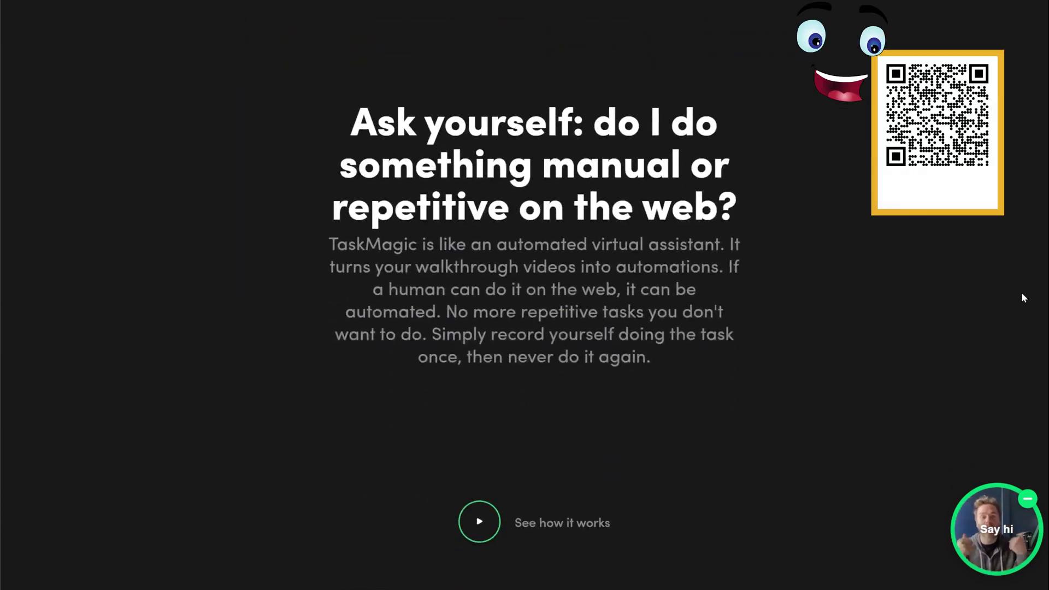
scroll(1023, 298, "down", 10)
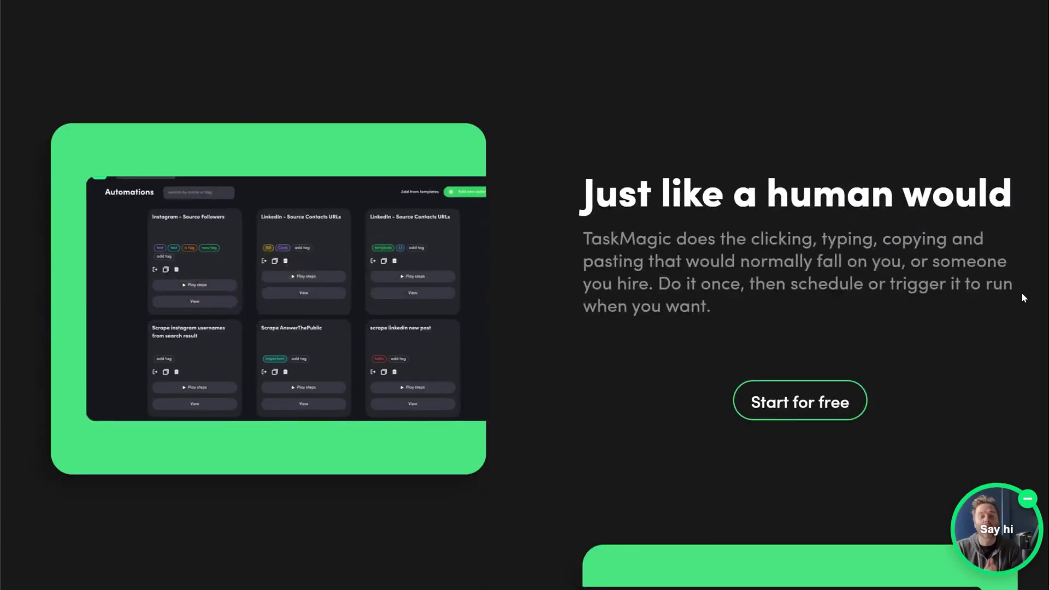
Go to the Pricing page and view the Free Forever ($0), Apps ($29) and Apps + browser ($49) plans.
scroll(1023, 298, "down", 6)
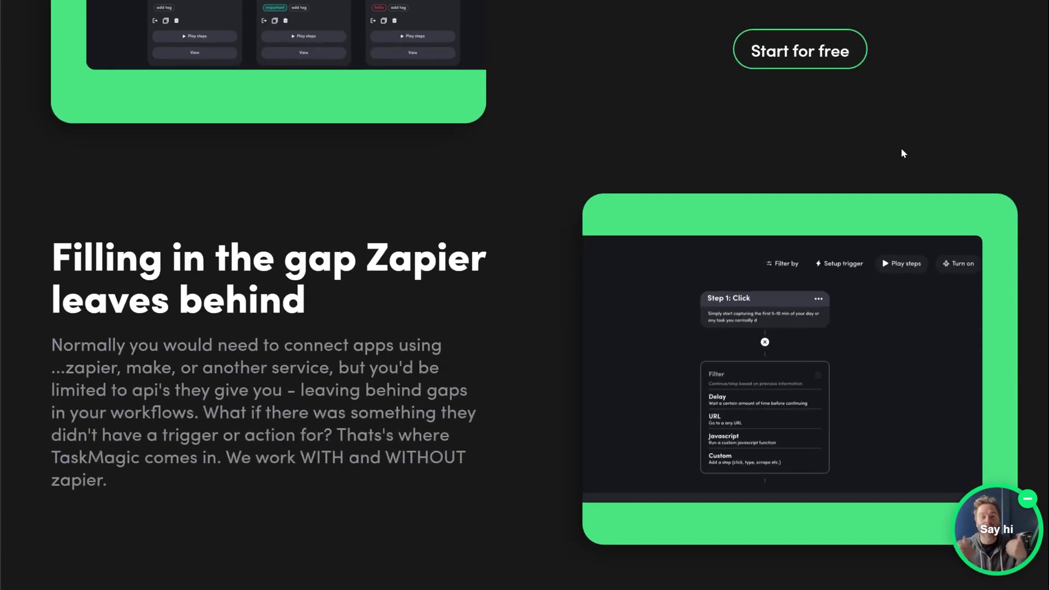
left_click(811, 66)
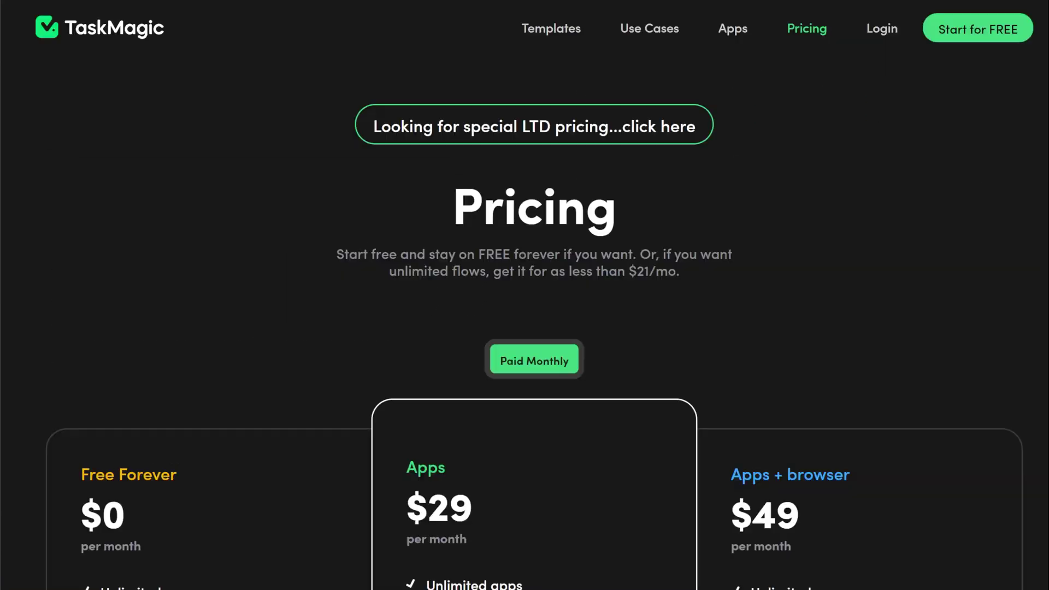
scroll(1018, 365, "down", 2)
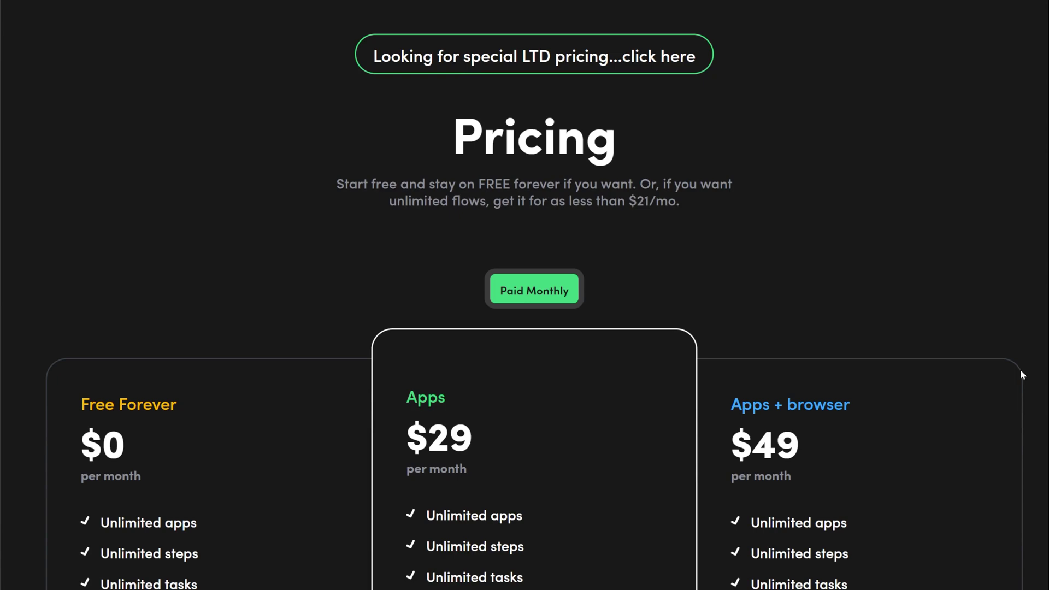
scroll(1020, 372, "down", 5)
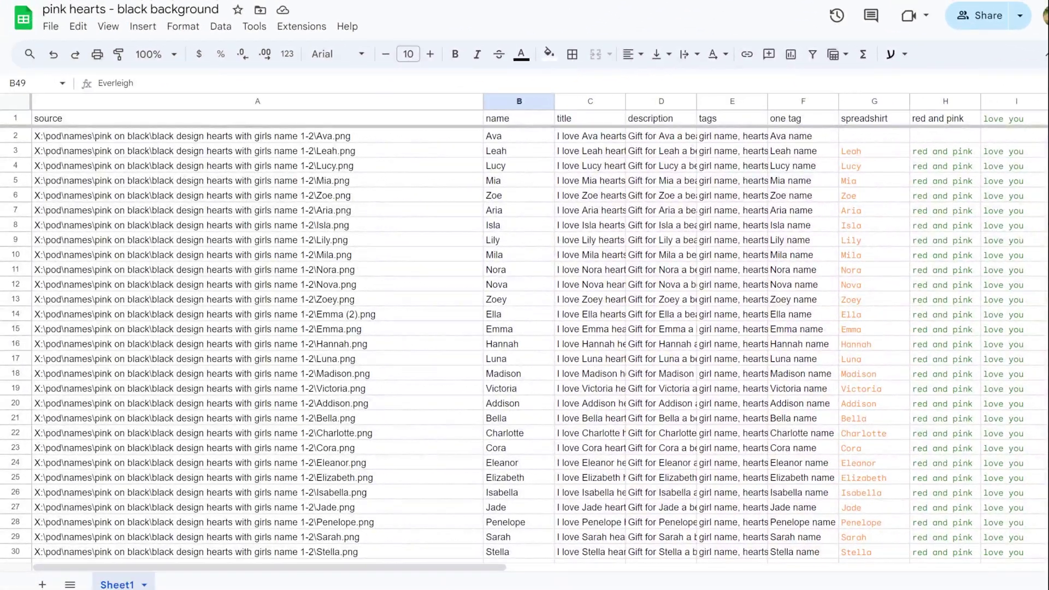
Place the heart designs folder beside the sheet and select all its files, starting from Ava.png.
left_click_drag(926, 73, 919, 73)
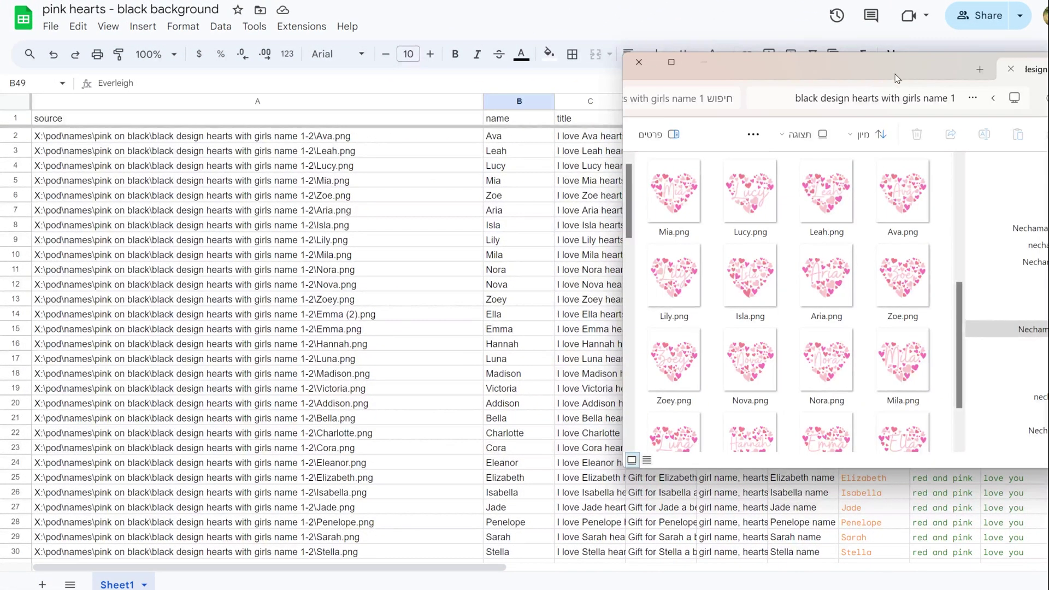
scroll(833, 230, "down", 10)
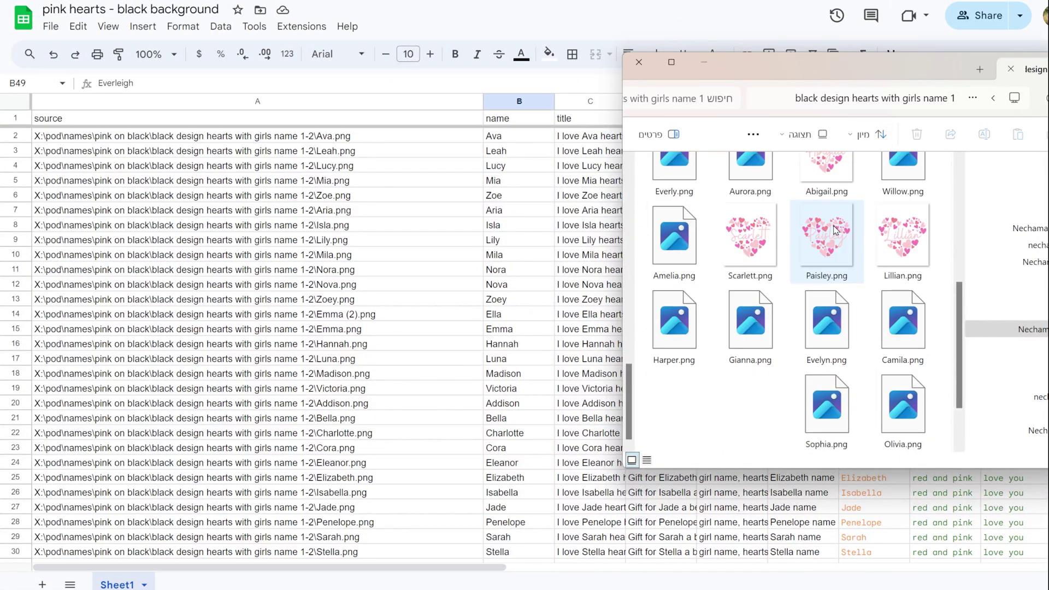
scroll(834, 229, "up", 10)
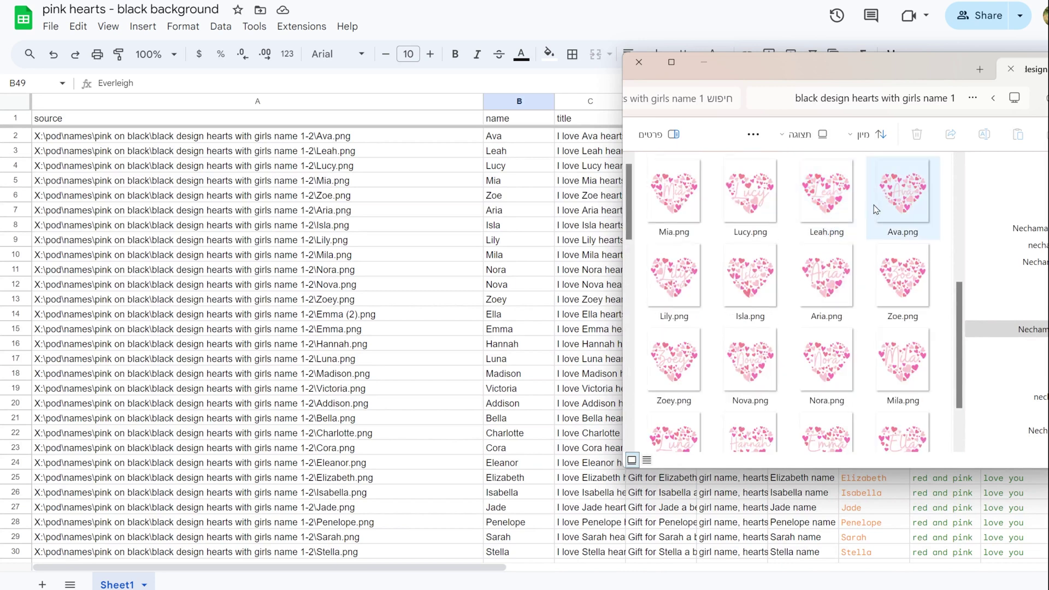
left_click(884, 208)
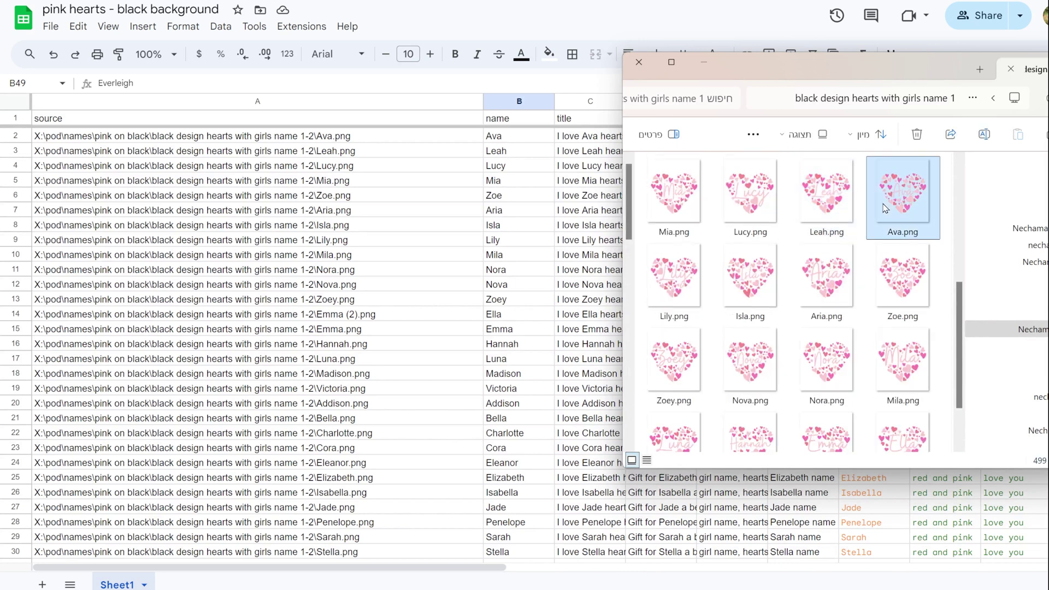
key("ctrl+a")
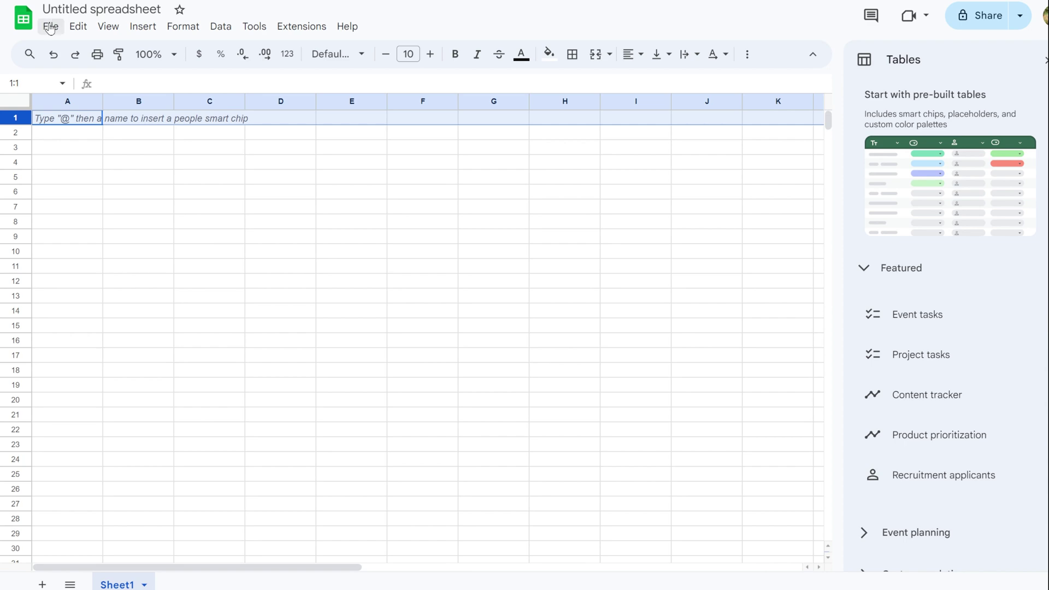
Freeze row 1 and copy the title formula from C2 down through C13.
right_click(22, 119)
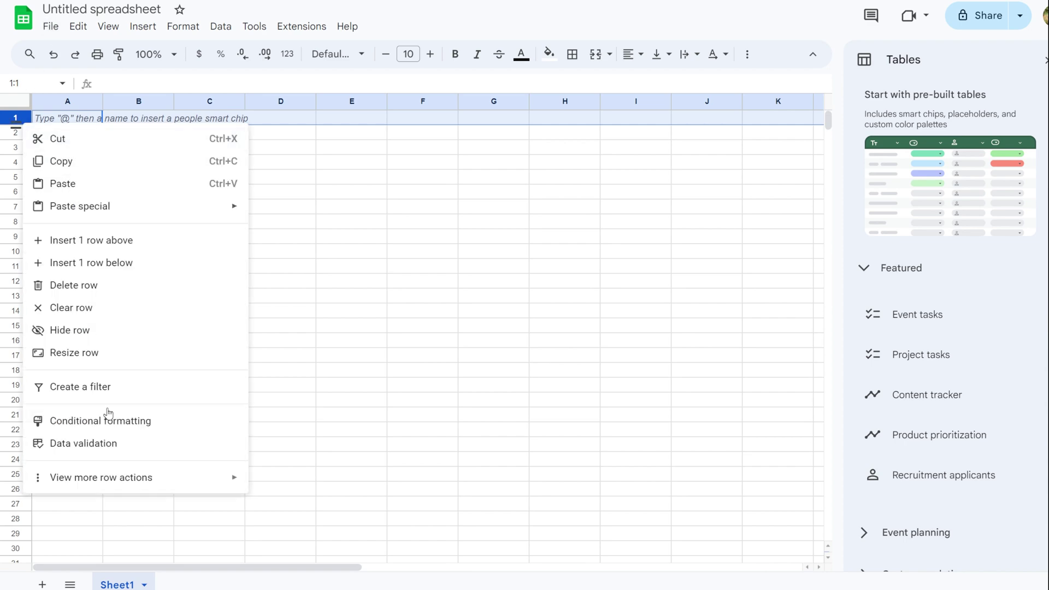
mouse_move(163, 477)
left_click(299, 361)
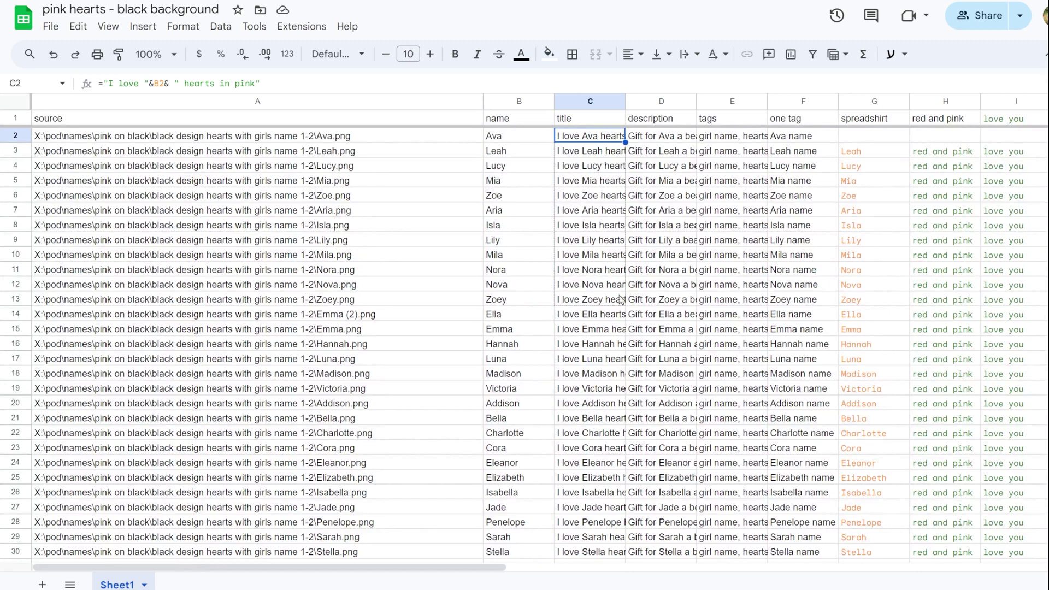
left_click_drag(624, 142, 620, 299)
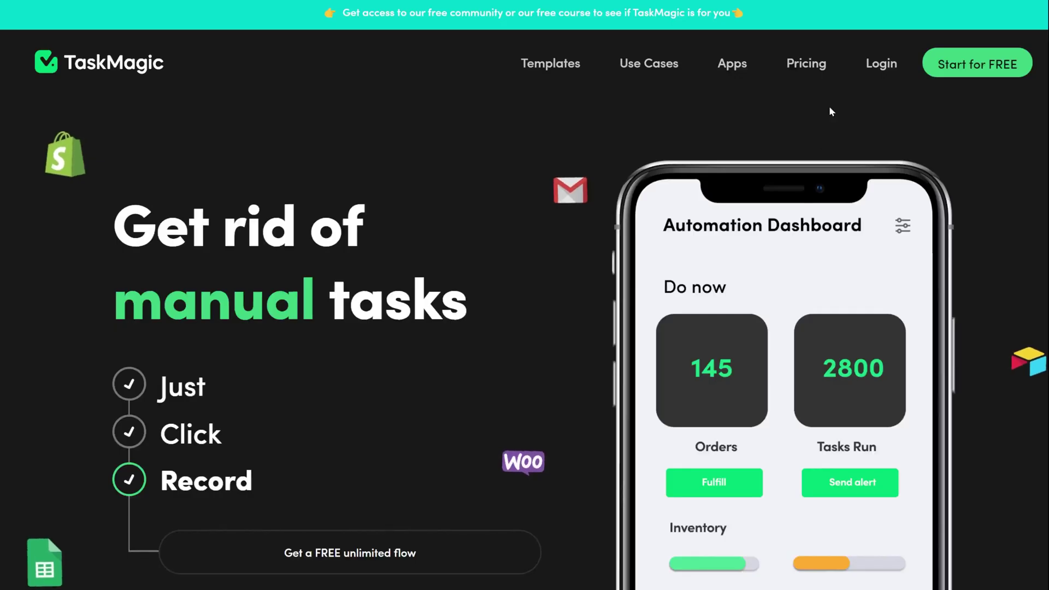
Open TaskMagic's Pricing page and scroll through the plans and videos.
left_click(806, 63)
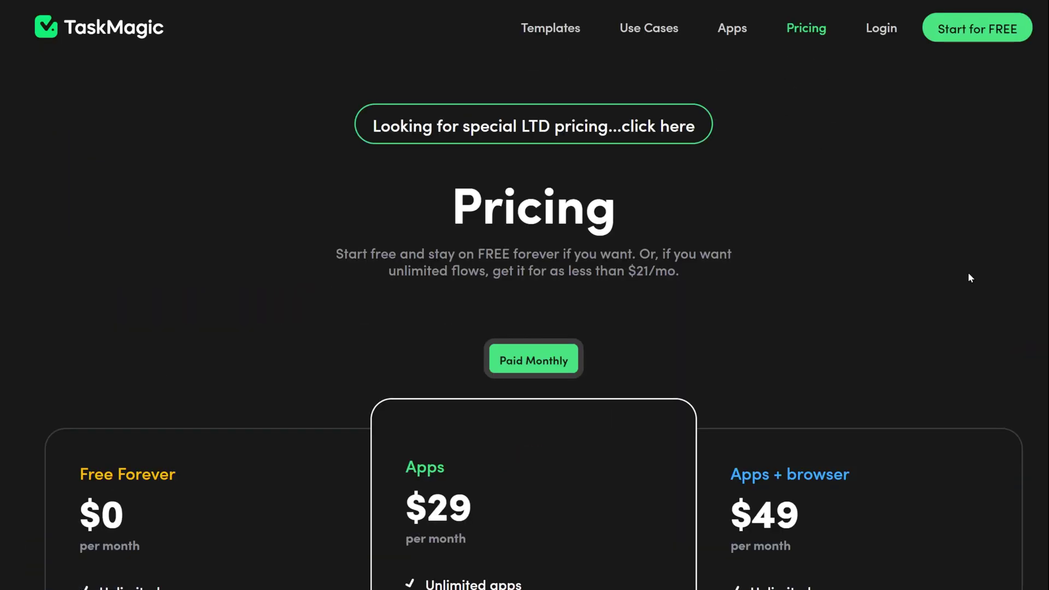
scroll(969, 277, "down", 6)
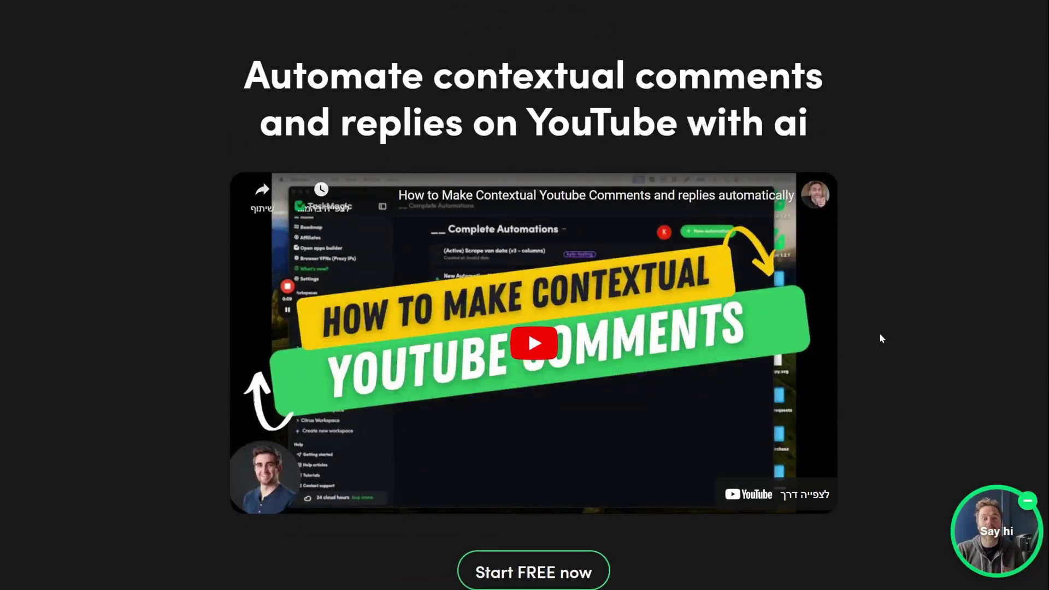
scroll(880, 334, "down", 12)
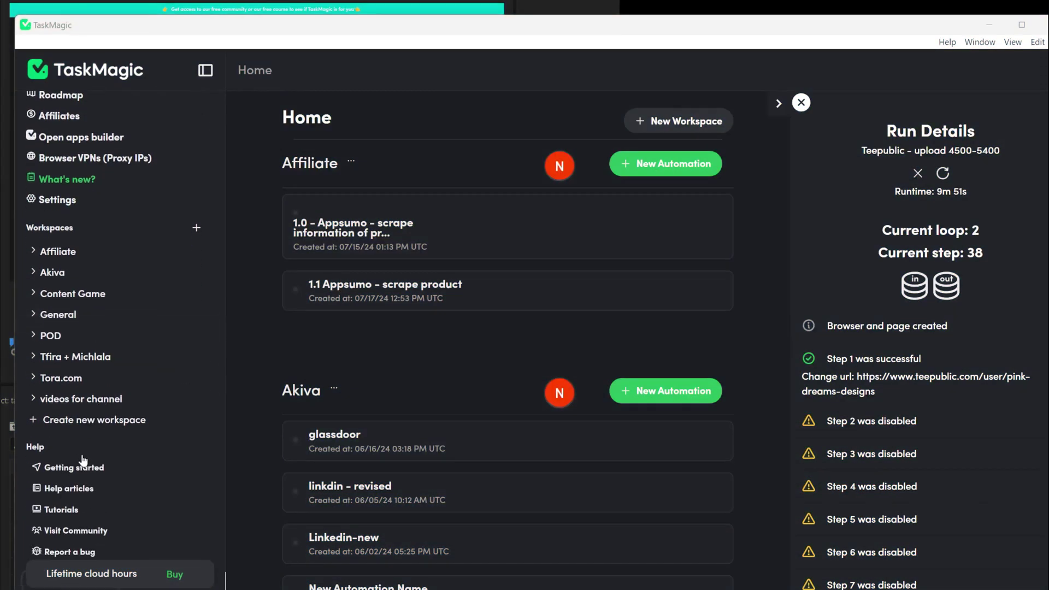
scroll(82, 416, "down", 1)
Create a new workspace named Teepublic.
left_click(82, 379)
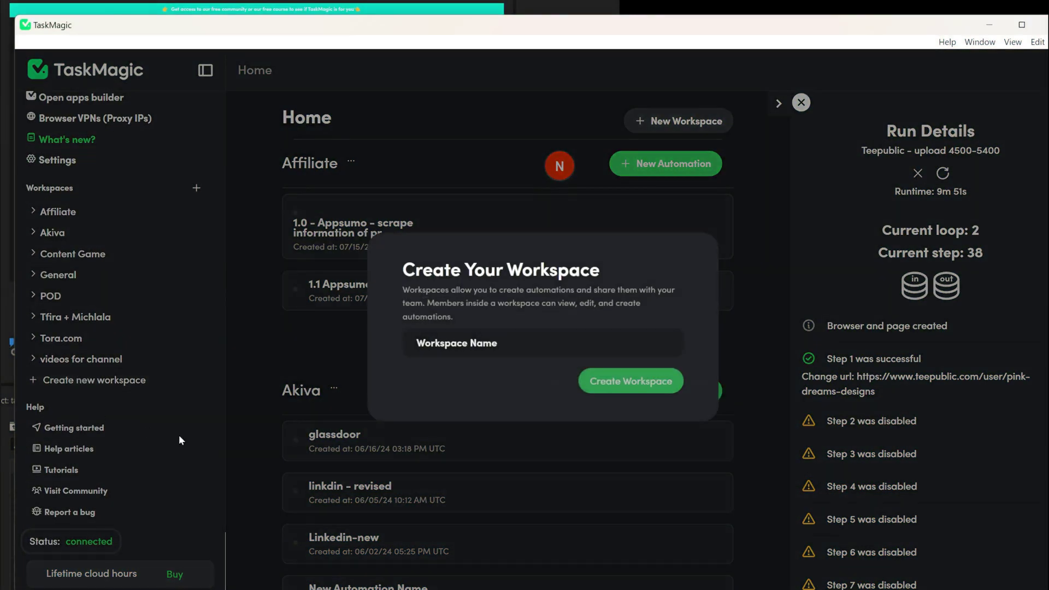
left_click(480, 339)
type("P")
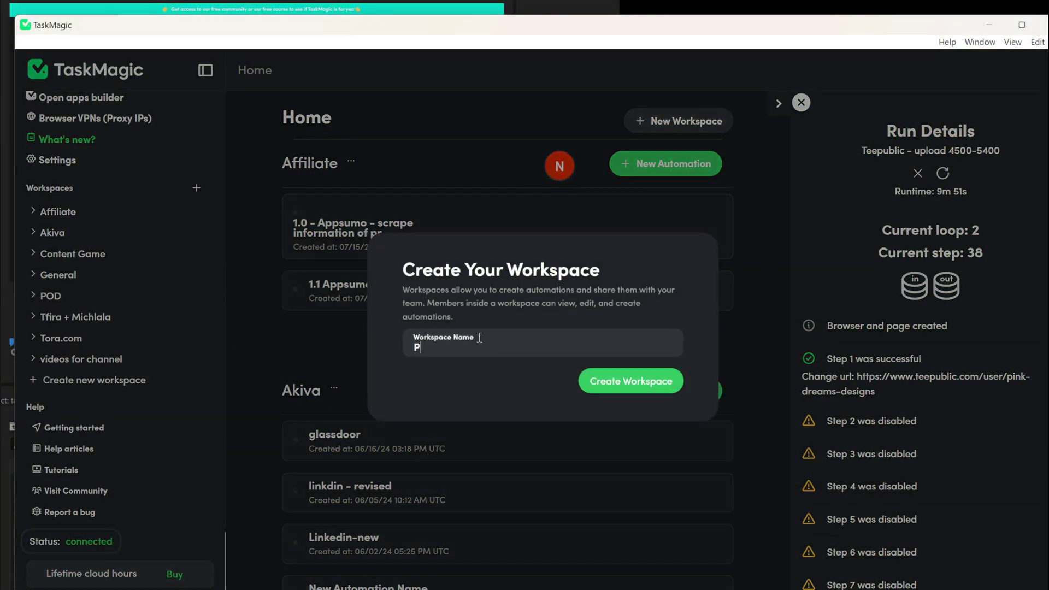
type("OD")
key("BackSpace")
key("BackSpace")
key("BackSpace")
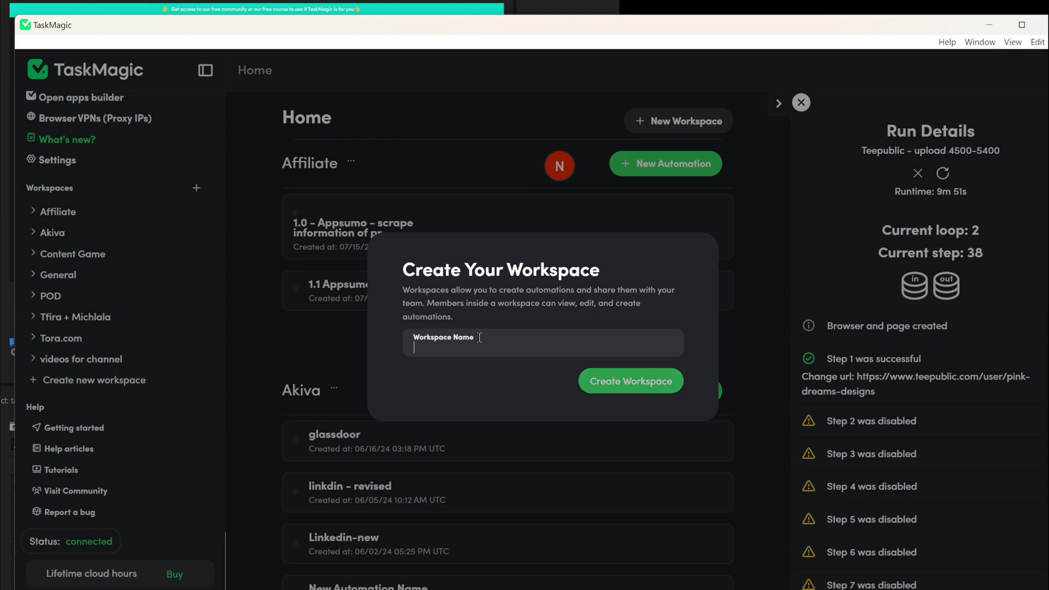
type("Teepublich")
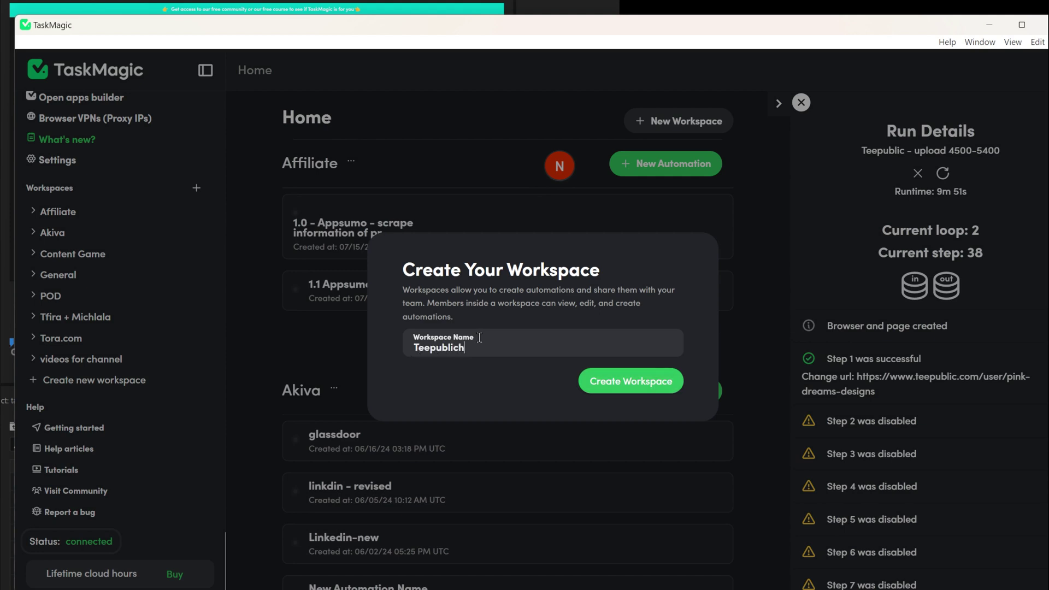
key("BackSpace")
key("BackSpace")
type("c")
left_click(631, 381)
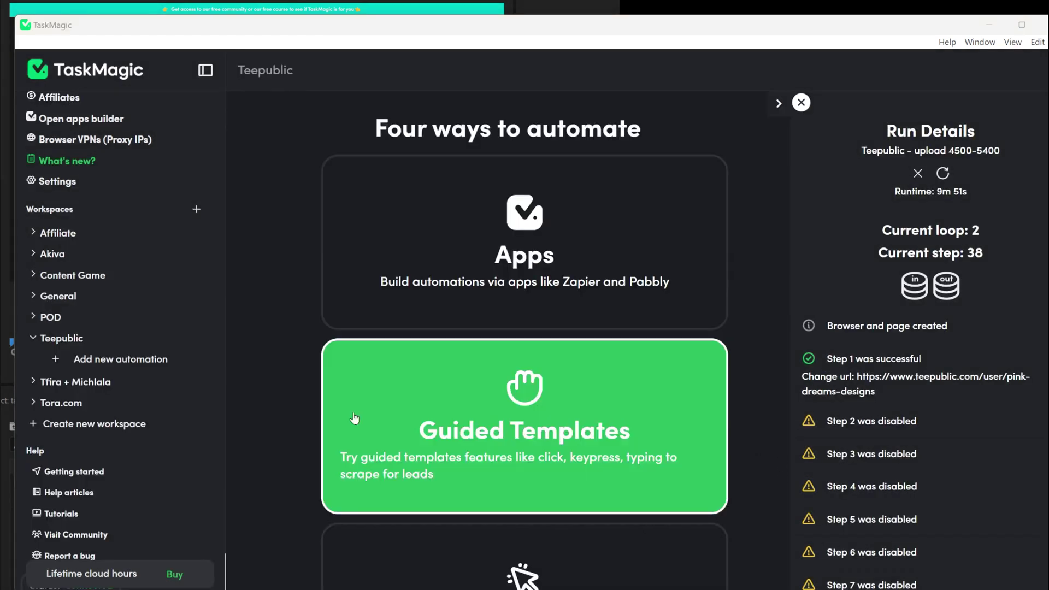
Add a Web automation named 'Teepublic Black background' to the Teepublic workspace.
left_click(134, 369)
scroll(548, 436, "down", 4)
left_click(548, 435)
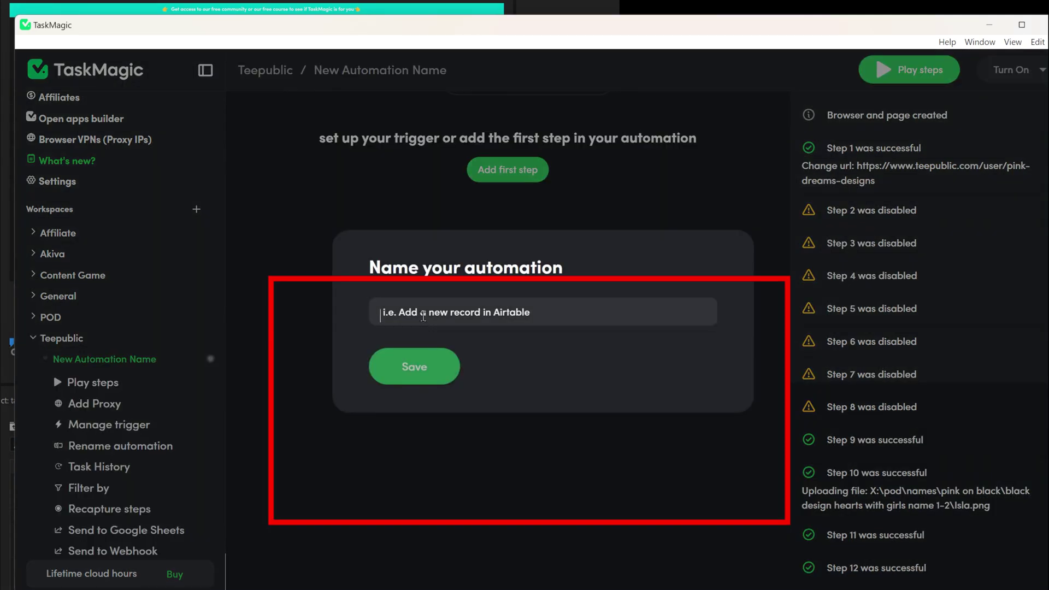
type("Teepublic Black")
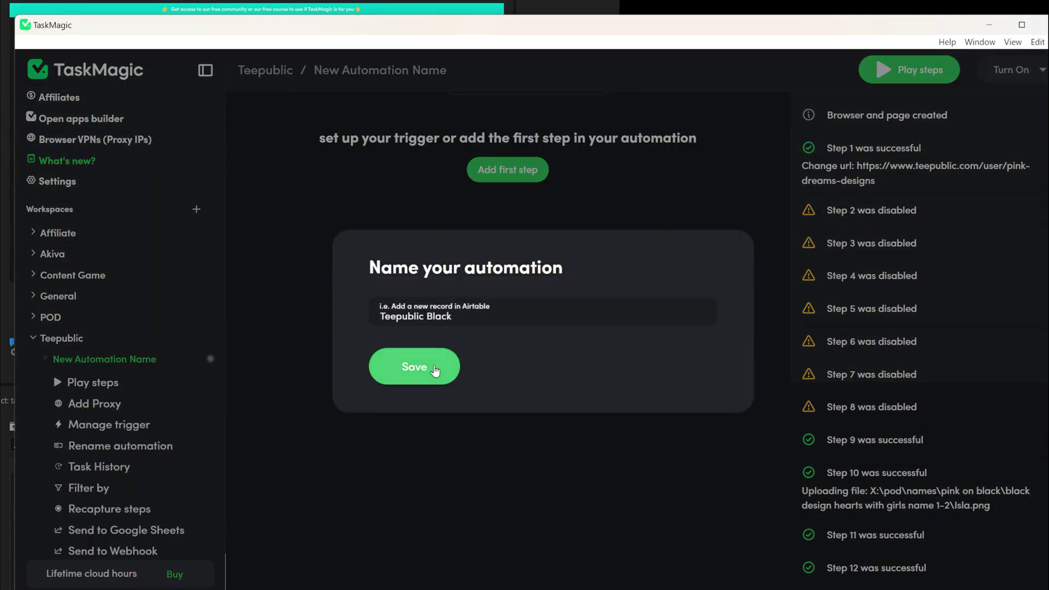
type(" background")
left_click(433, 370)
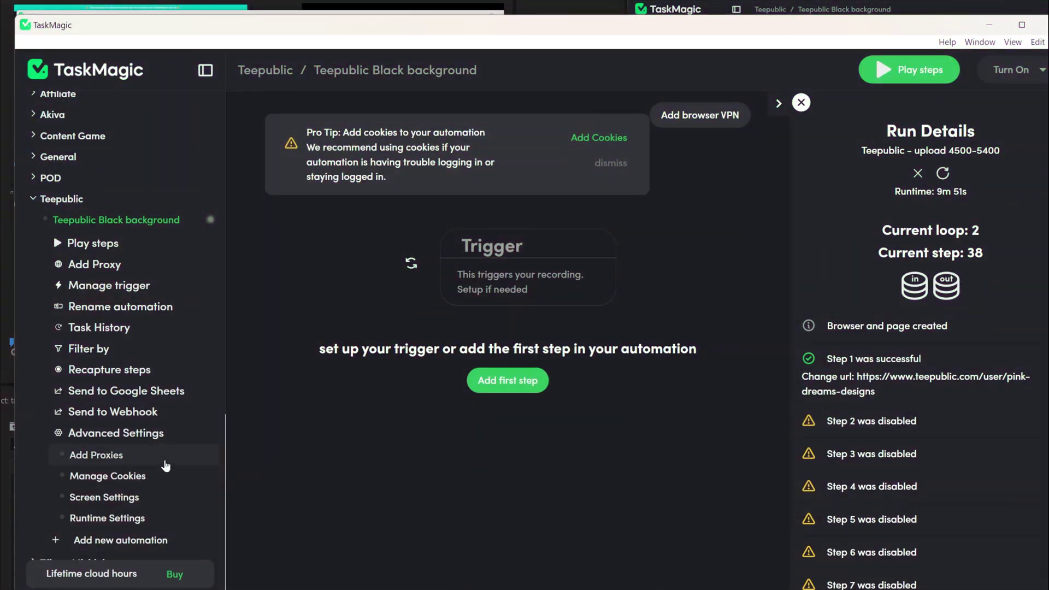
scroll(158, 464, "down", 3)
scroll(148, 469, "down", 2)
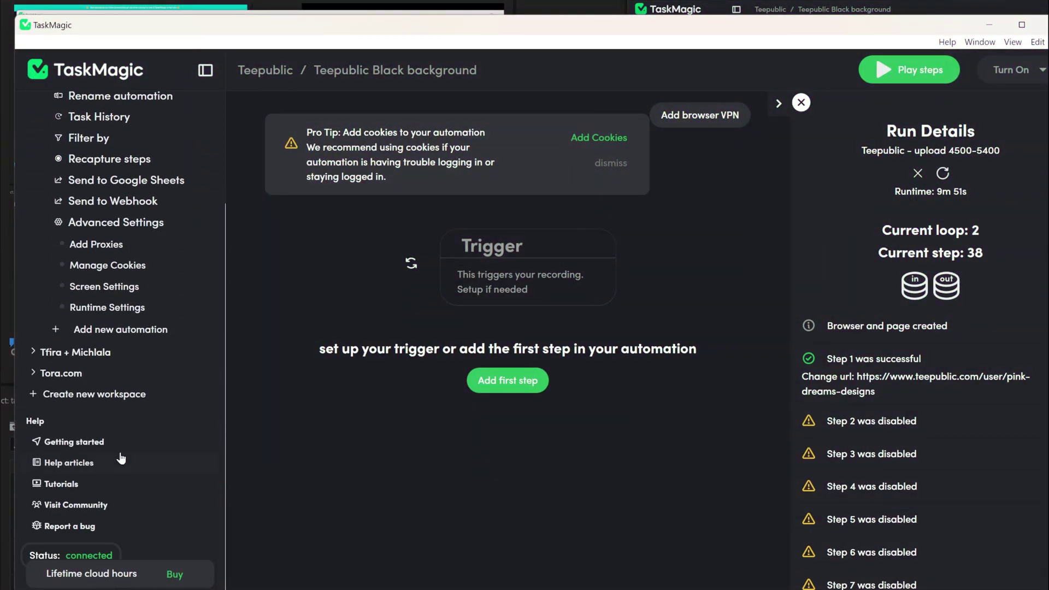
Enable Add Cookies and import the teepublic.com cookies copied from Chrome's cookie editor.
left_click(134, 269)
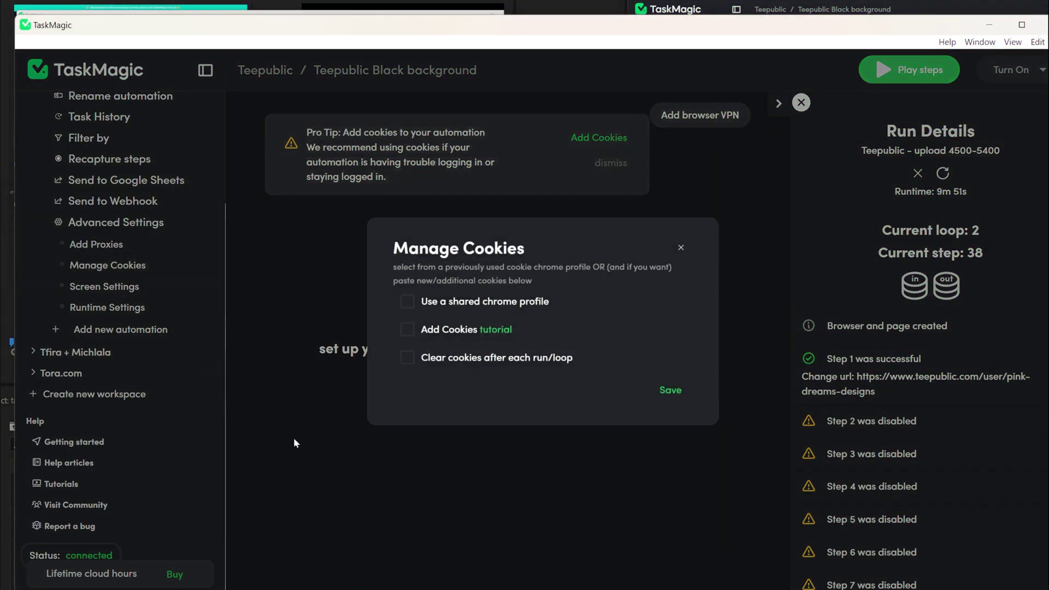
left_click(407, 329)
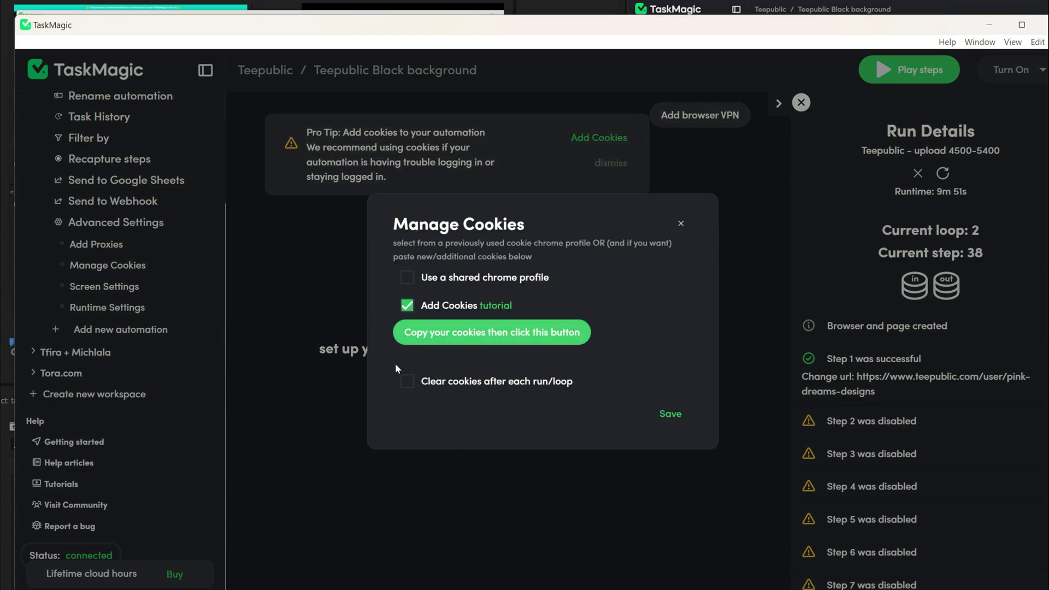
key("alt+Tab")
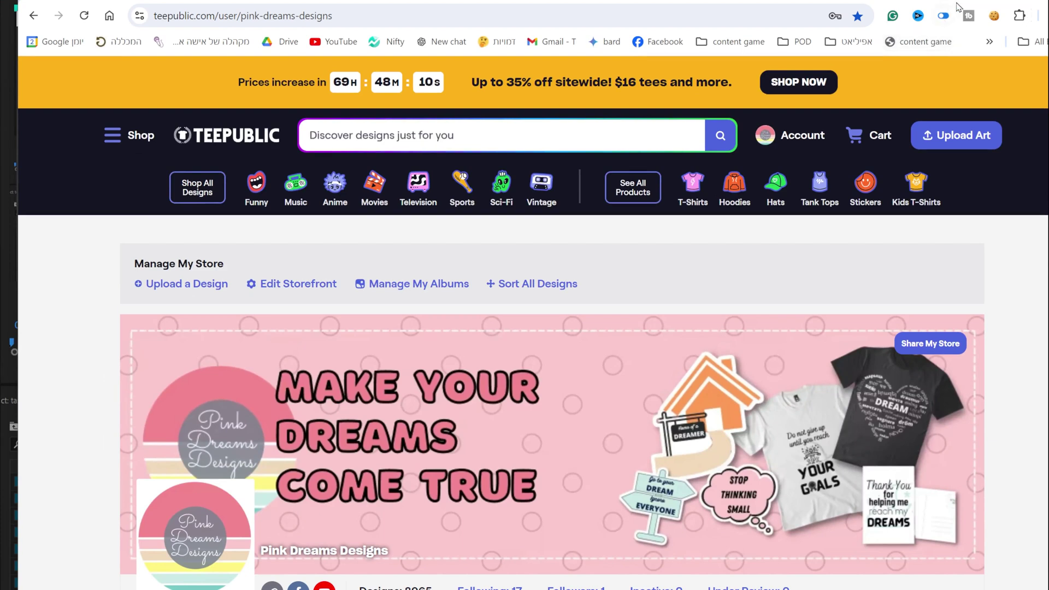
left_click(995, 17)
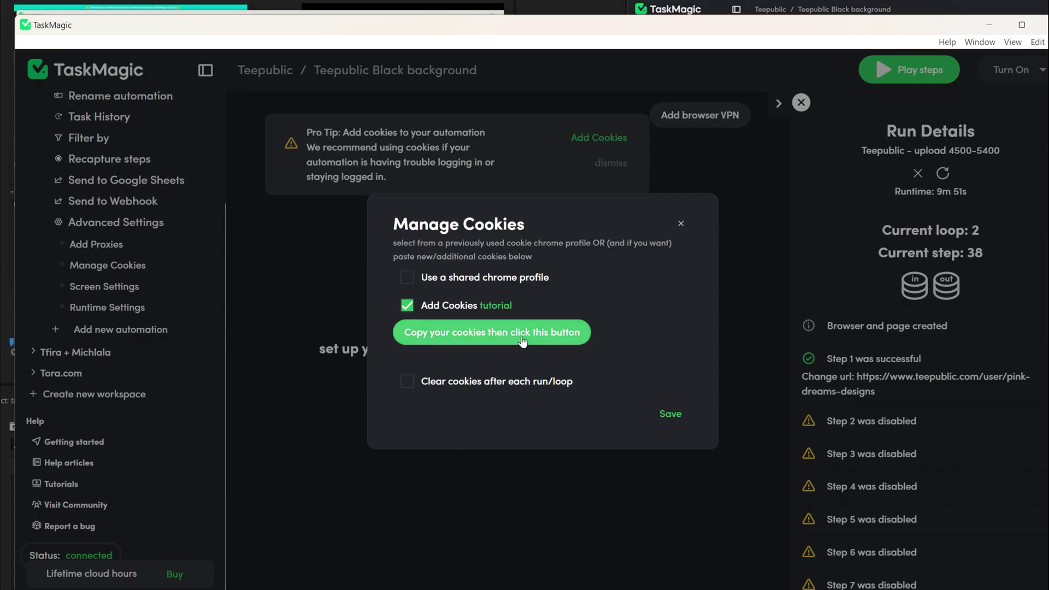
left_click(521, 337)
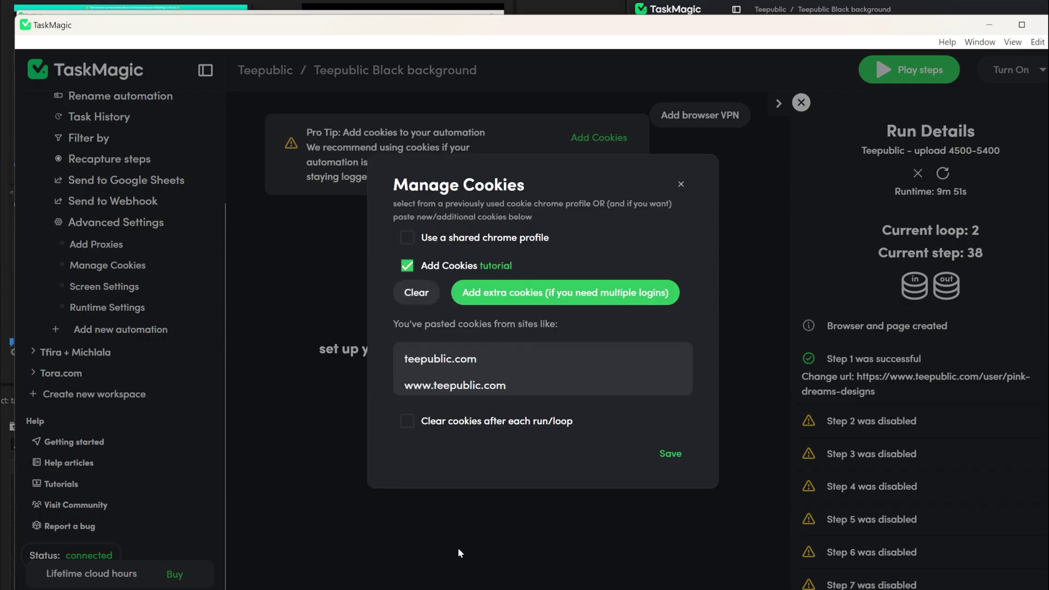
Save the cookie settings and set the trigger to loop over a Google Sheets list.
left_click(666, 458)
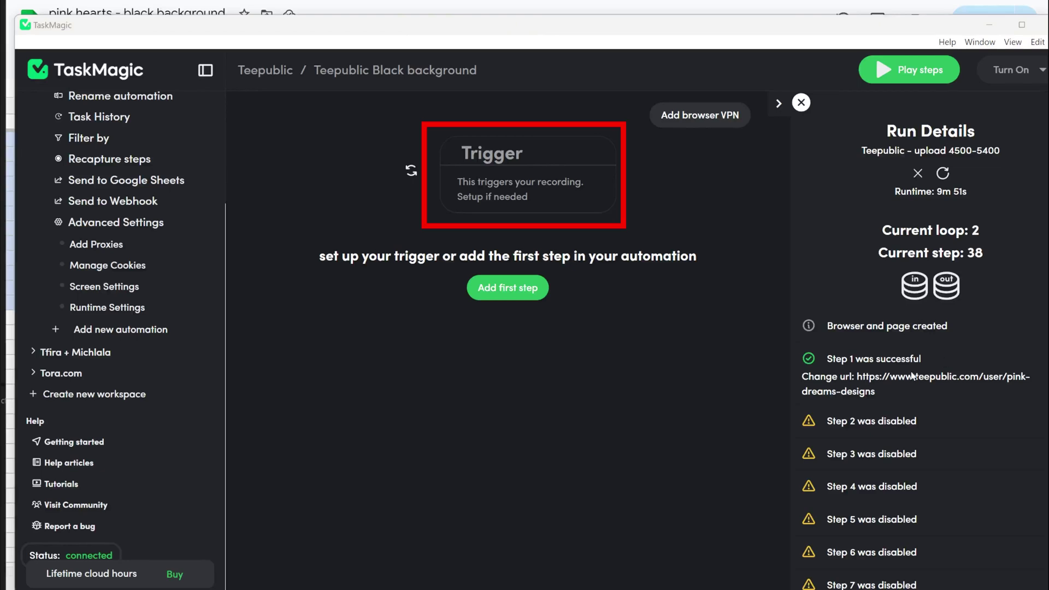
left_click(538, 185)
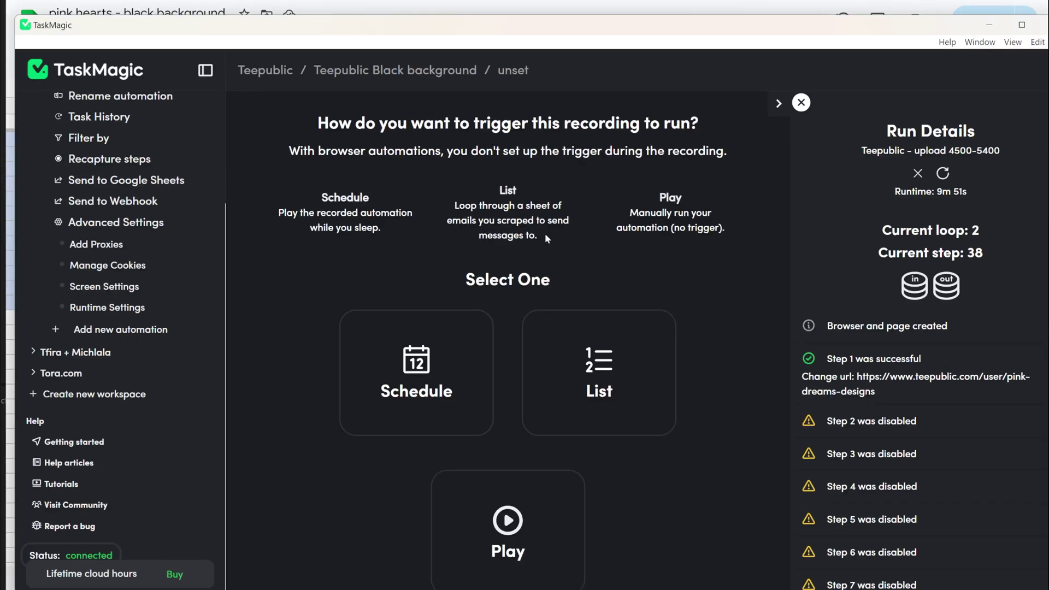
left_click(652, 423)
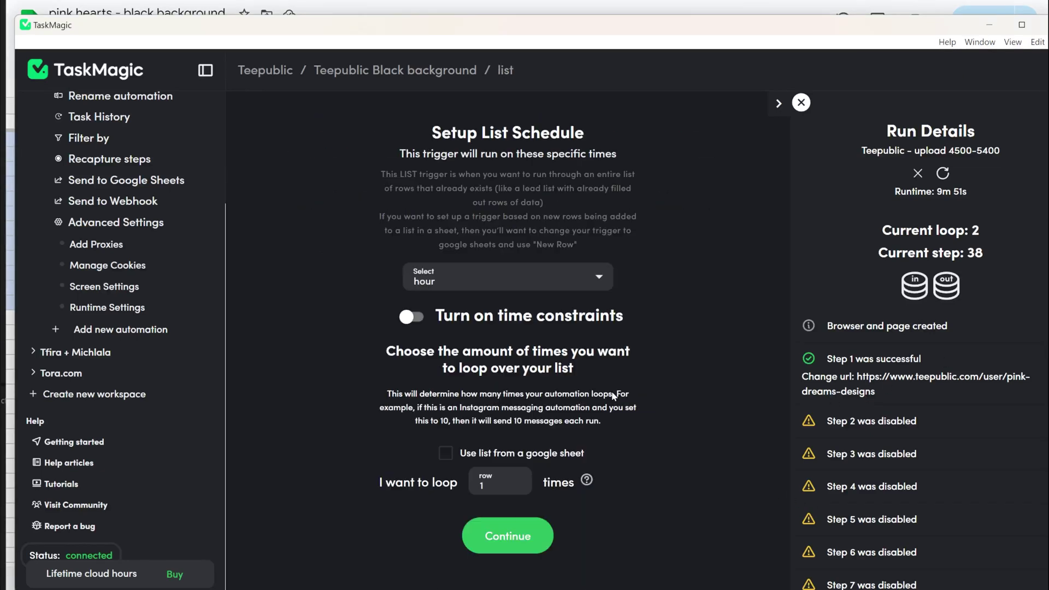
scroll(732, 427, "down", 3)
left_click(444, 313)
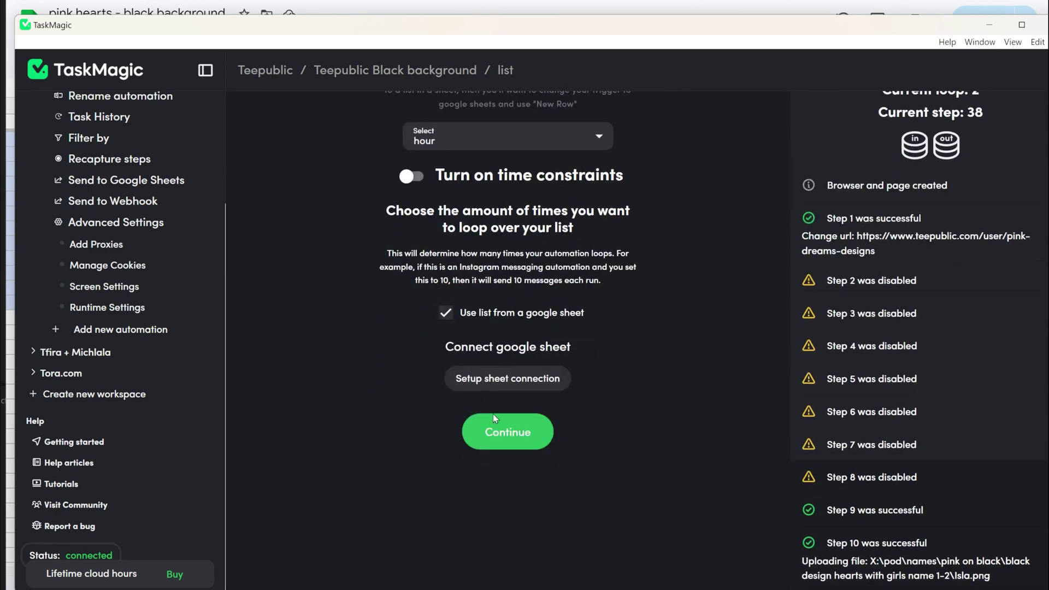
left_click(551, 389)
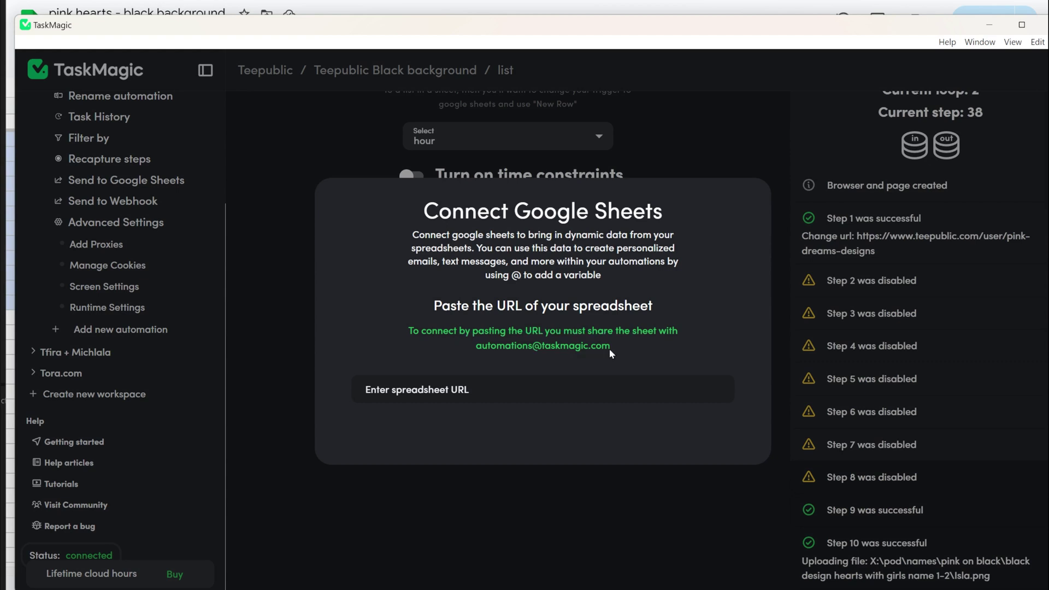
Paste the shared spreadsheet's URL into Connect Google Sheets and choose Sheet1.
key("alt+Tab")
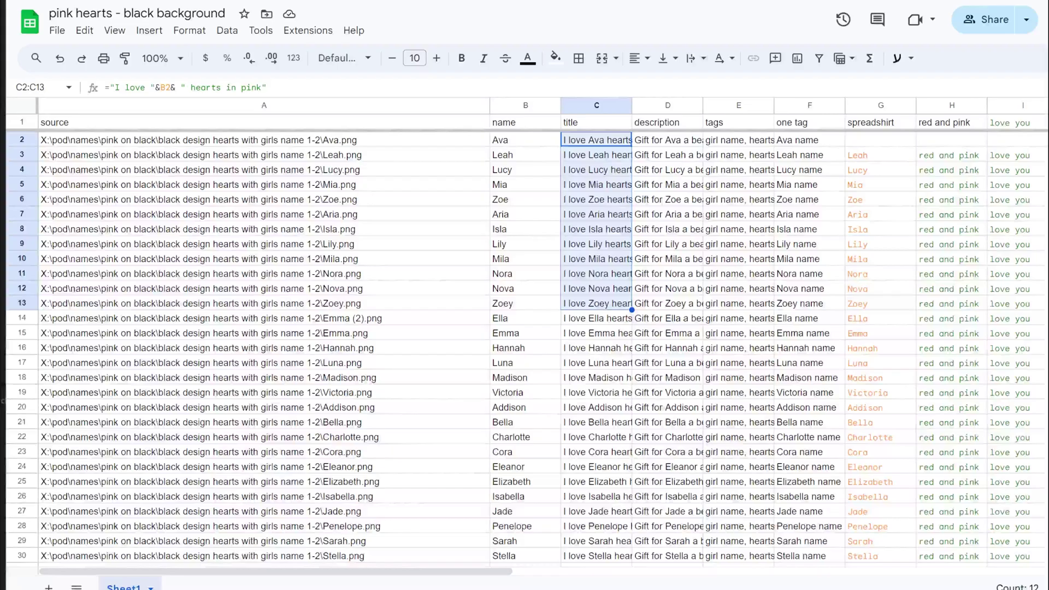
left_click(985, 19)
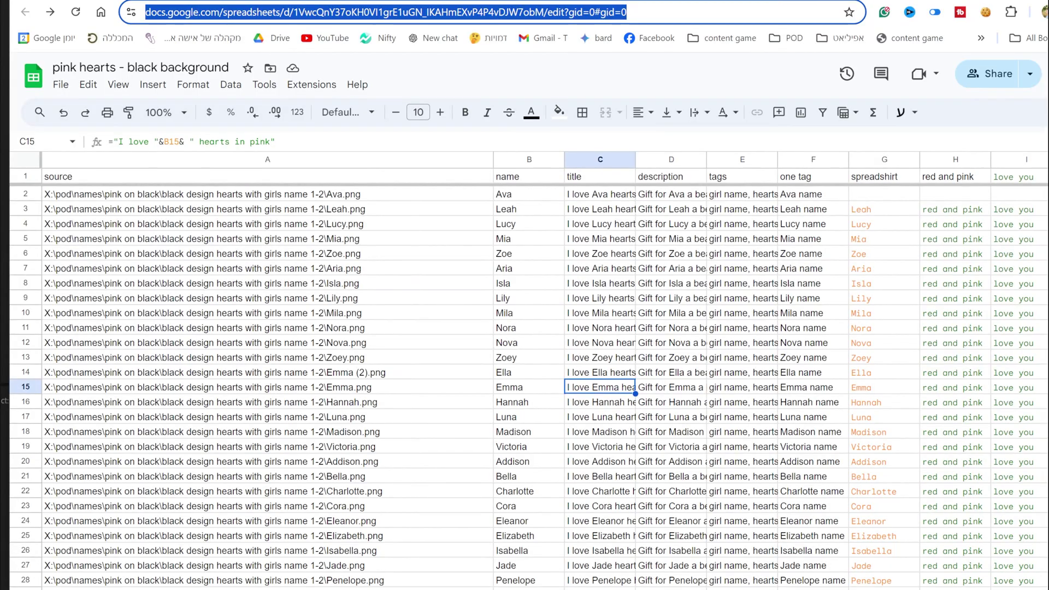
key("ctrl+c")
key("alt+Tab")
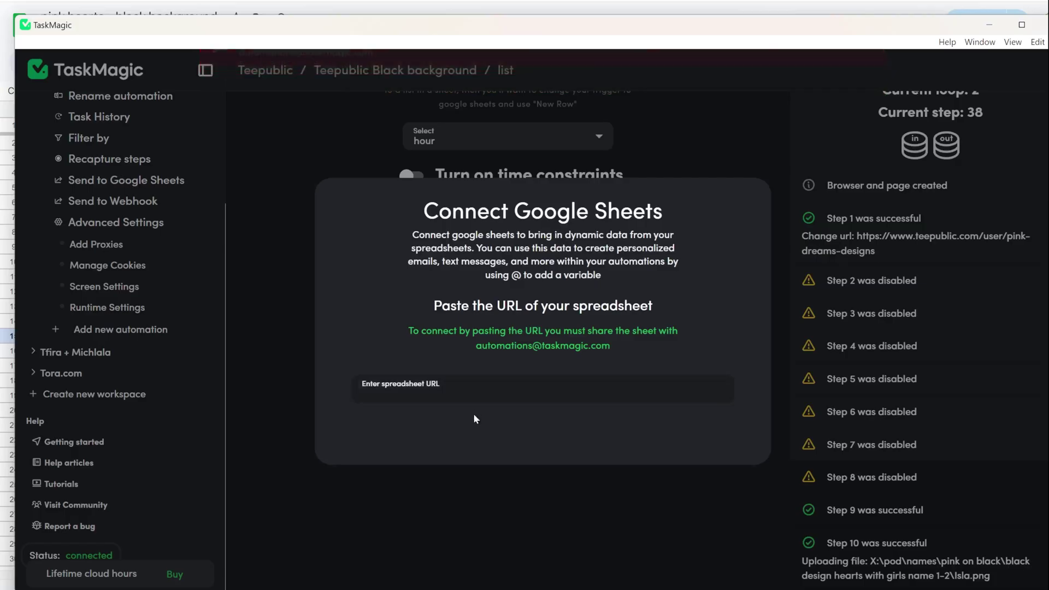
left_click(474, 415)
key("ctrl+v")
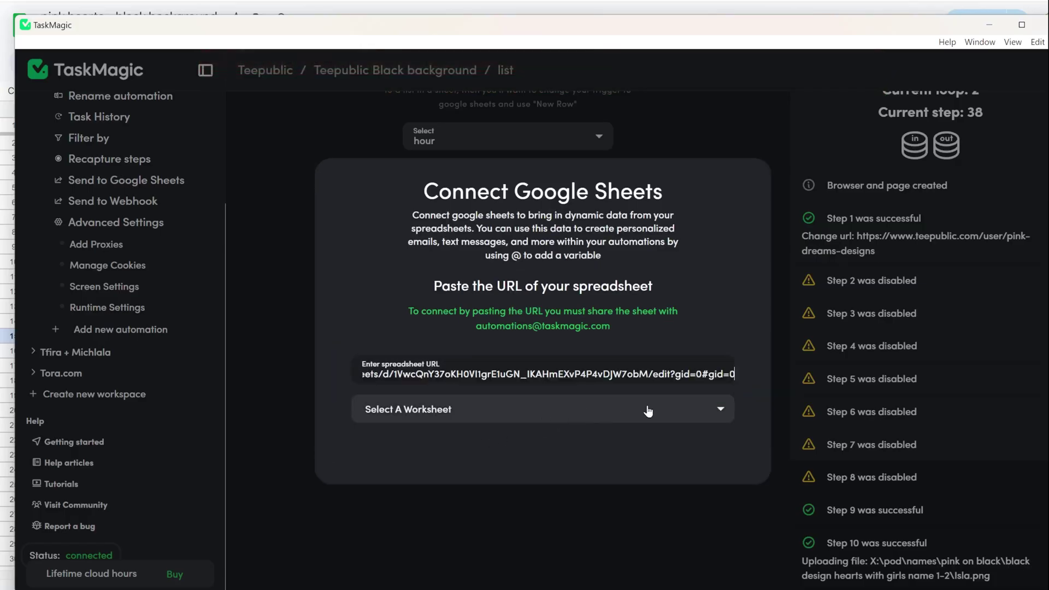
left_click(649, 414)
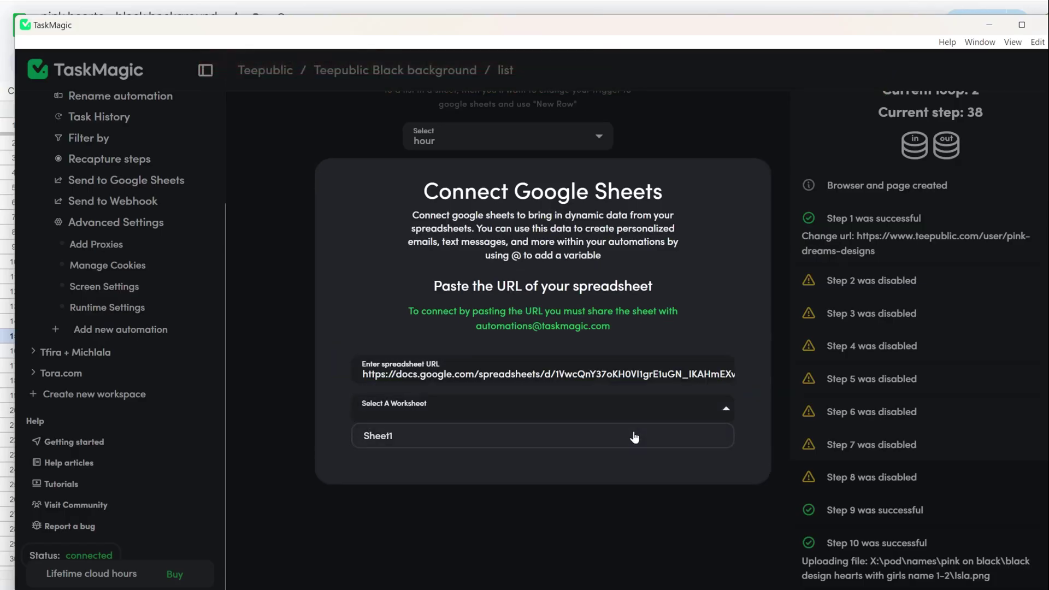
left_click(633, 436)
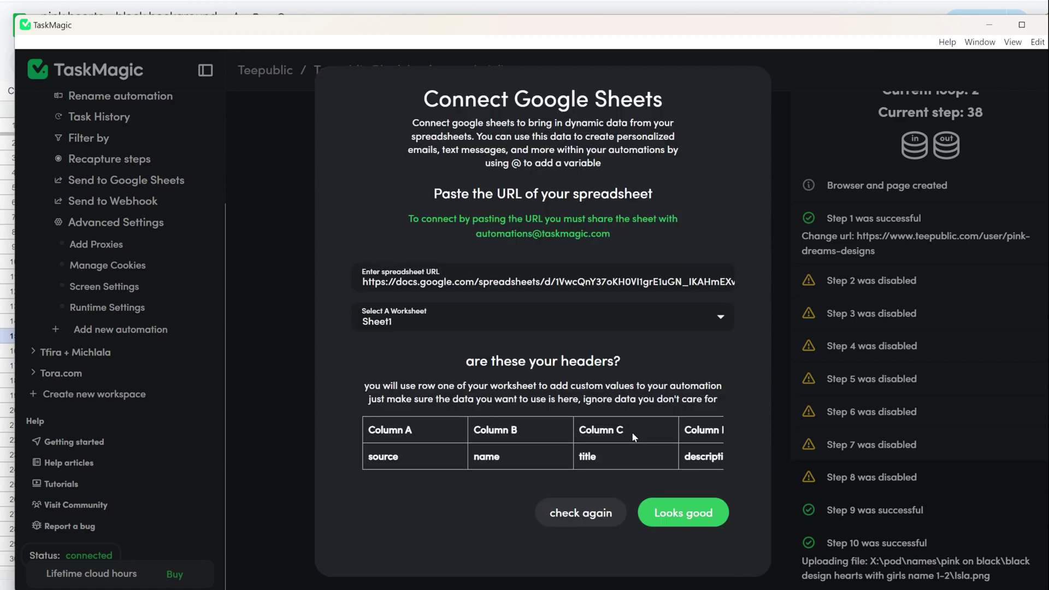
Accept the headers and save the schedule with no time constraints, starting at row 2, one row per loop.
left_click(684, 513)
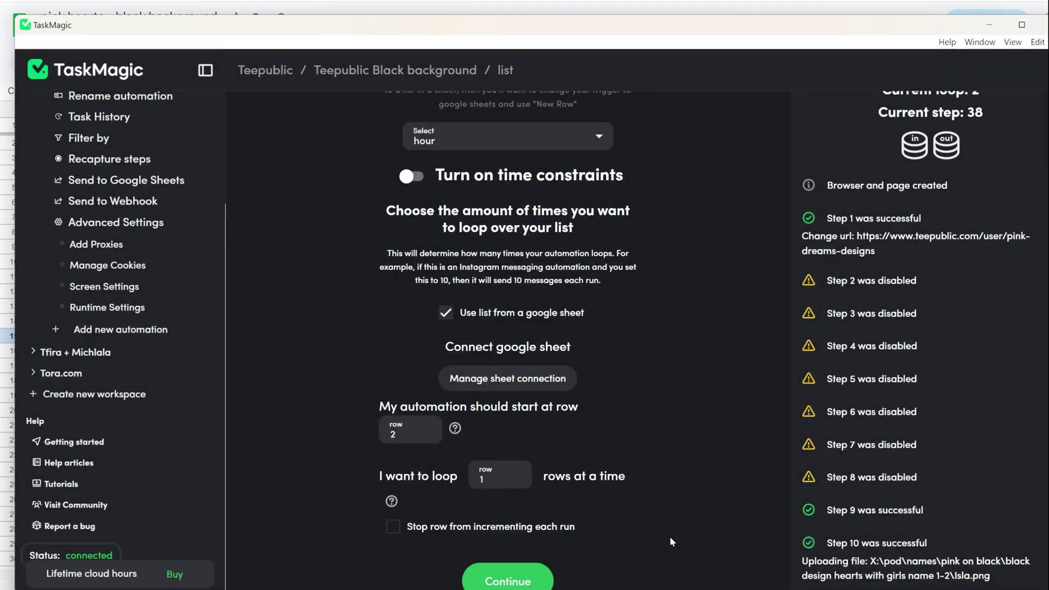
scroll(657, 360, "up", 3)
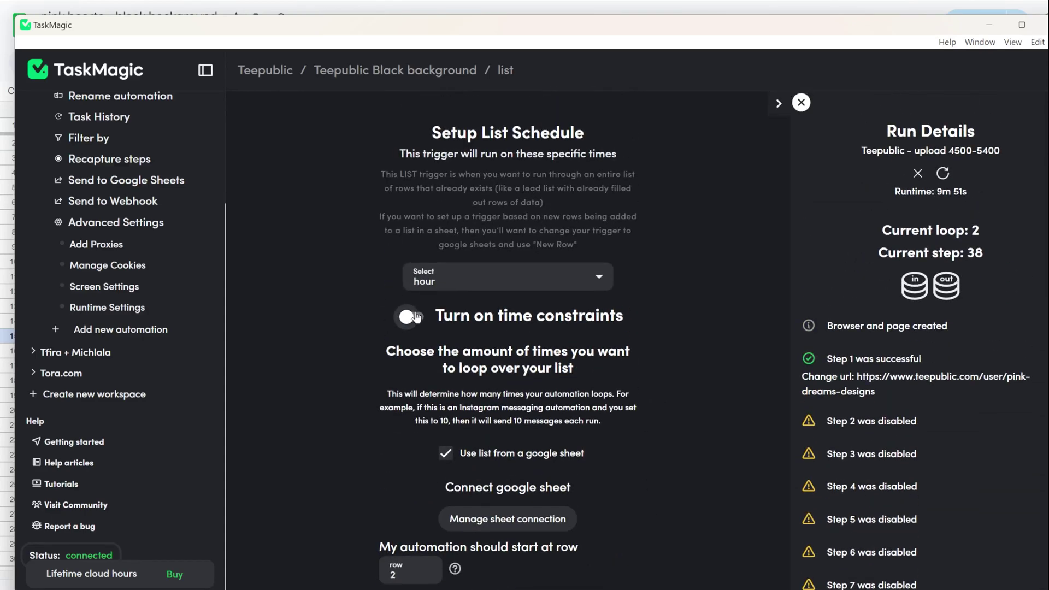
left_click(413, 316)
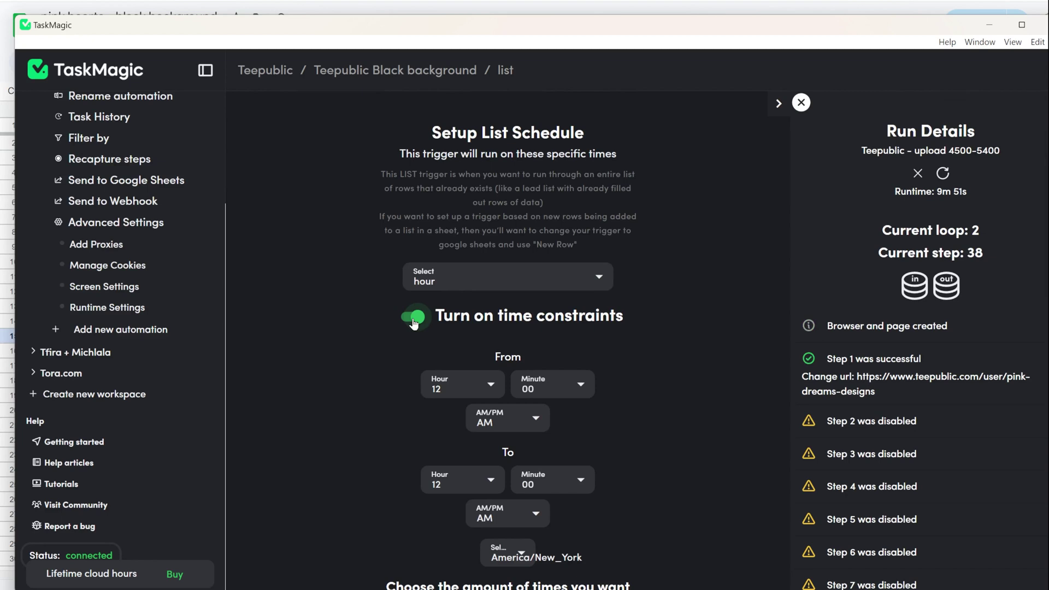
left_click(413, 320)
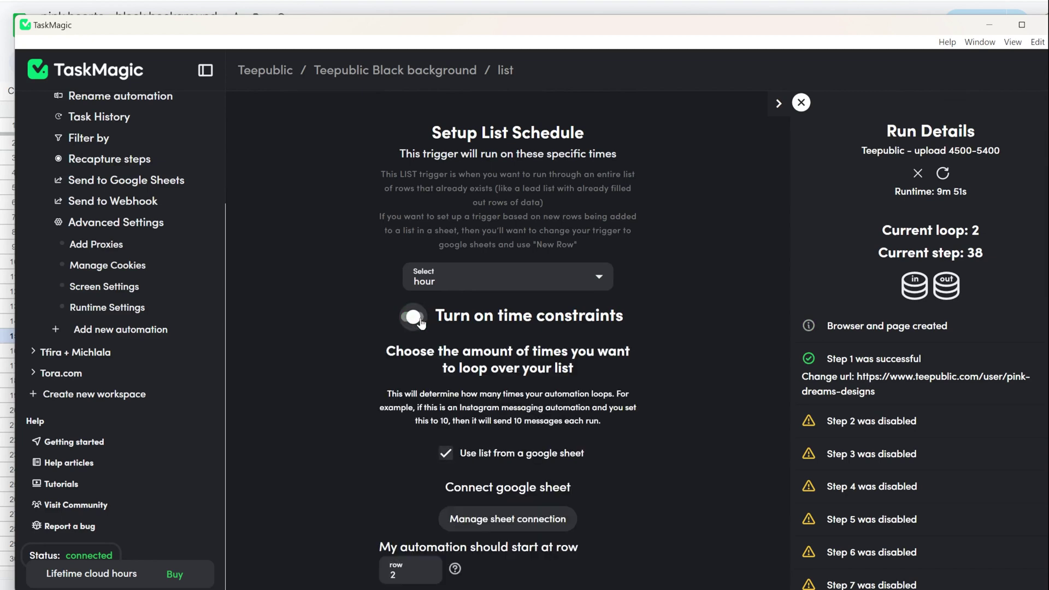
left_click(508, 288)
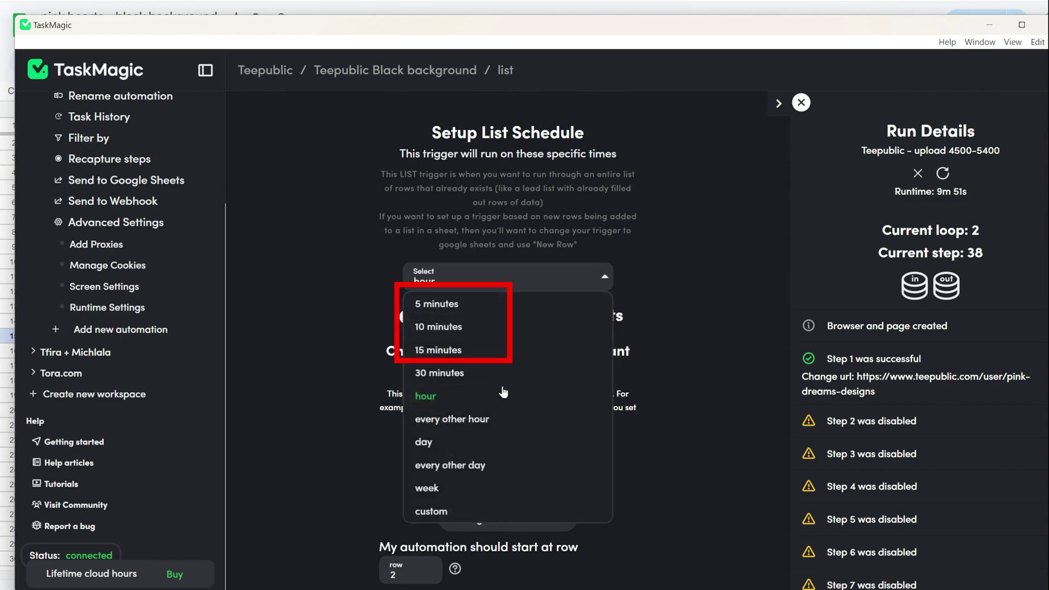
left_click(493, 488)
scroll(584, 419, "down", 5)
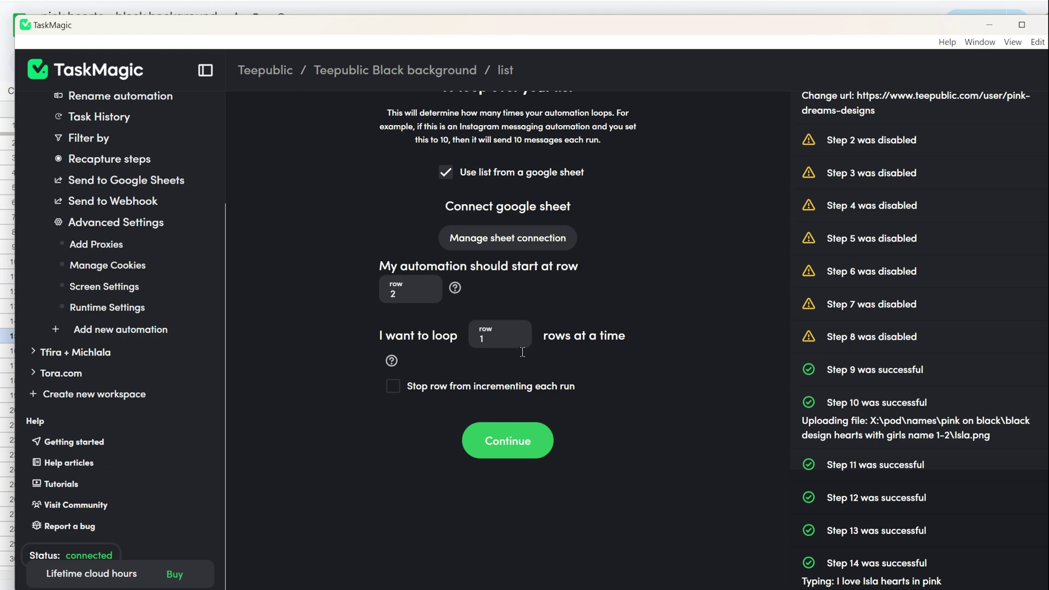
left_click(539, 455)
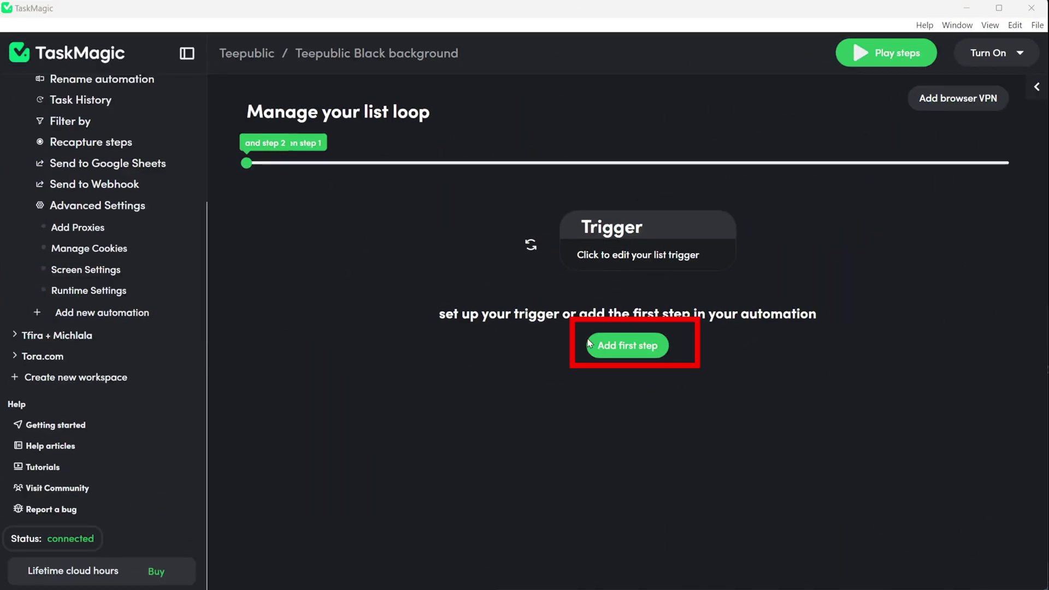
Start a recording whose first step goes to the shop's TeePublic user page URL.
left_click(627, 345)
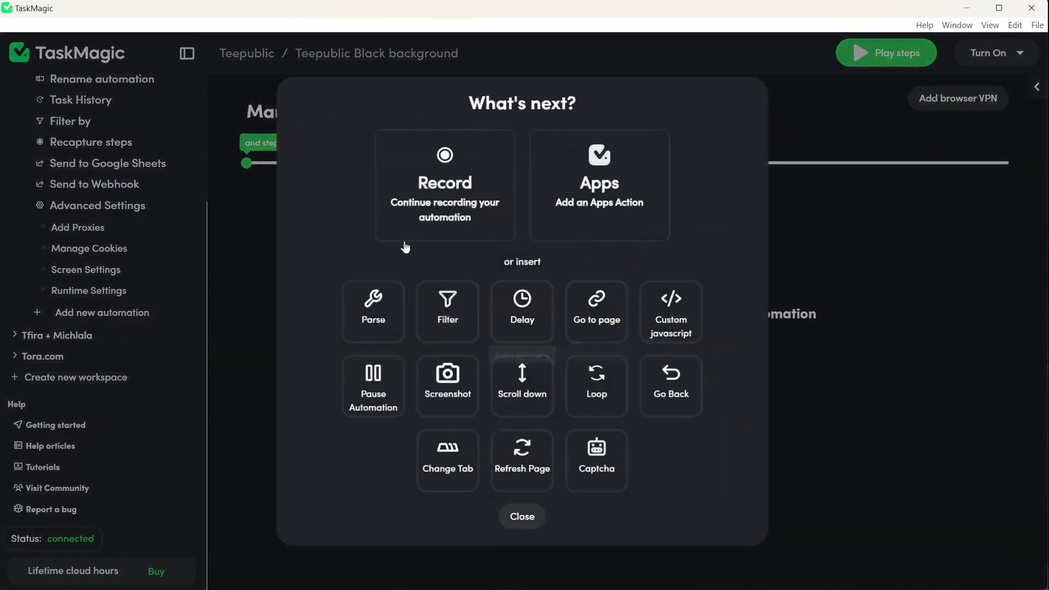
left_click(496, 222)
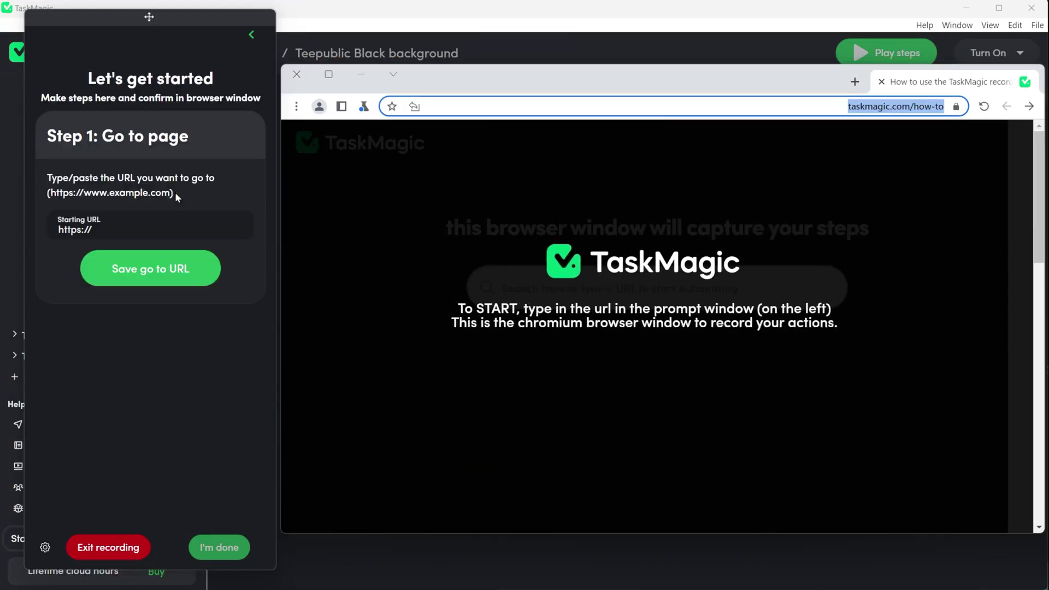
left_click(109, 237)
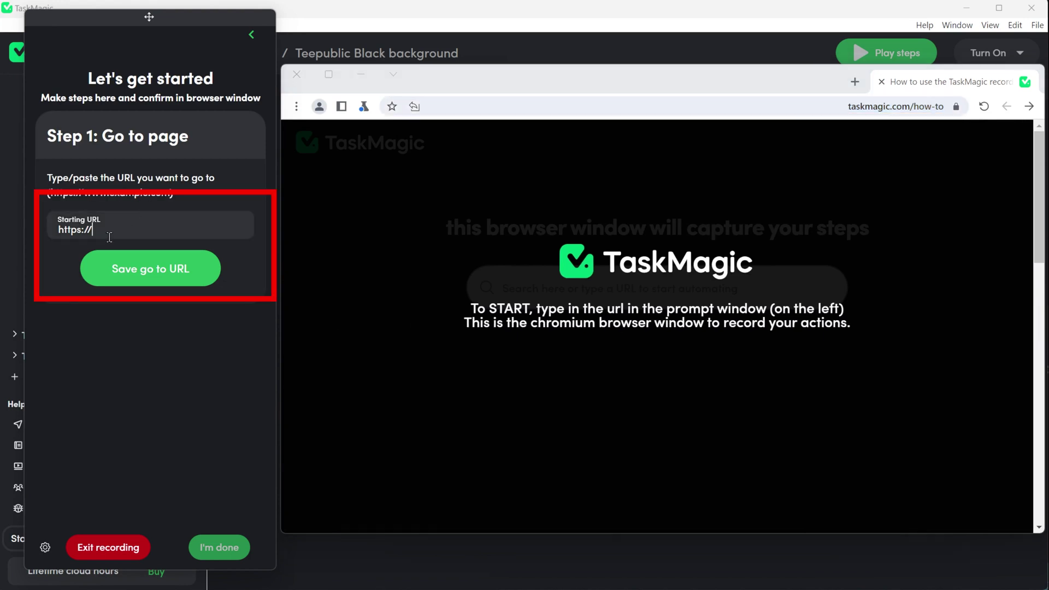
key("ctrl+a")
key("ctrl+v")
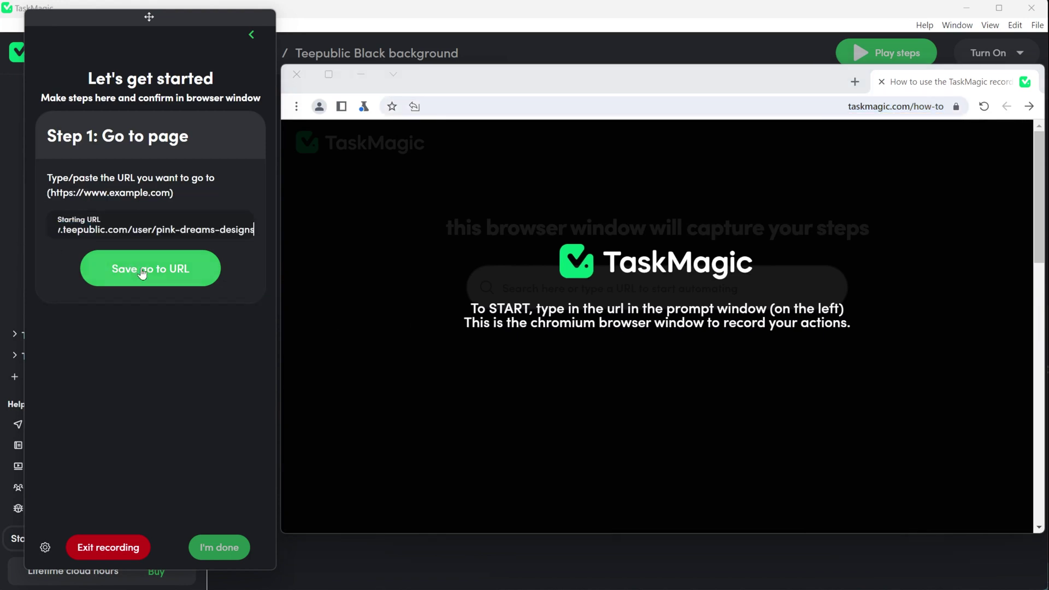
left_click(179, 271)
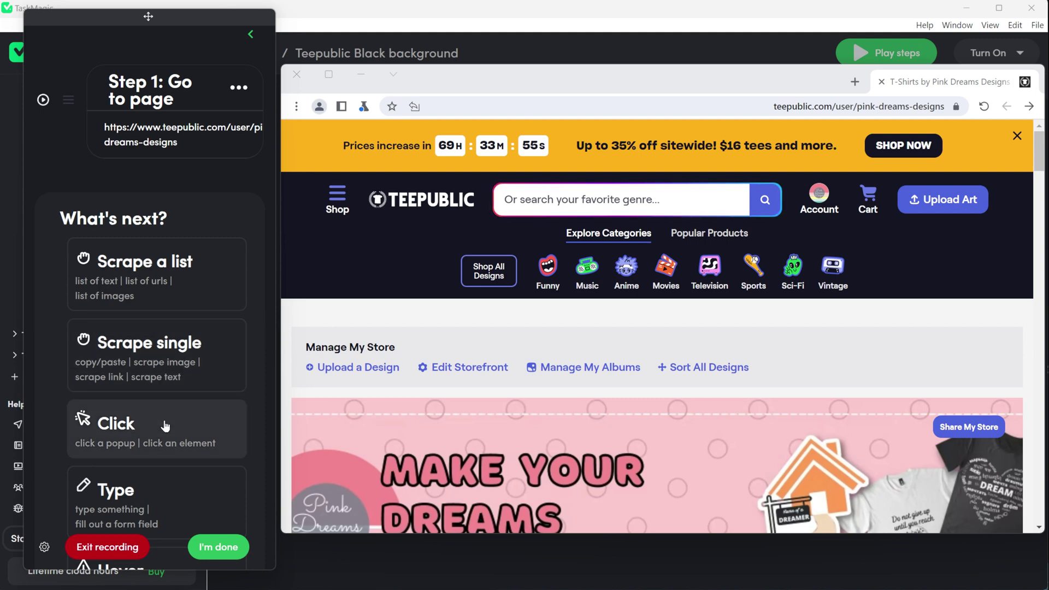
Record Step 2 clicking Upload Art on TeePublic and test-run it.
left_click(225, 423)
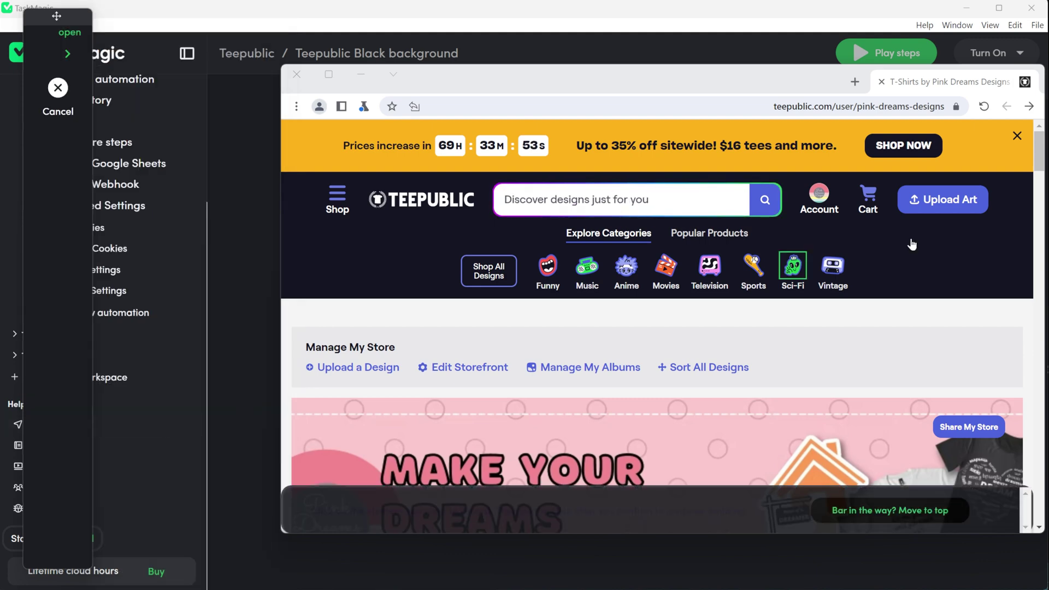
left_click(988, 208)
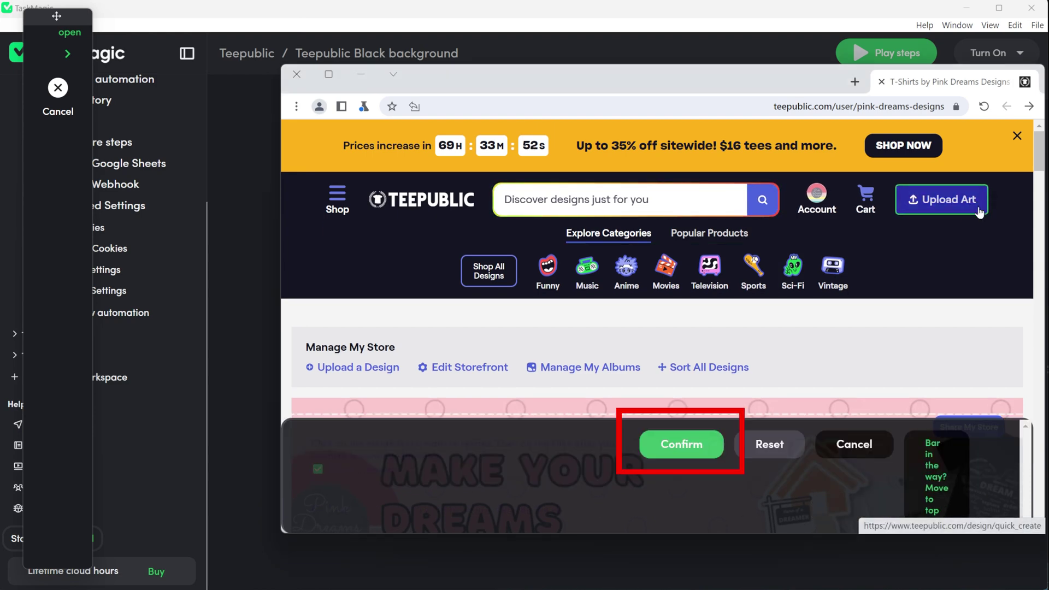
left_click(700, 438)
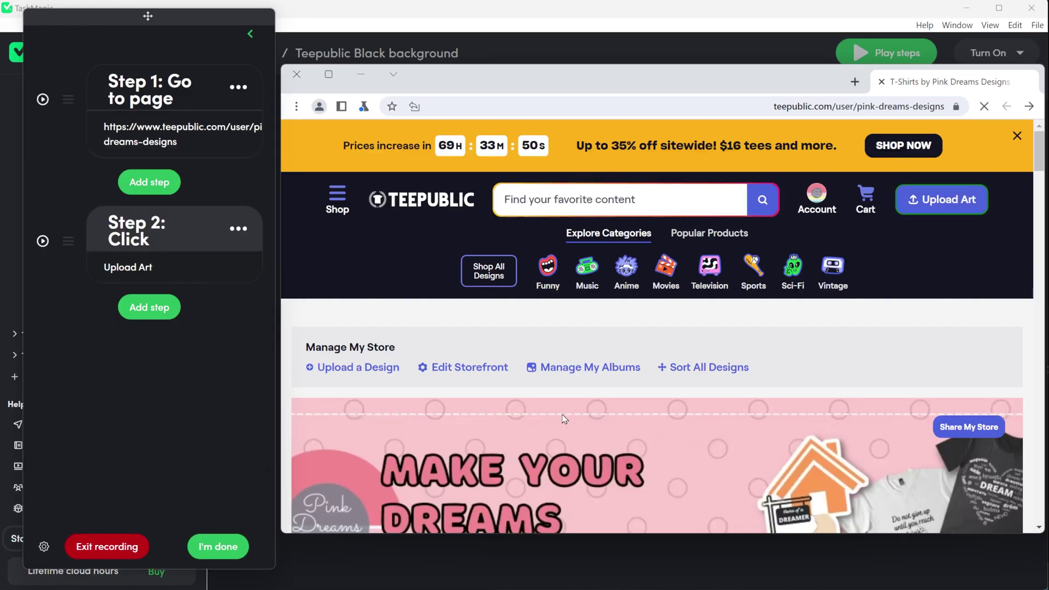
left_click(43, 242)
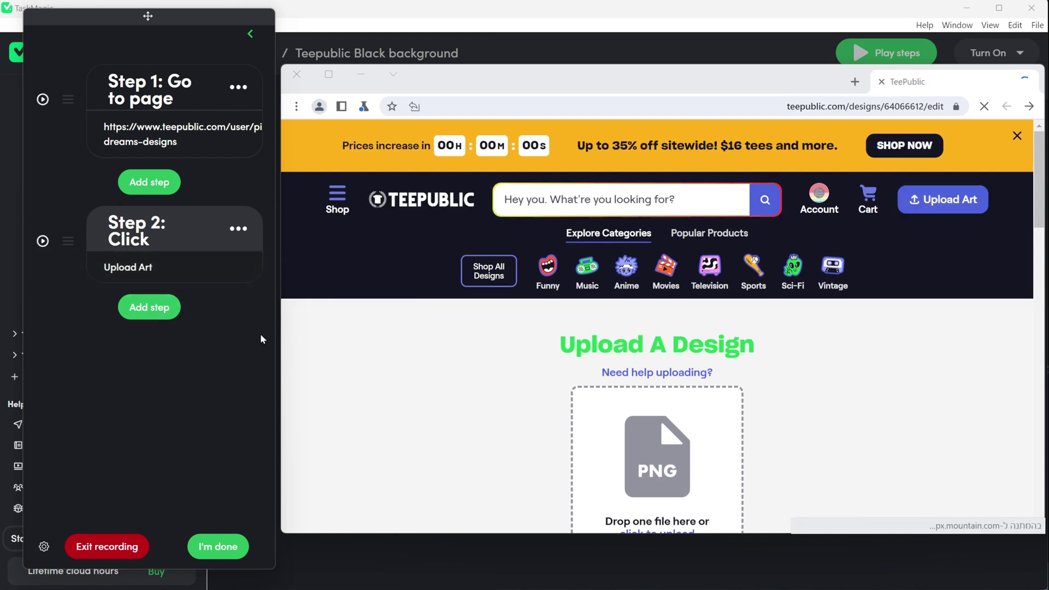
Record Step 3 as a click on the PNG upload box.
left_click(162, 307)
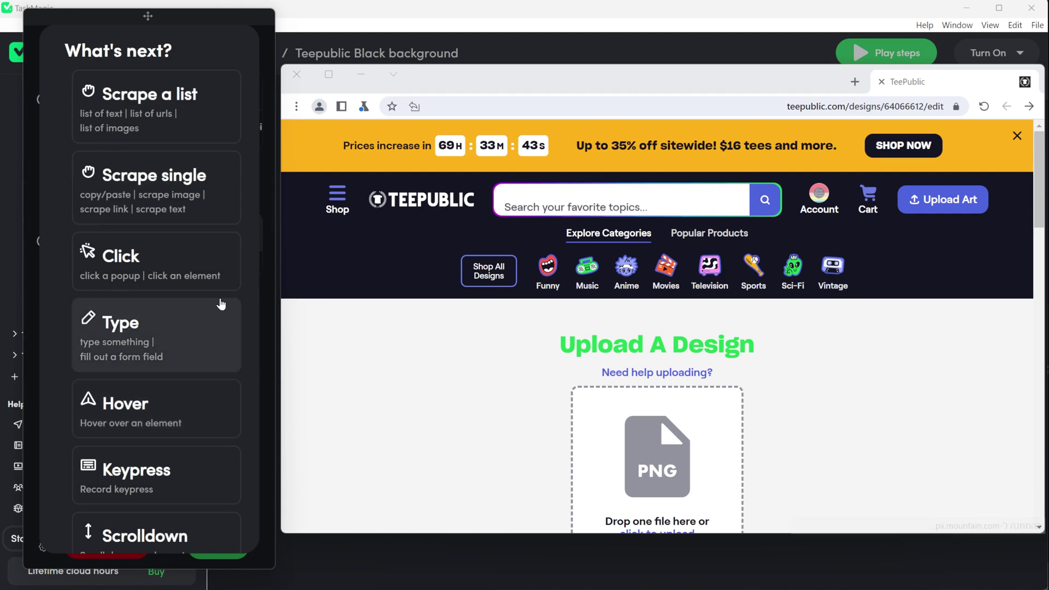
left_click(168, 262)
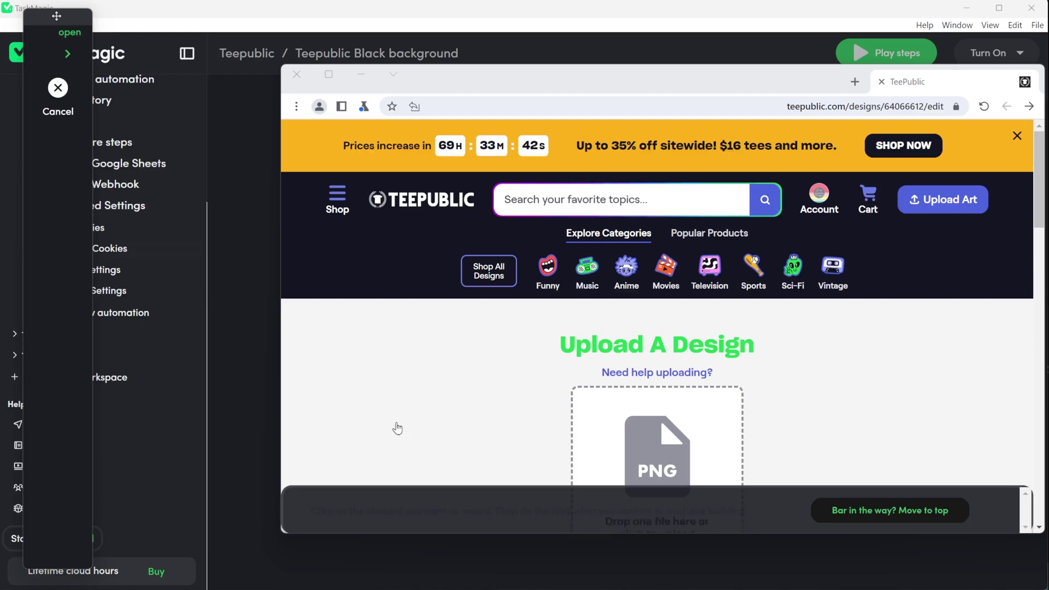
left_click(659, 432)
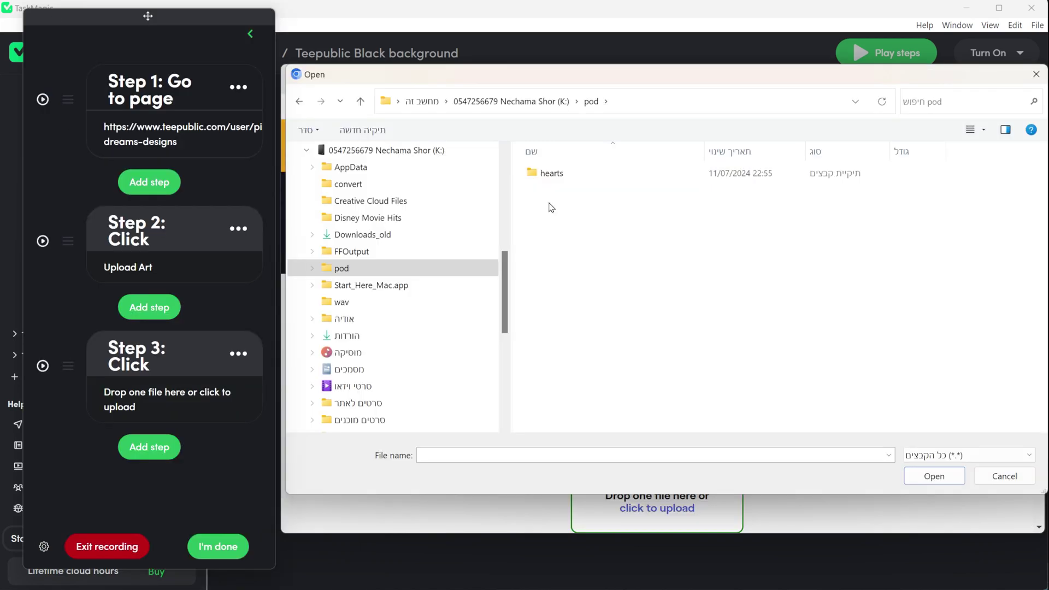
Pick Emma.png from the pink hearts black-background folder and bring up Step 3's options.
double_click(557, 175)
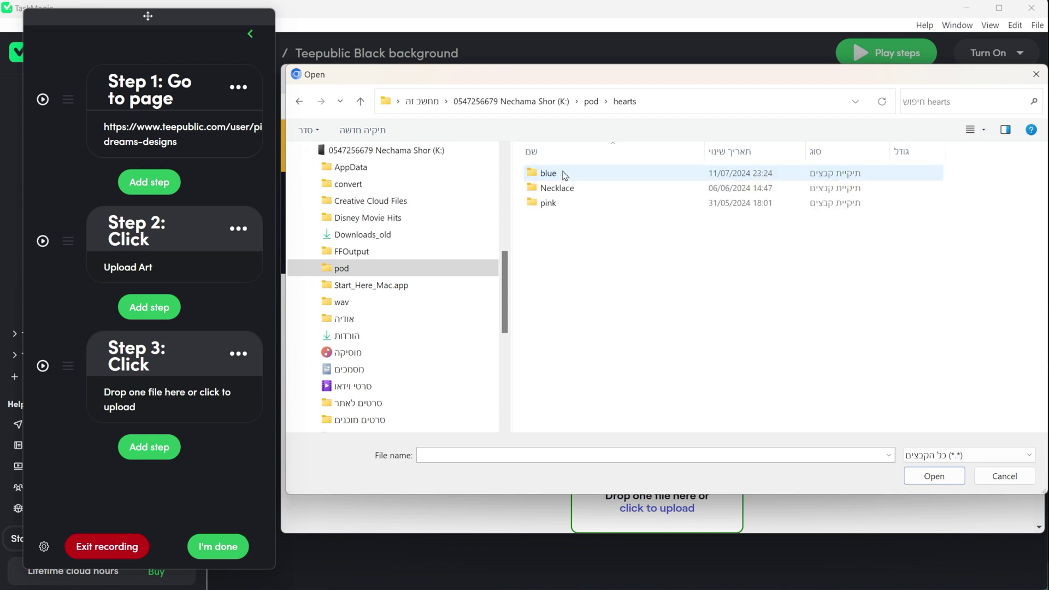
double_click(548, 203)
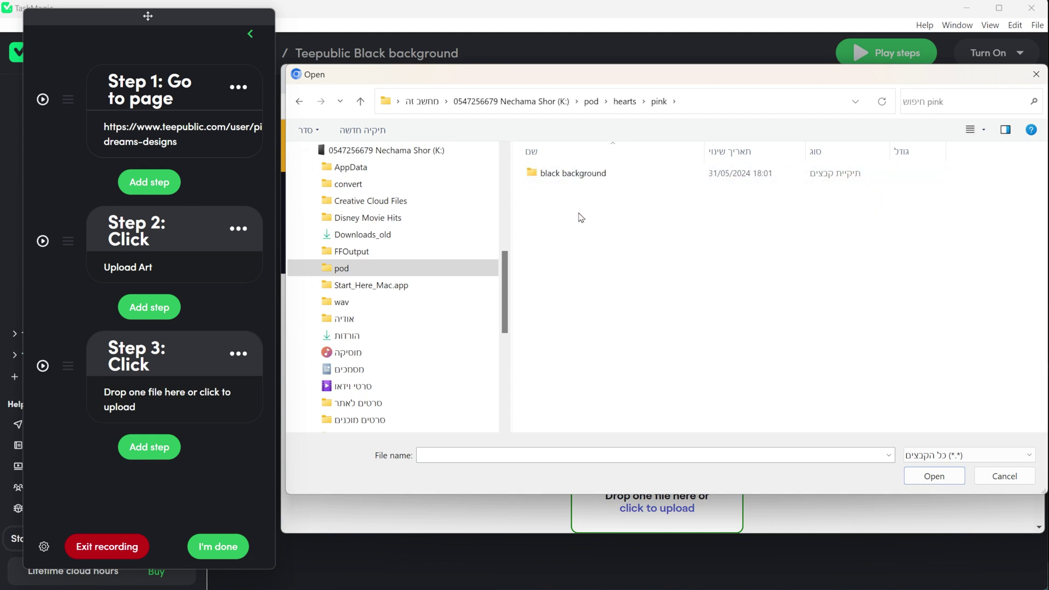
double_click(592, 175)
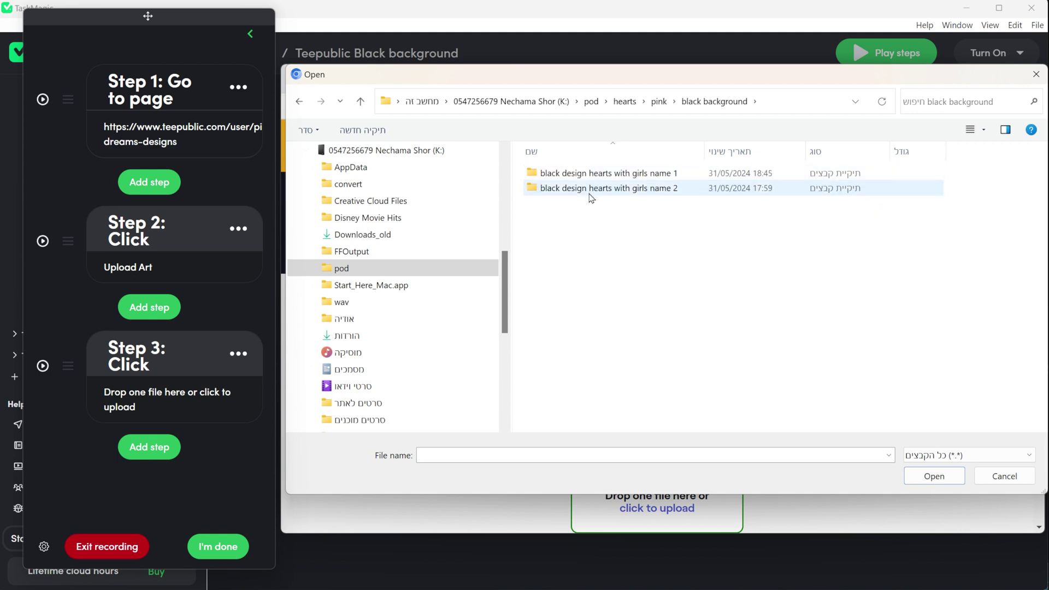
double_click(606, 174)
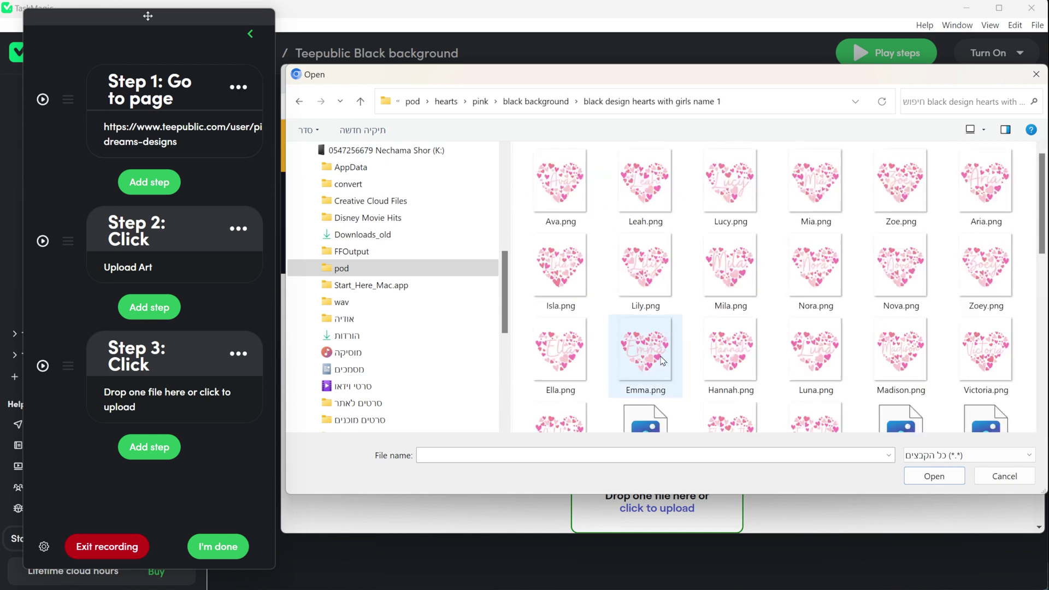
double_click(661, 362)
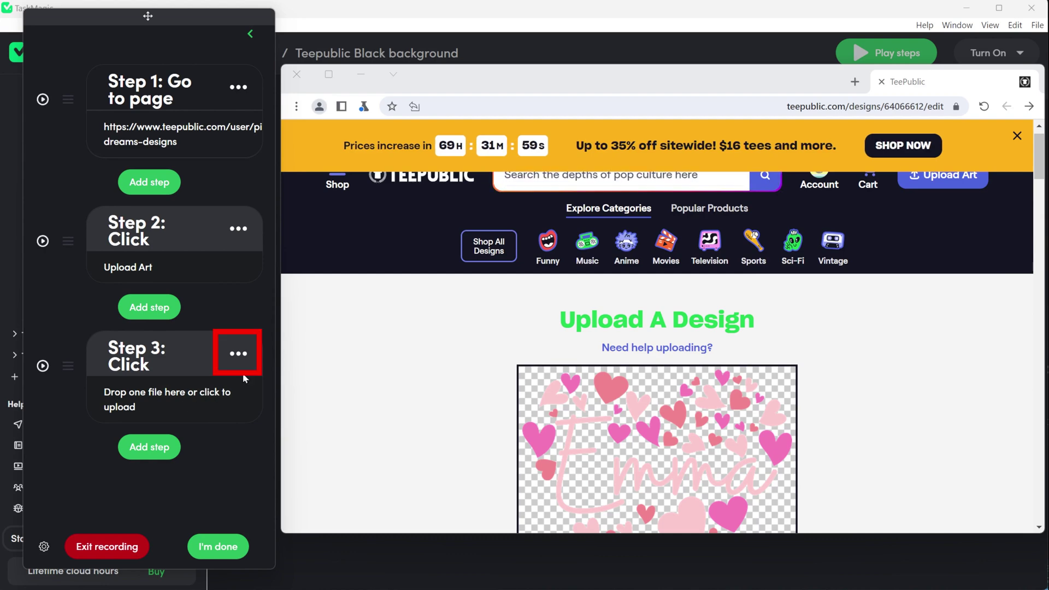
left_click(239, 354)
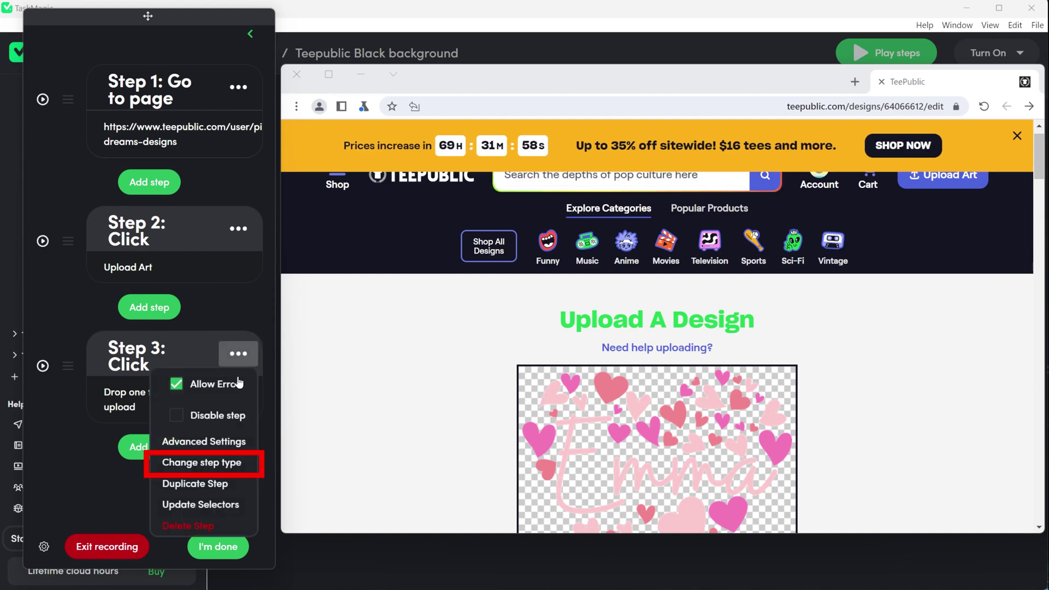
Change Step 3's step type to Upload.
left_click(217, 464)
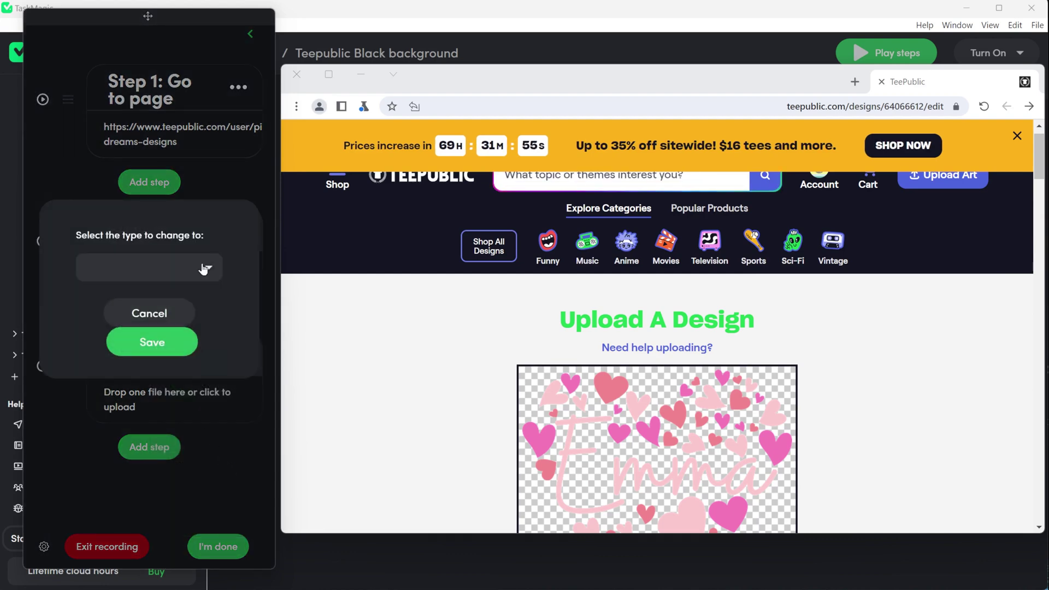
left_click(205, 268)
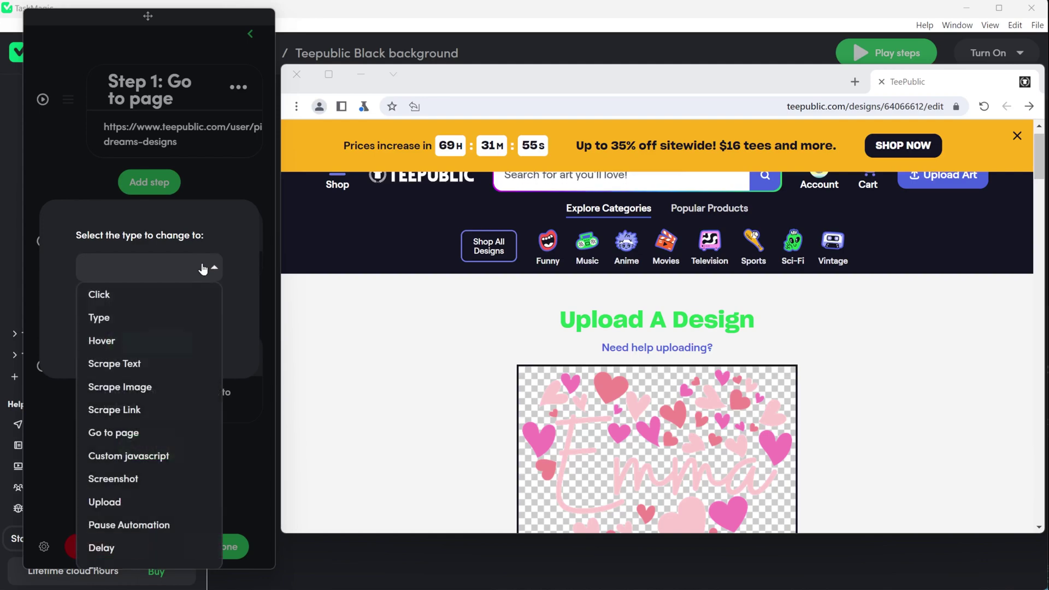
left_click(145, 501)
left_click(177, 341)
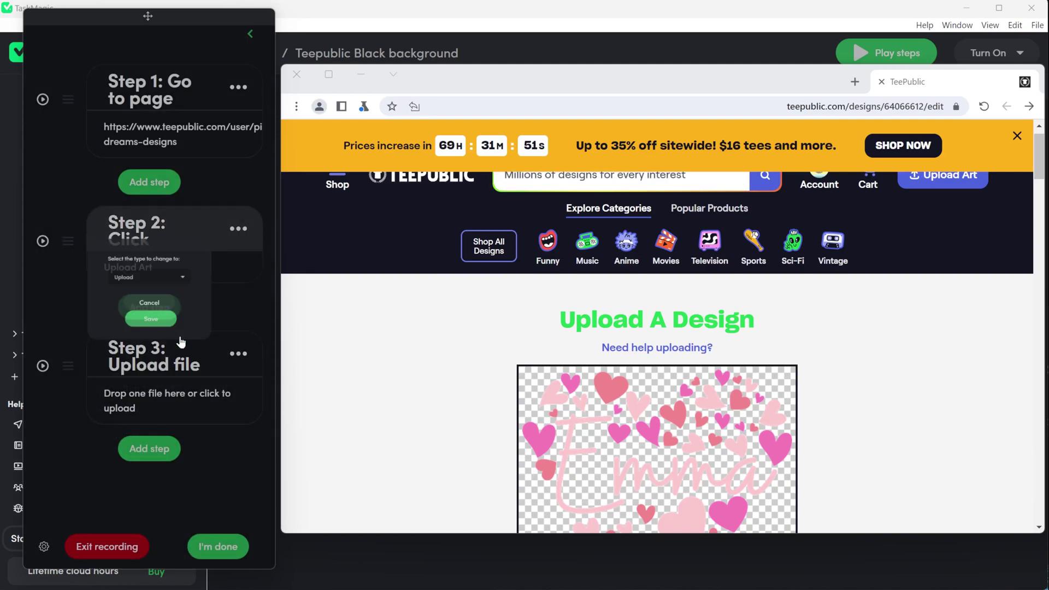
left_click(182, 411)
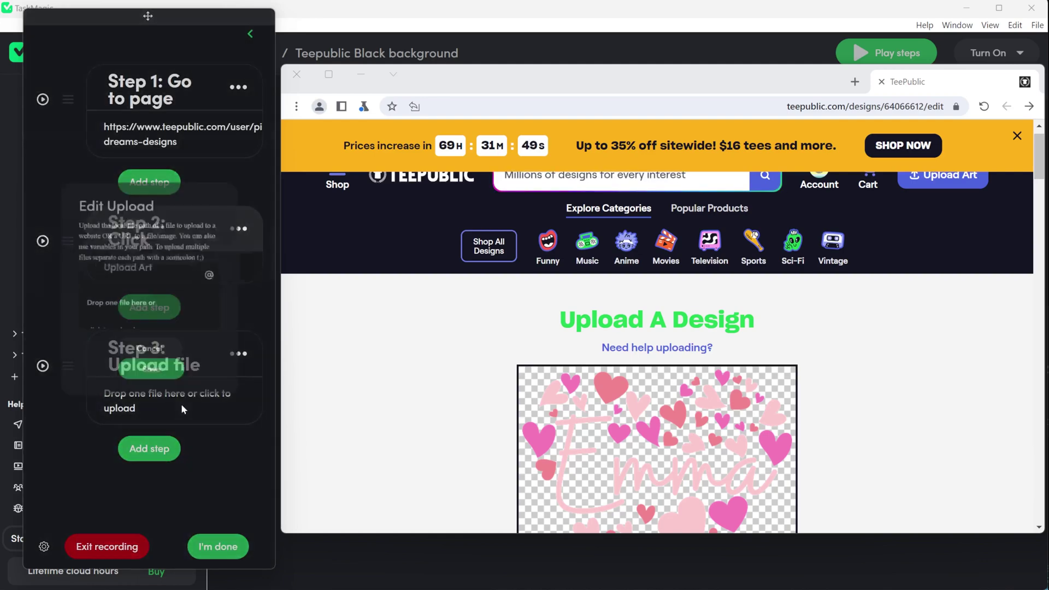
left_click(232, 277)
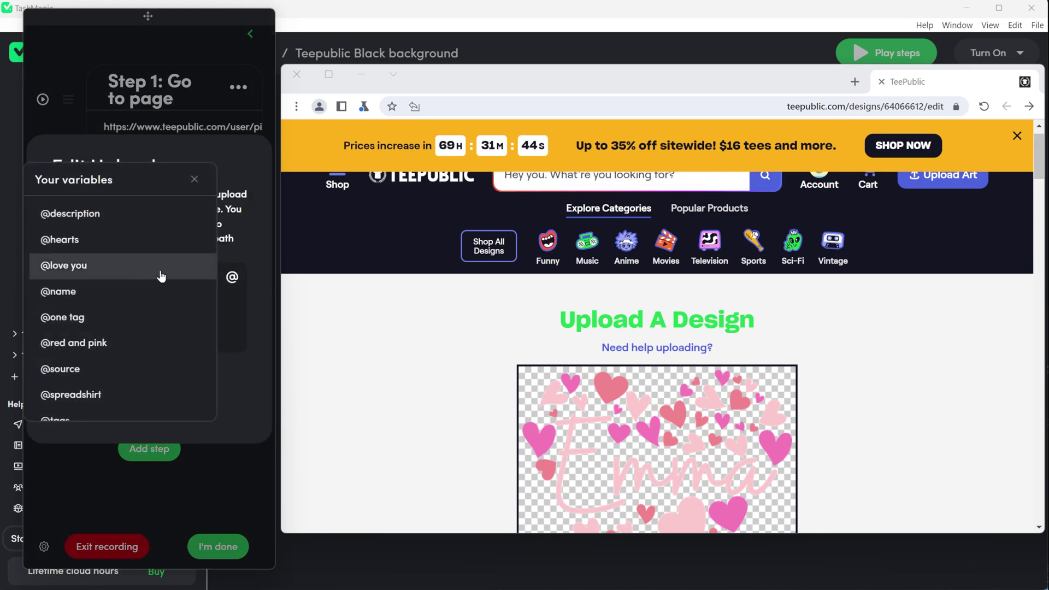
left_click(103, 370)
left_click(152, 405)
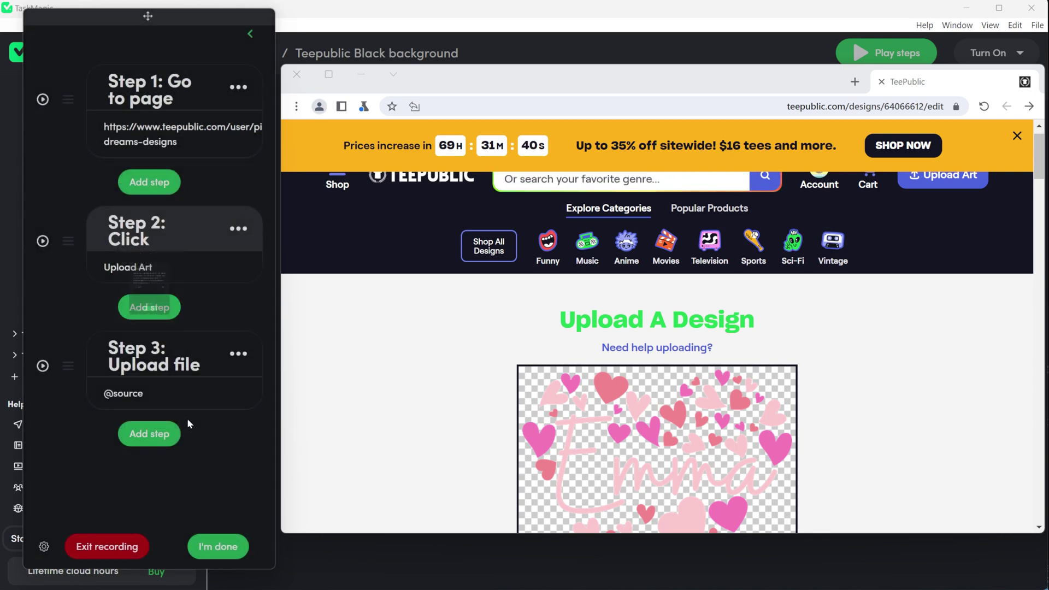
Add a 2-minute delay step after the upload step.
left_click(146, 433)
scroll(164, 415, "down", 6)
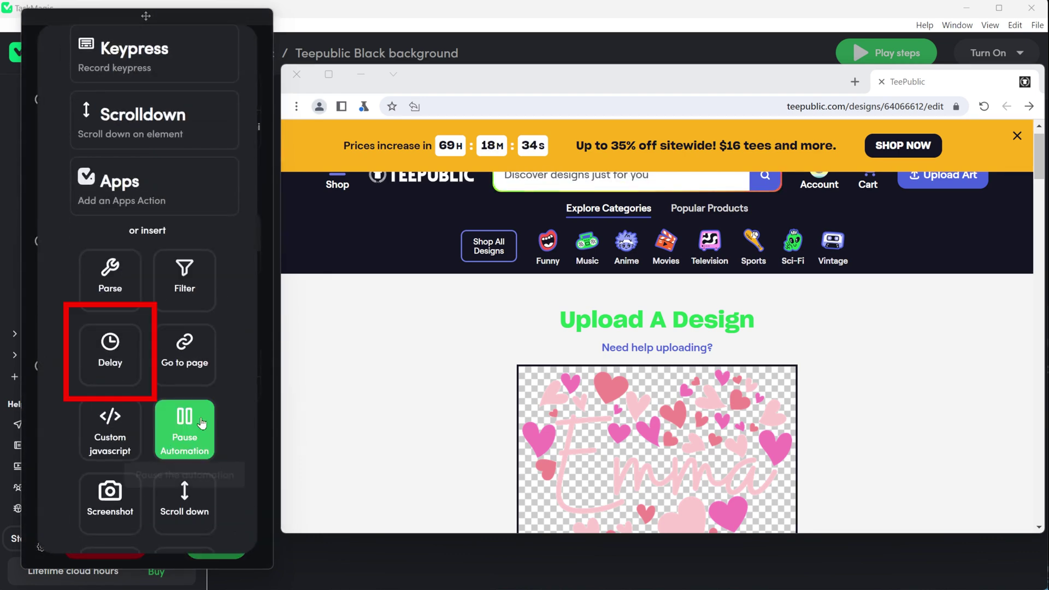
left_click(117, 370)
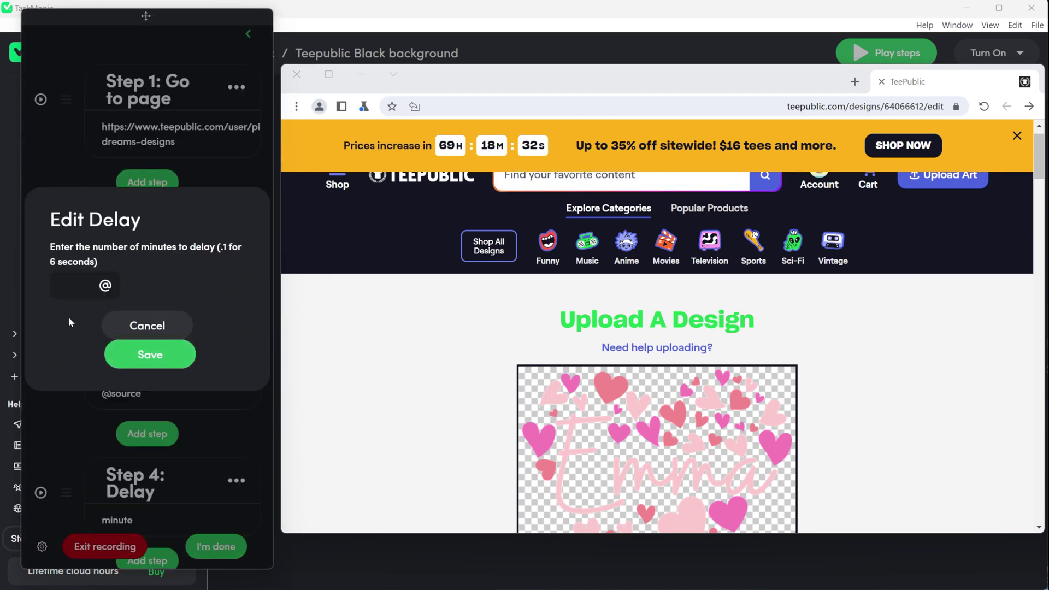
left_click(64, 290)
type("2")
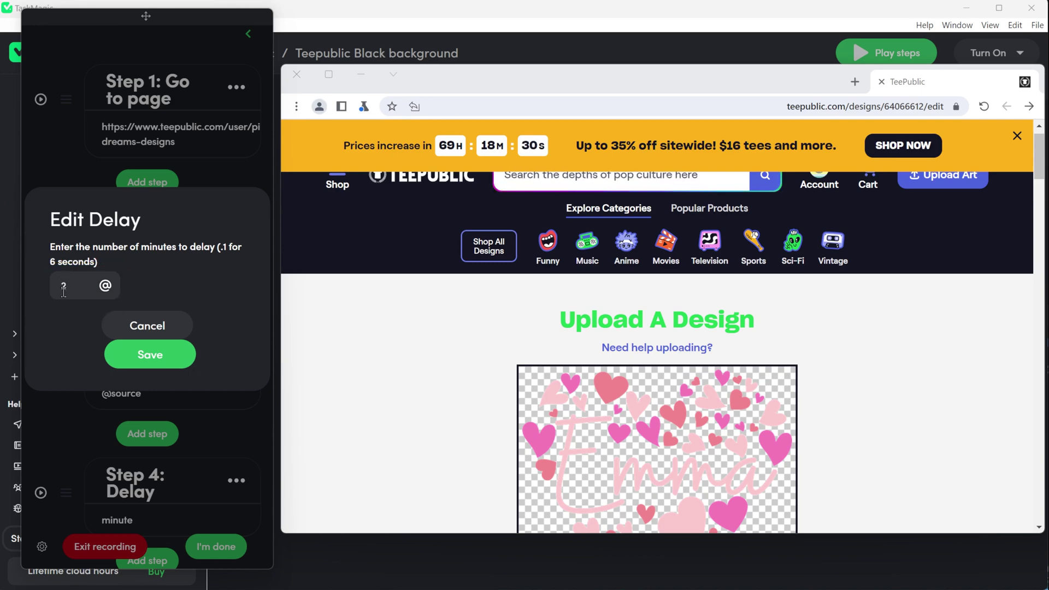
left_click(163, 361)
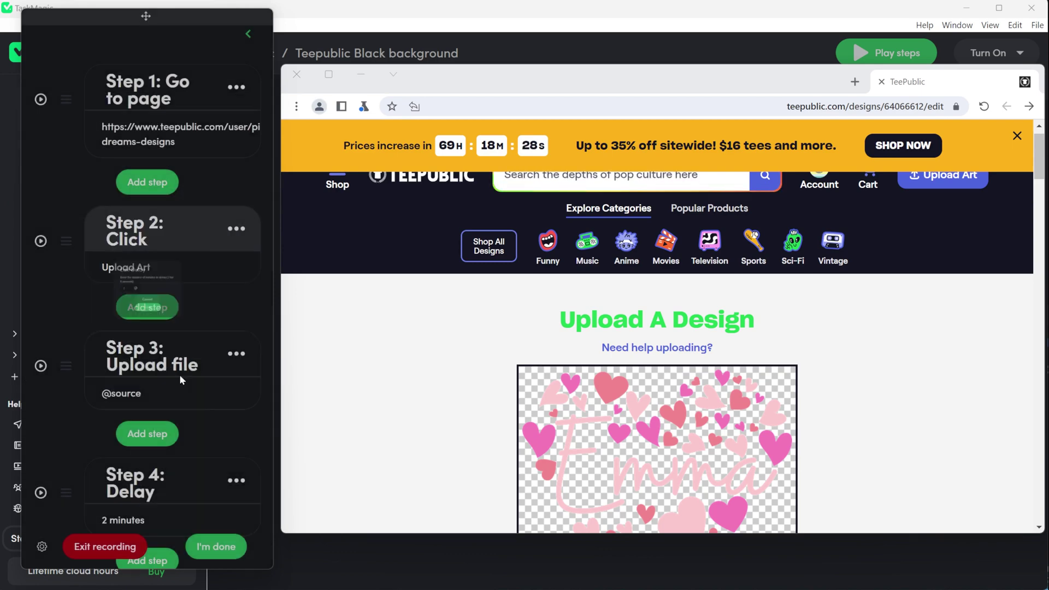
Add a 10-second scroll down step and test-run it.
scroll(241, 496, "down", 1)
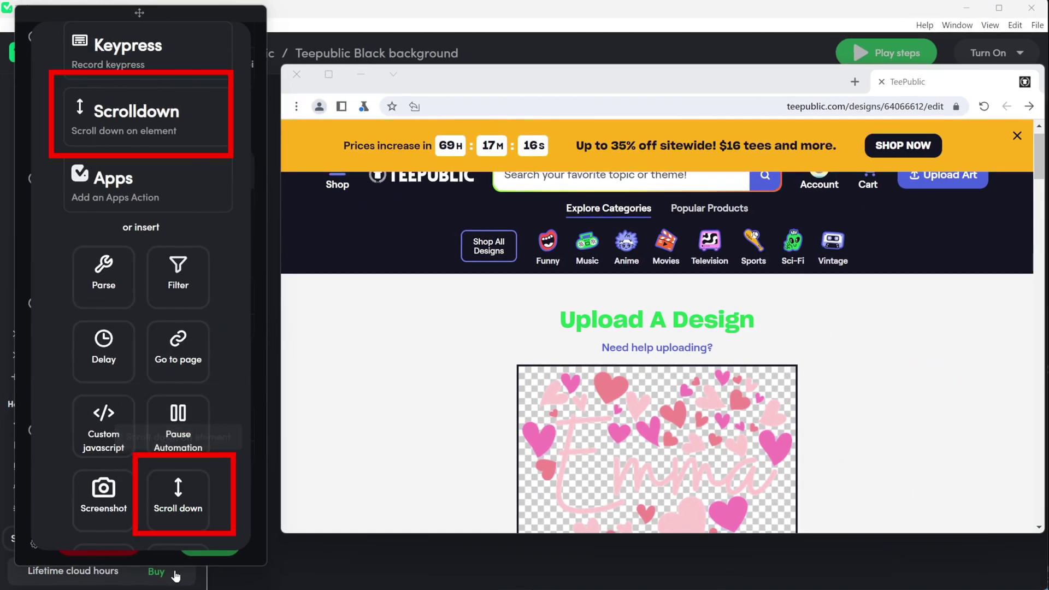
left_click(177, 495)
left_click(104, 265)
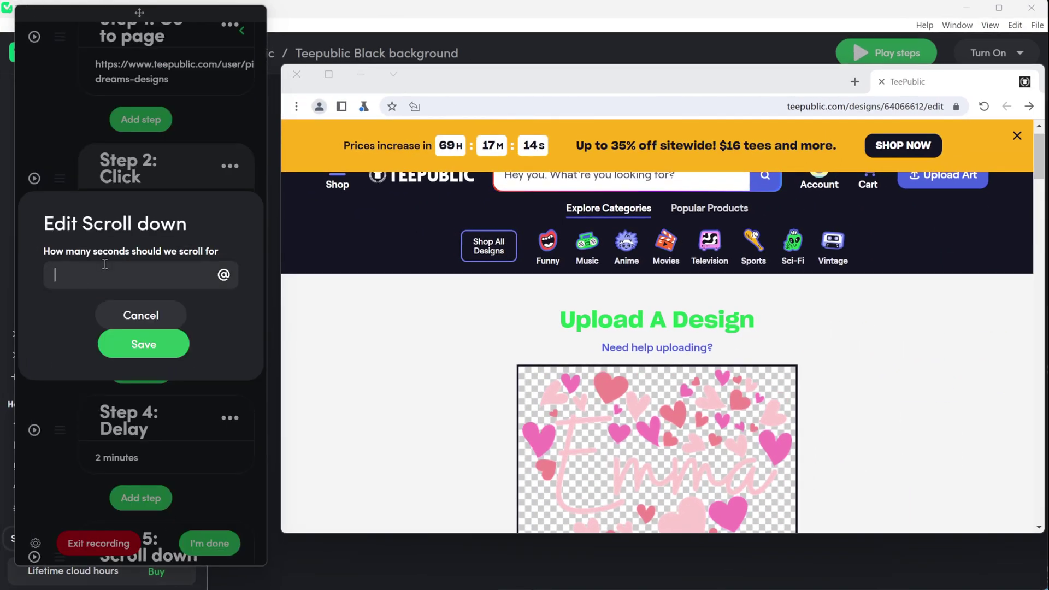
type("10")
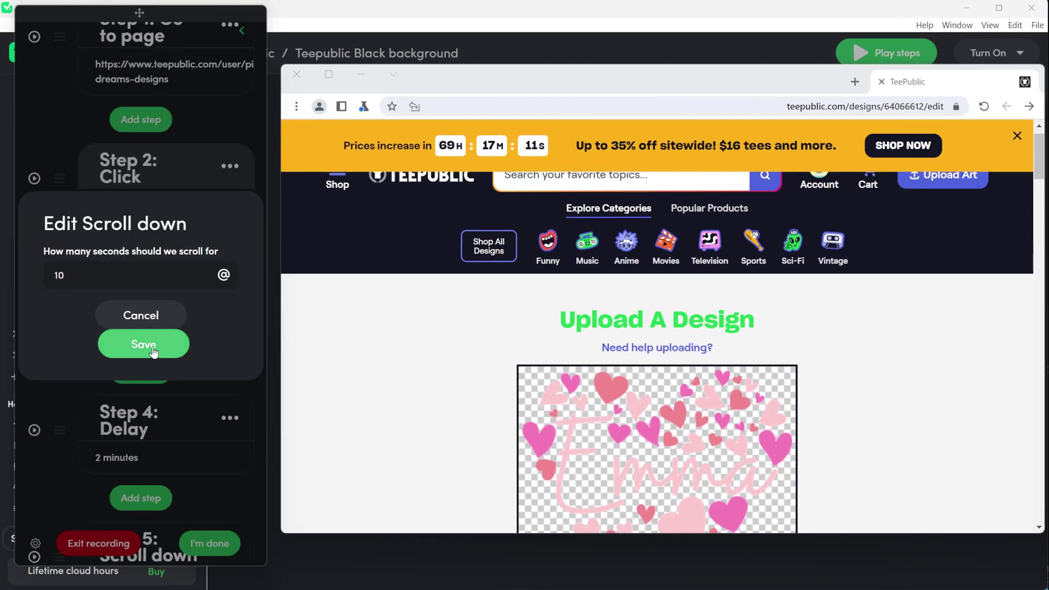
left_click(144, 343)
left_click(35, 431)
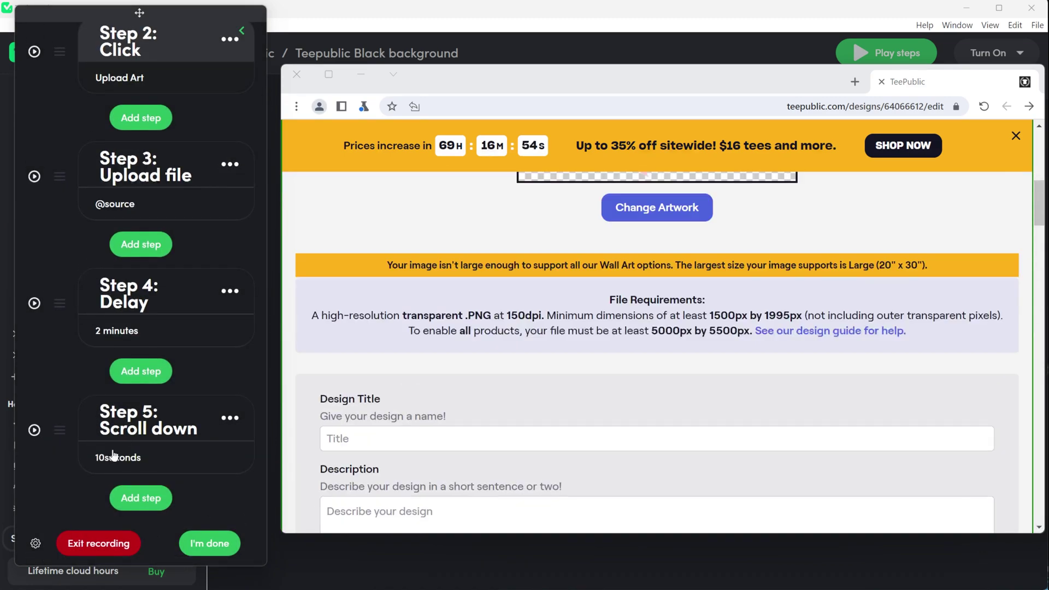
Record a click step on the Design Title field.
left_click(141, 497)
left_click(114, 257)
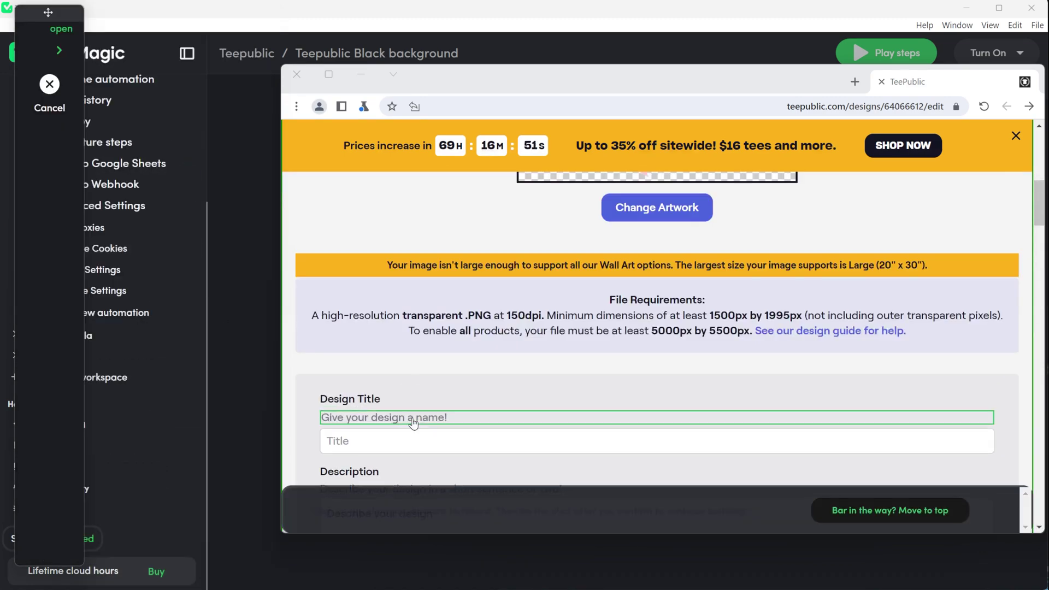
left_click(415, 437)
left_click(679, 442)
Add a typing step entering 'title' into Design Title, marked as a variable.
left_click(160, 501)
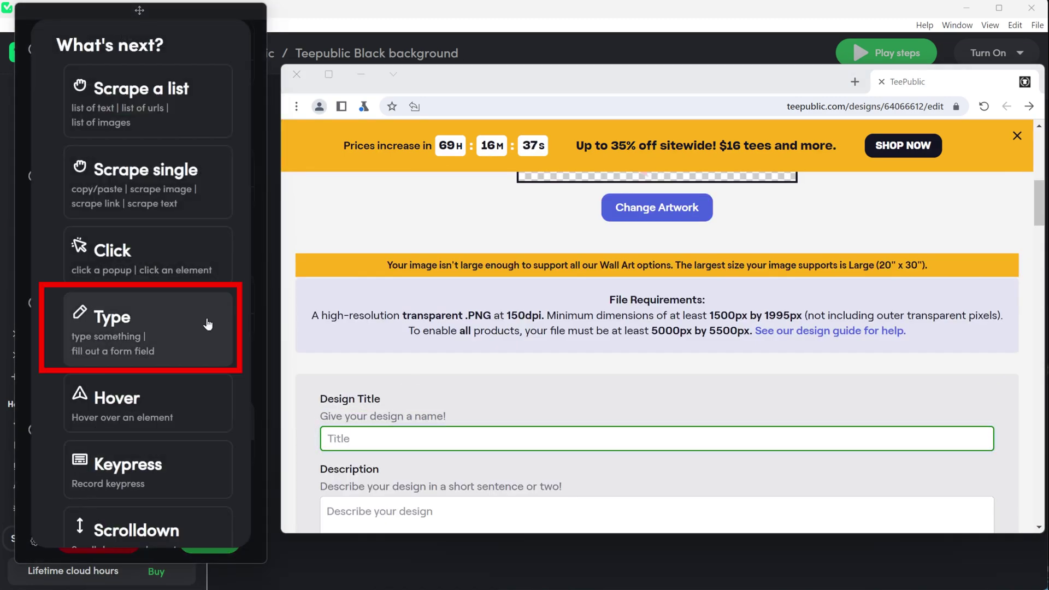
left_click(155, 304)
left_click(367, 440)
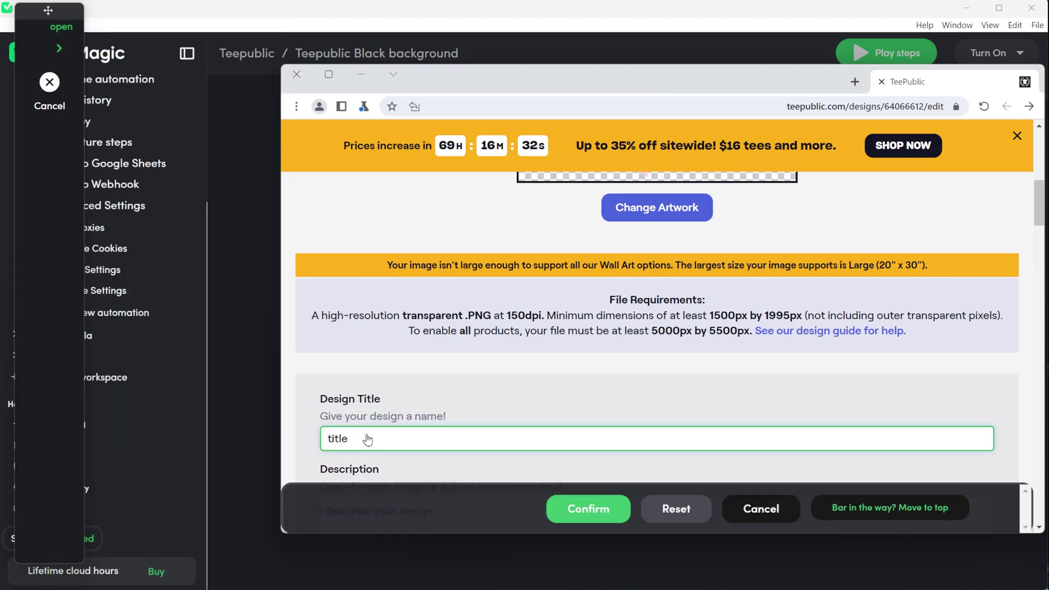
type("title")
left_click(587, 508)
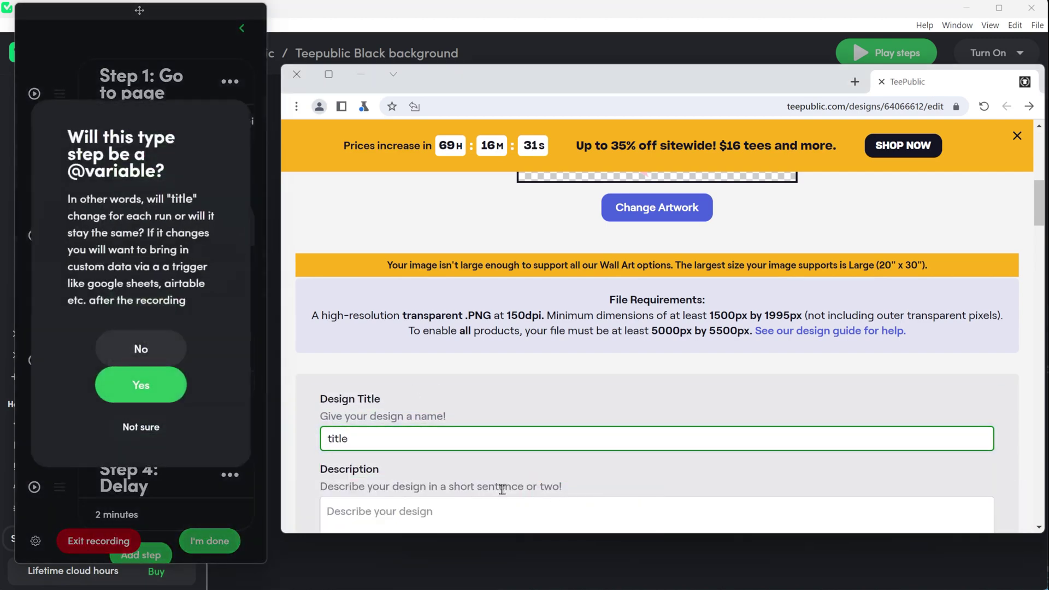
left_click(168, 388)
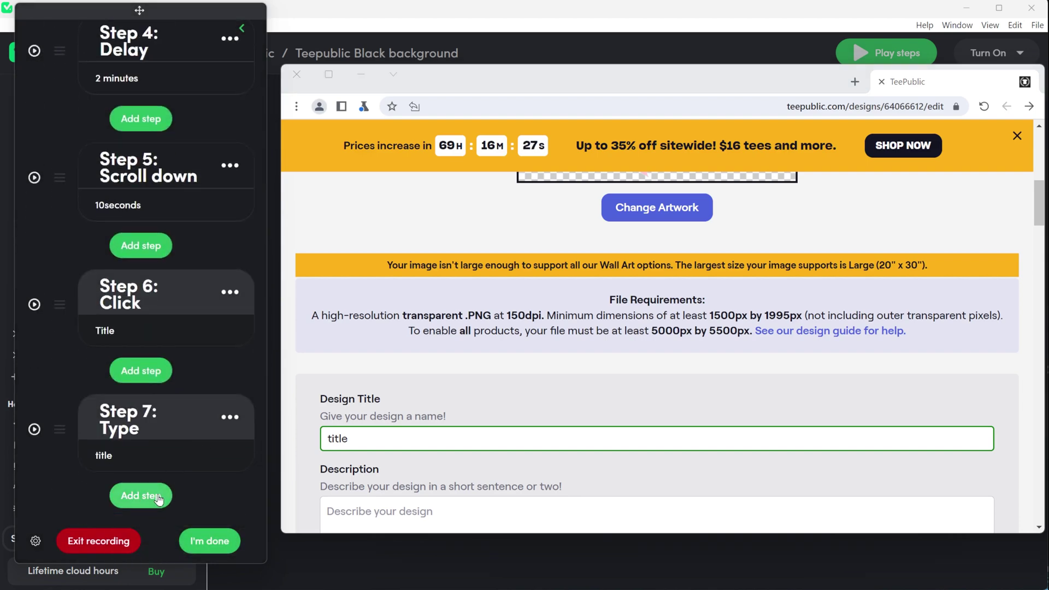
Add a 0.1-minute delay after the title typing step.
left_click(158, 499)
scroll(218, 412, "down", 8)
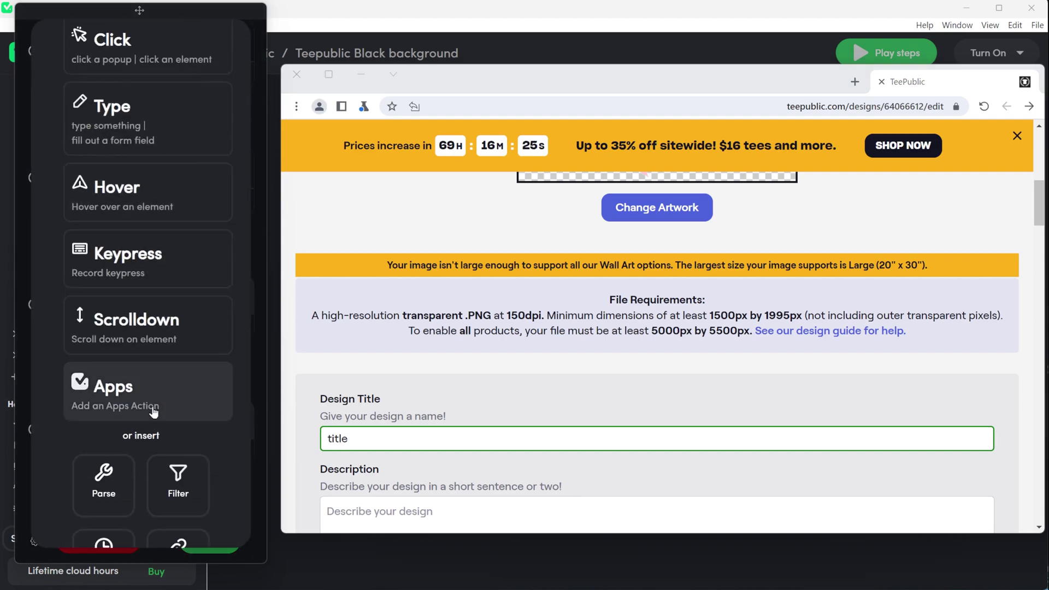
left_click(91, 348)
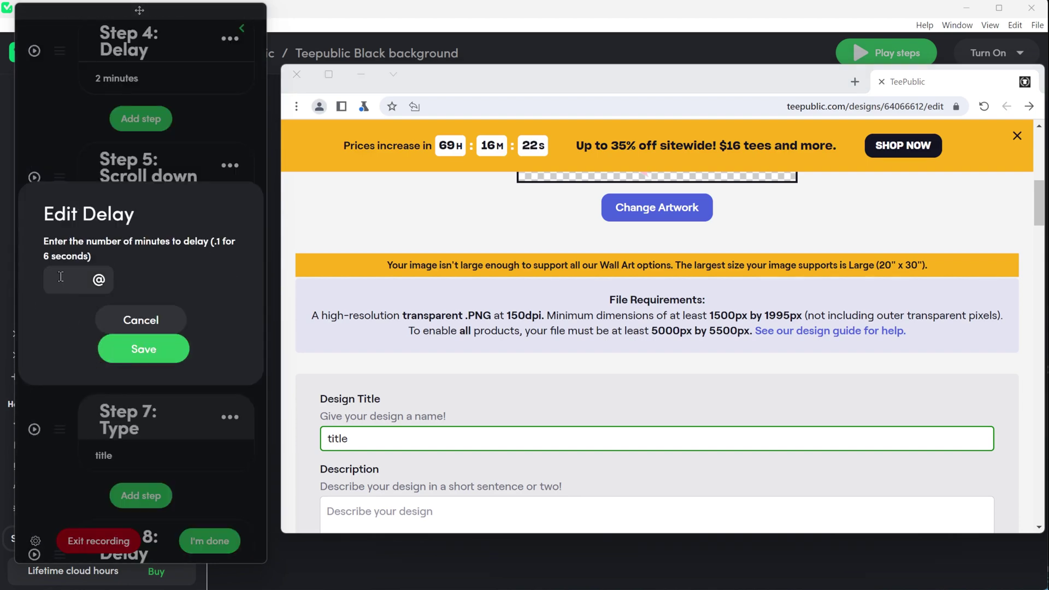
left_click(135, 353)
left_click(159, 498)
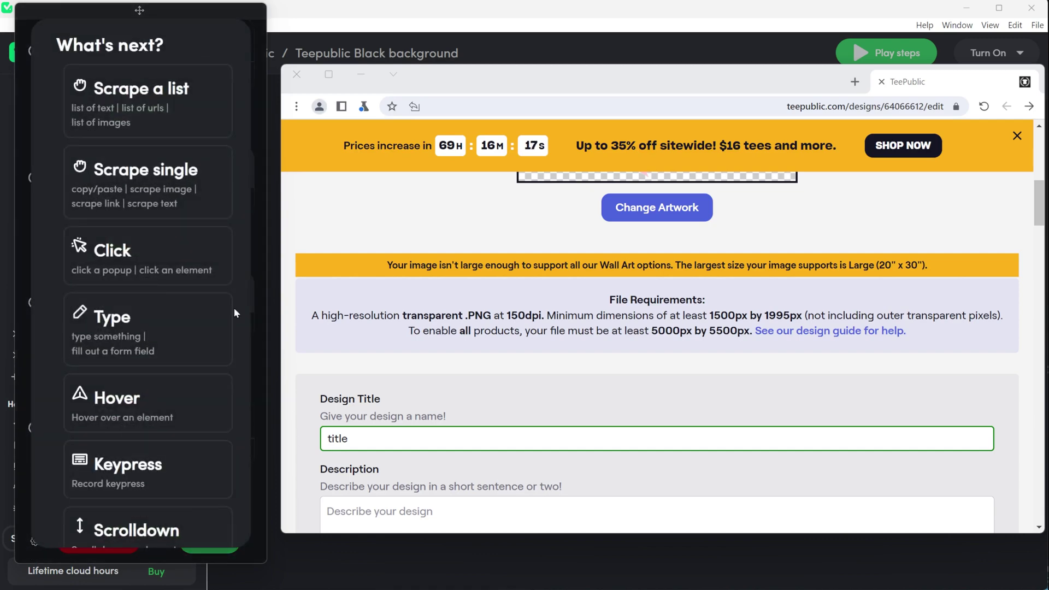
left_click(156, 250)
Record a click on the Description field, then type 'des' there as a variable.
scroll(393, 398, "down", 3)
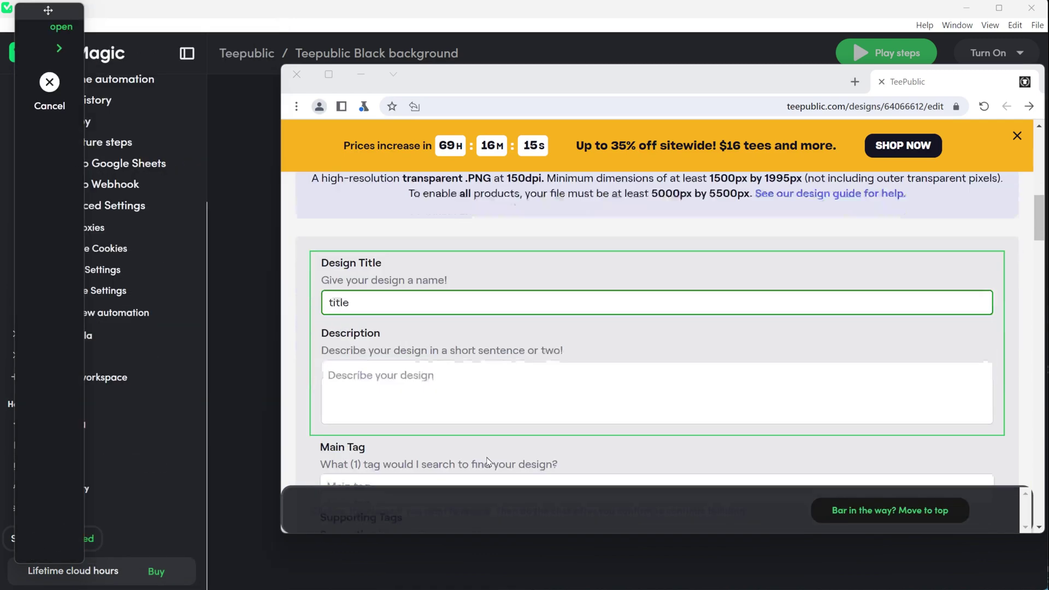
left_click(404, 387)
left_click(683, 441)
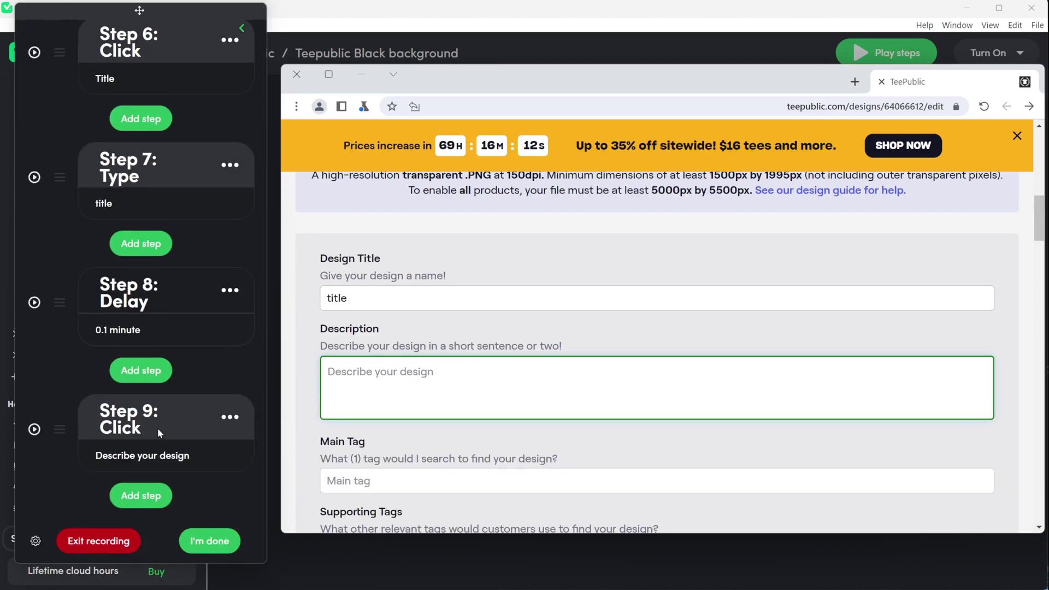
left_click(140, 495)
left_click(146, 325)
left_click(350, 374)
type("description")
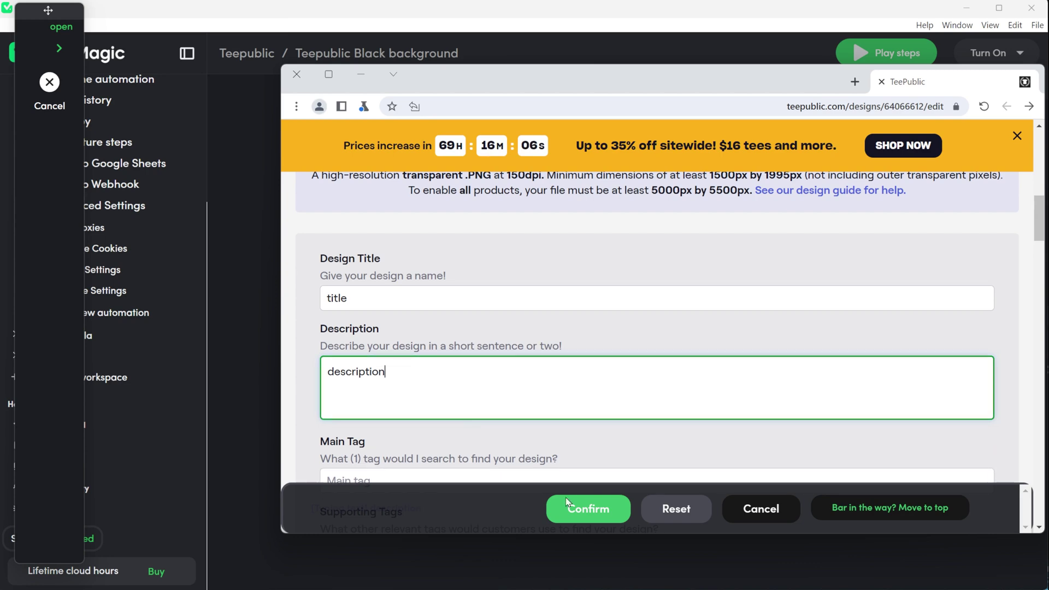
left_click(588, 508)
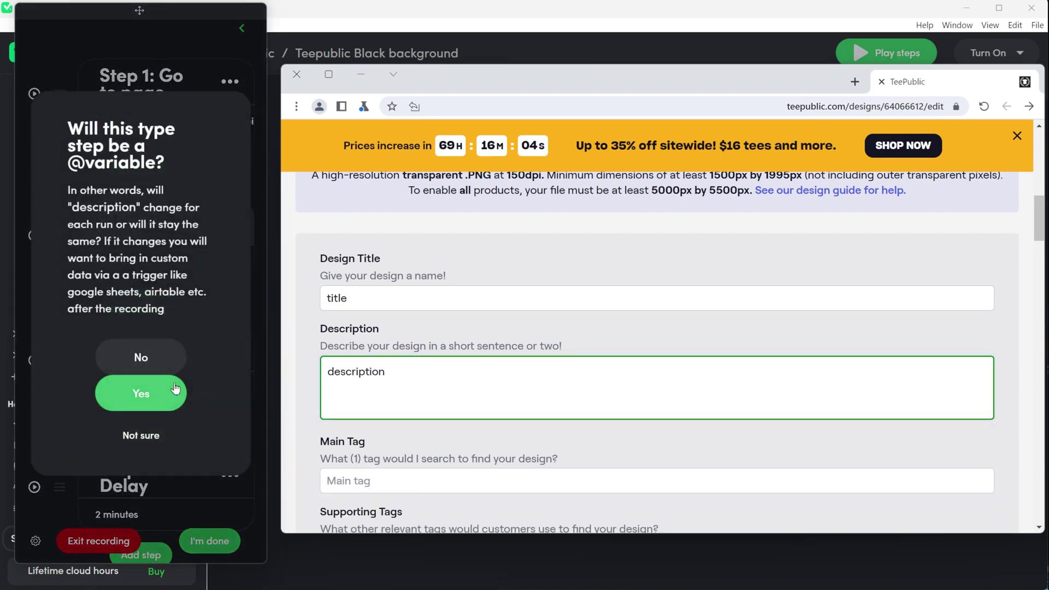
left_click(141, 392)
Add another 0.1-minute delay after the description typing step.
left_click(136, 484)
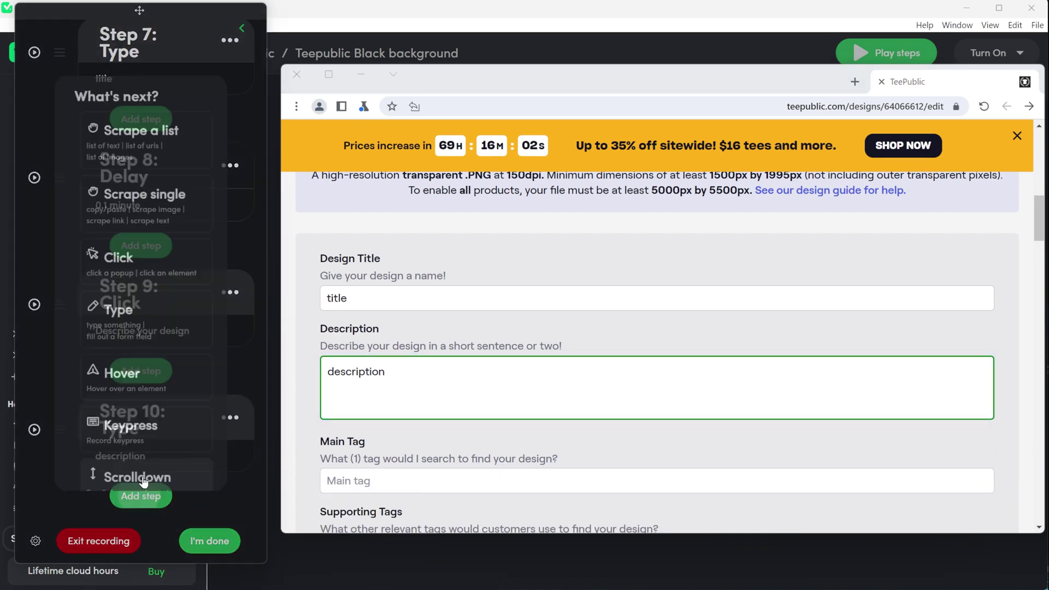
scroll(148, 437, "down", 4)
scroll(153, 413, "down", 3)
left_click(99, 352)
left_click(53, 280)
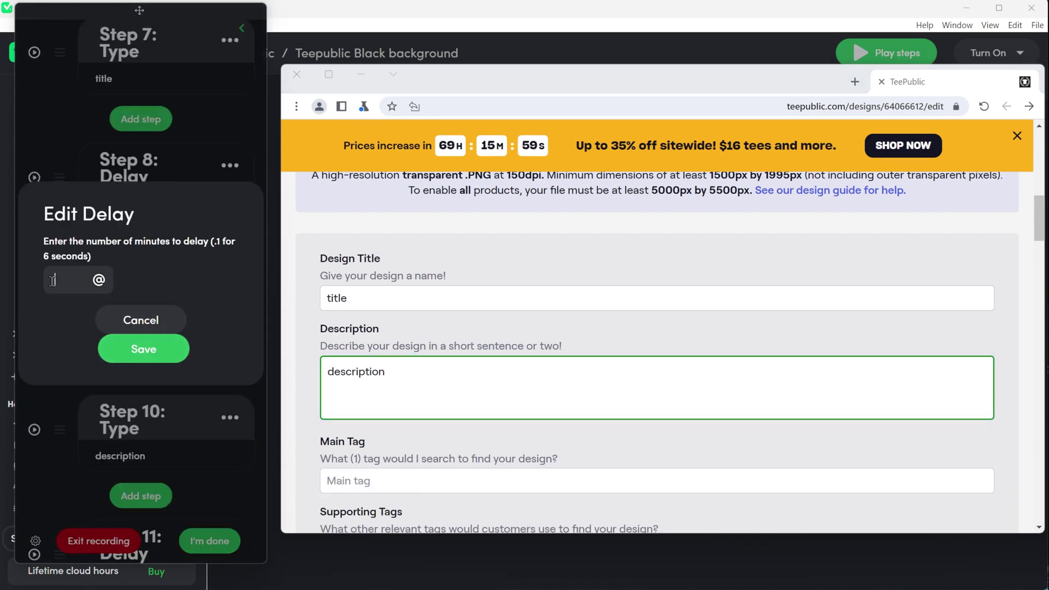
type("0.1")
left_click(143, 349)
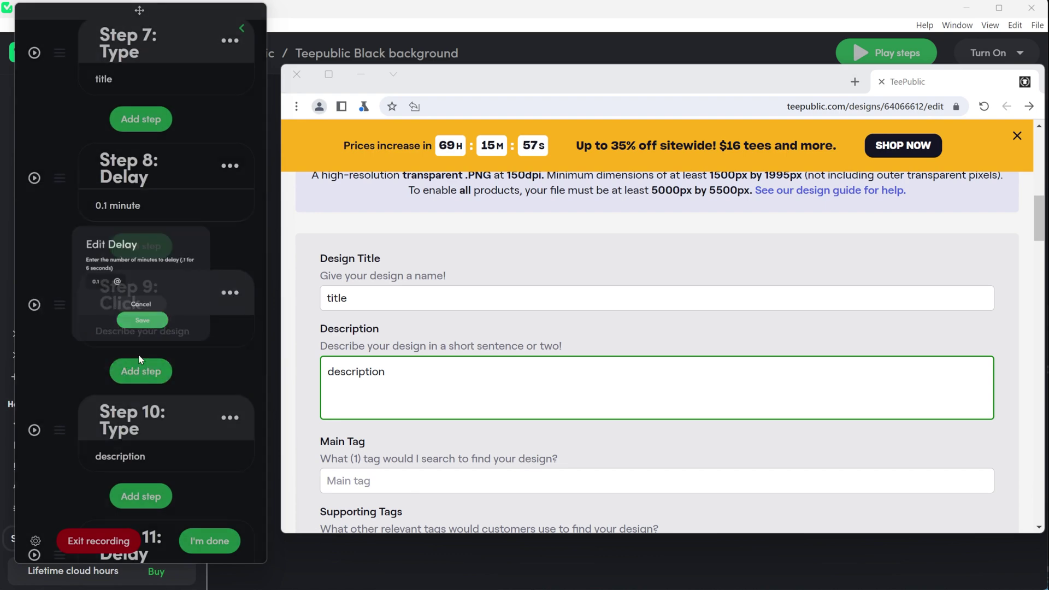
left_click(129, 494)
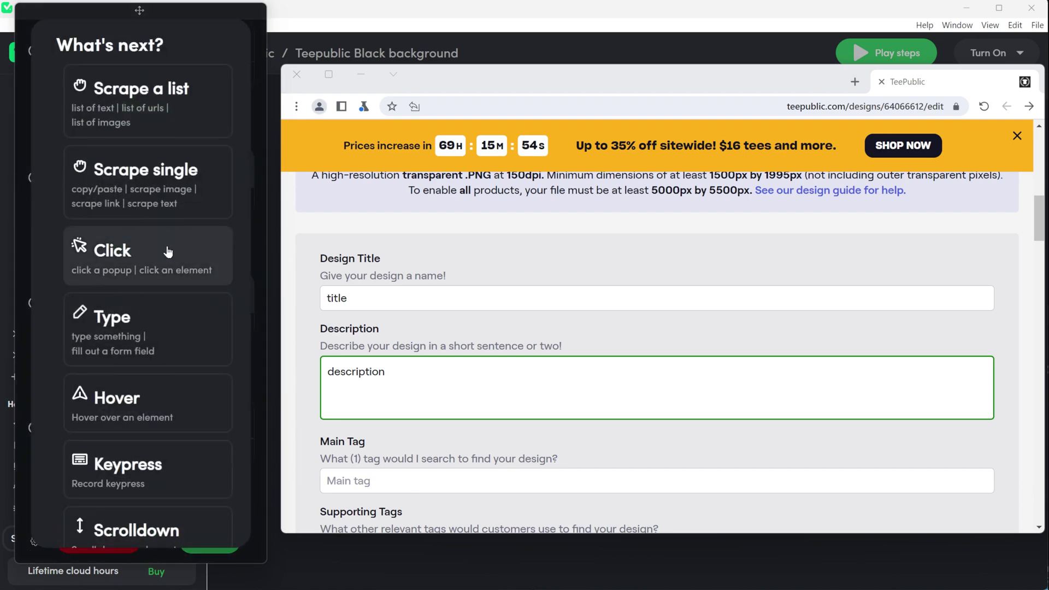
Record a click on the Main Tag field and type 'one tag' into it.
left_click(167, 252)
scroll(375, 280, "down", 5)
scroll(361, 273, "up", 1)
left_click(382, 270)
left_click(681, 442)
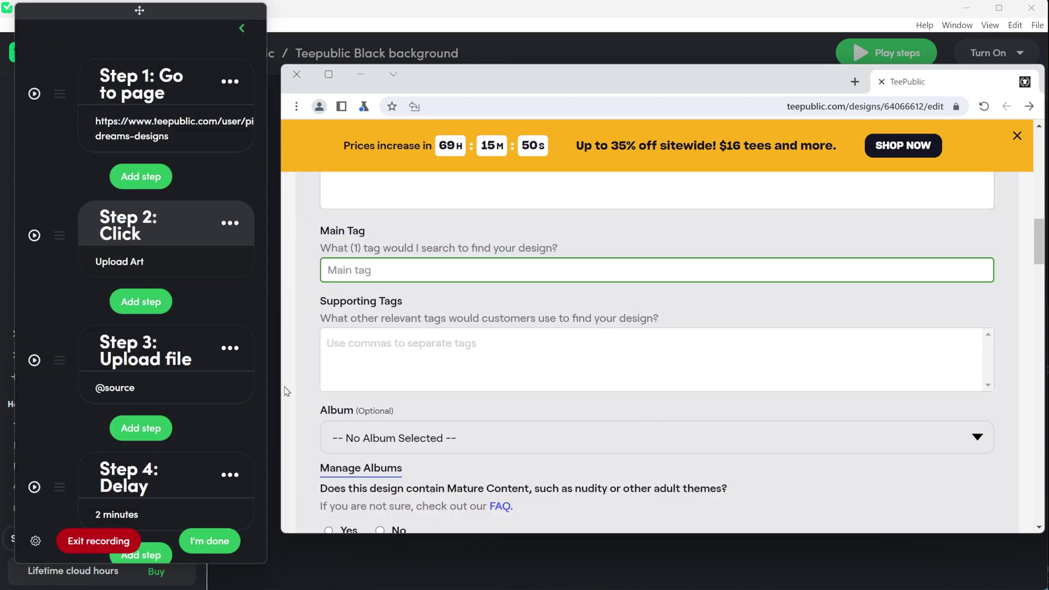
left_click(141, 498)
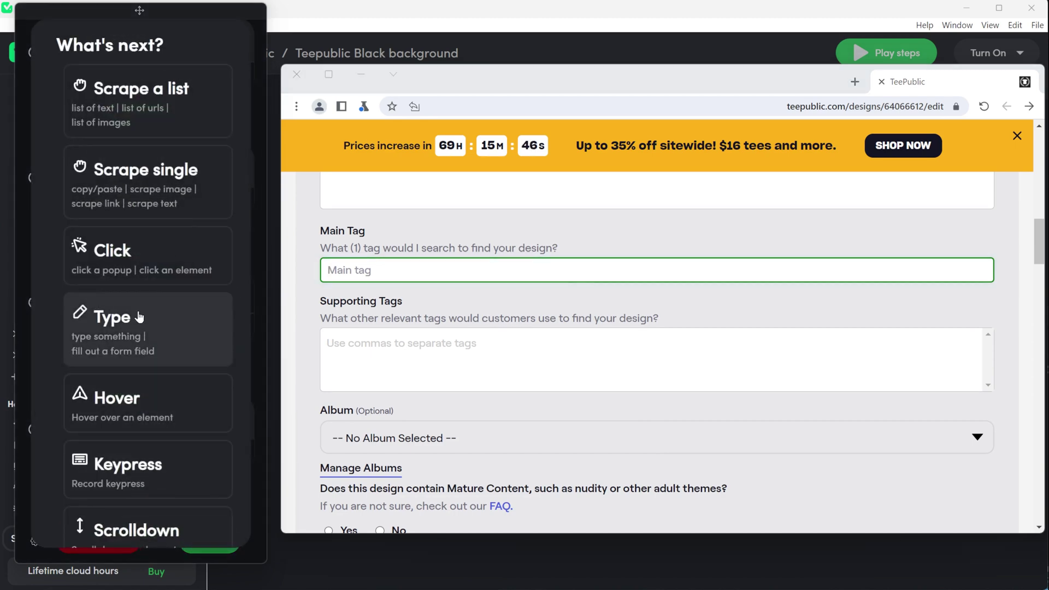
left_click(139, 316)
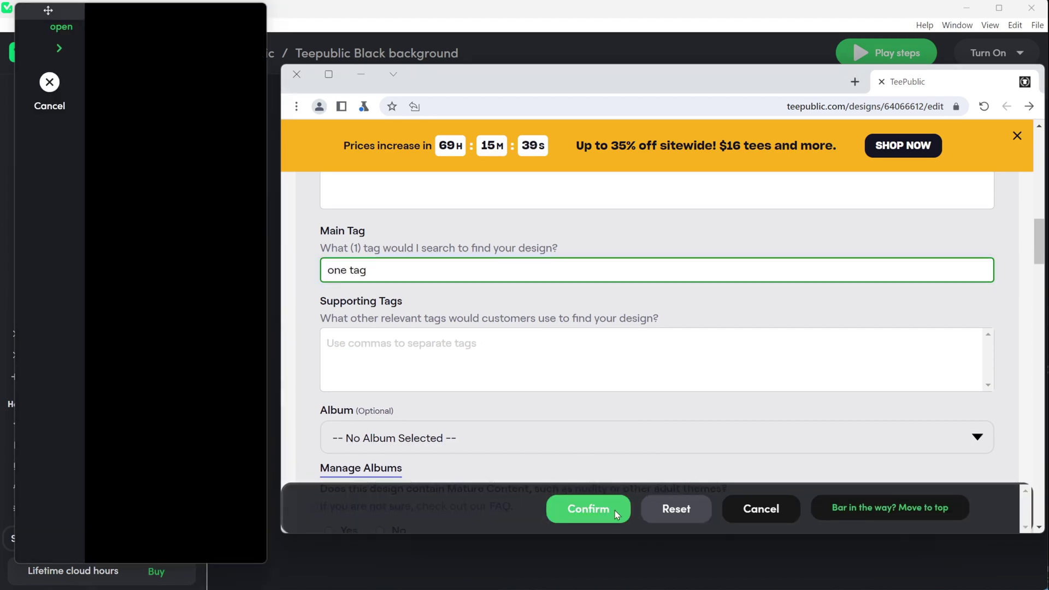
left_click(141, 394)
Add a keypress step on the Main Tag field to confirm the tag.
left_click(143, 498)
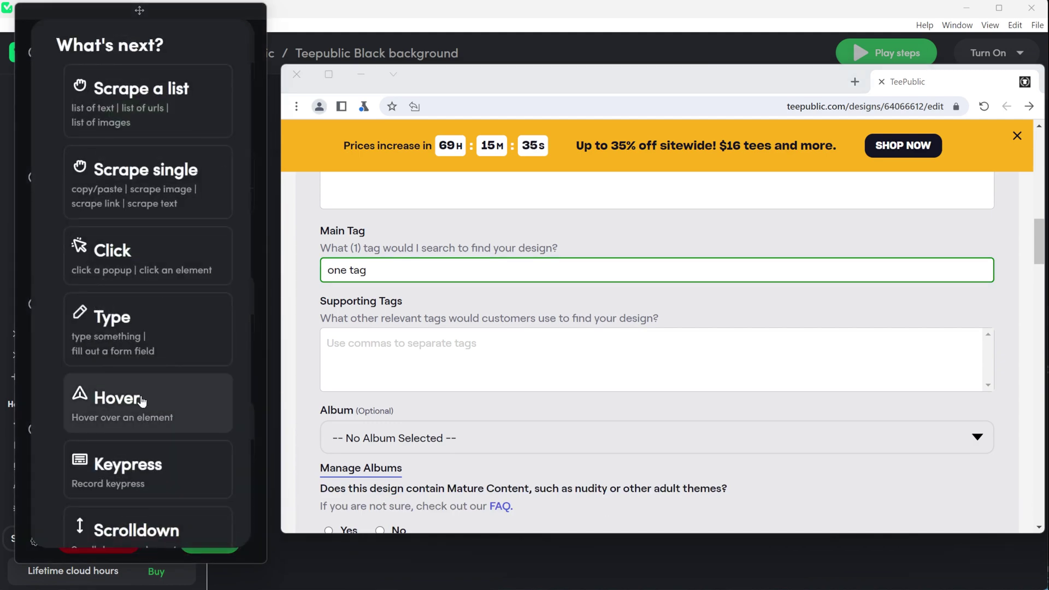
scroll(141, 393, "down", 10)
scroll(145, 273, "up", 5)
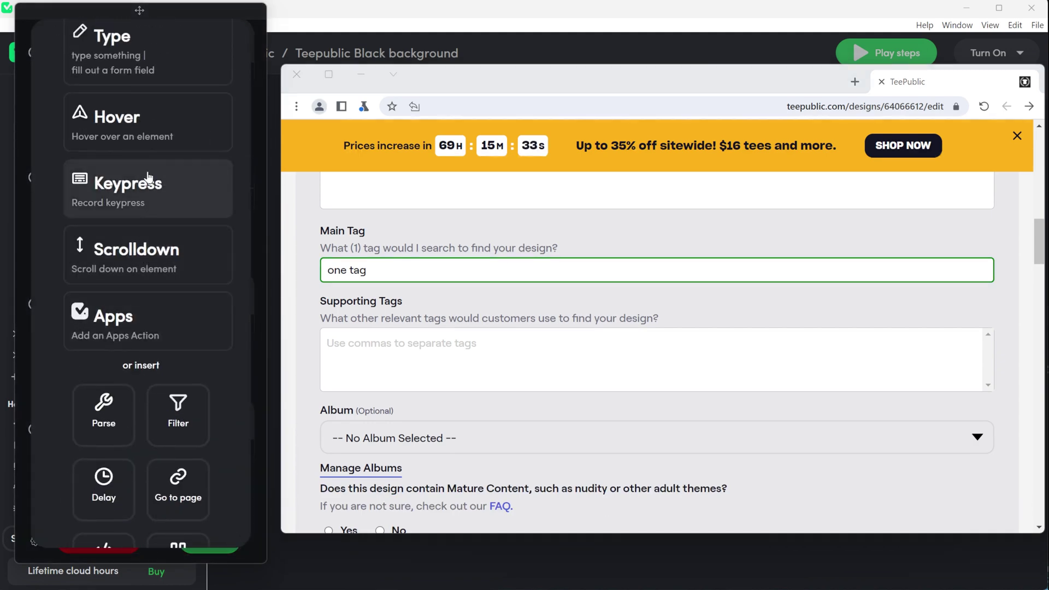
left_click(148, 177)
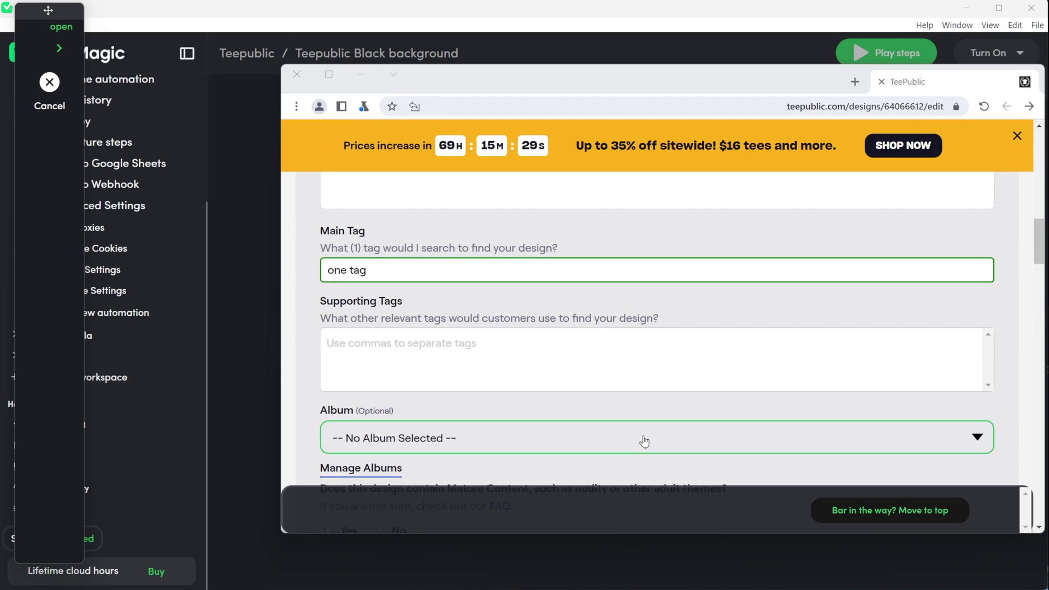
left_click(448, 272)
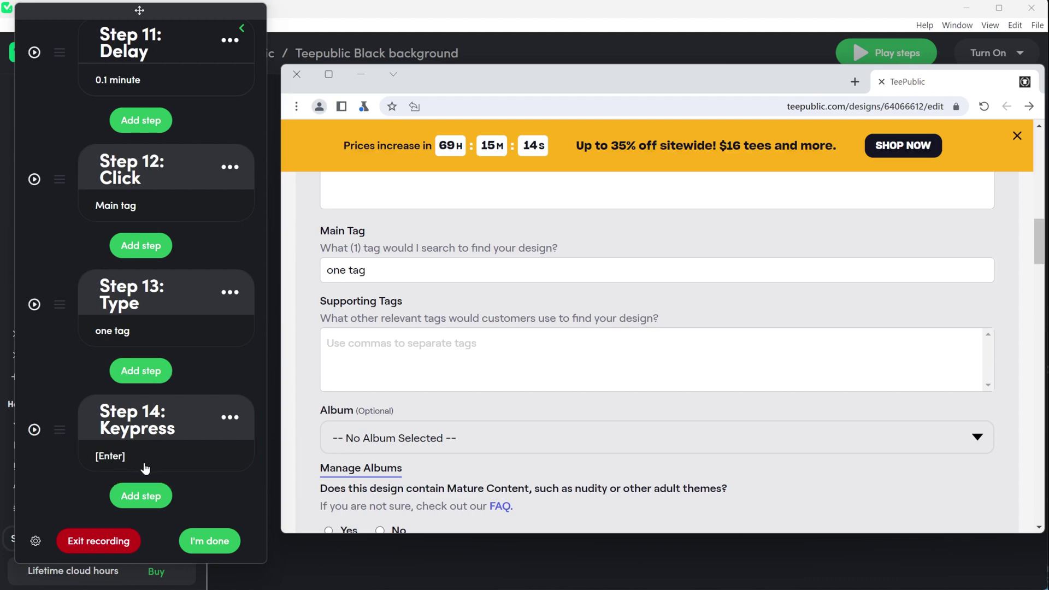
Add a 0.01-minute delay, then typing and a confirming keypress in Supporting Tags.
left_click(146, 496)
scroll(163, 382, "down", 5)
left_click(70, 346)
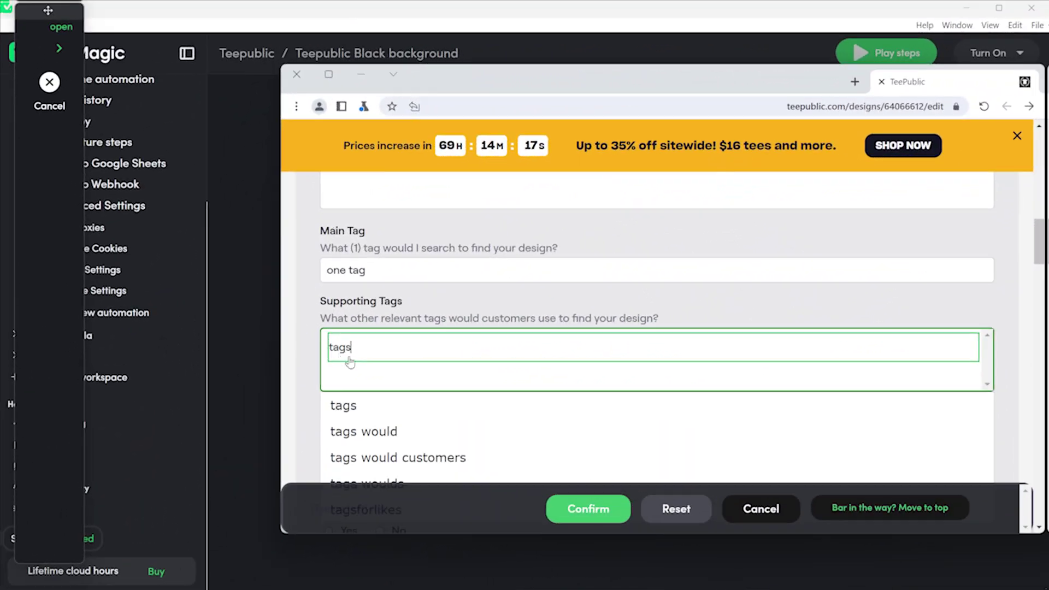
left_click(548, 514)
left_click(141, 356)
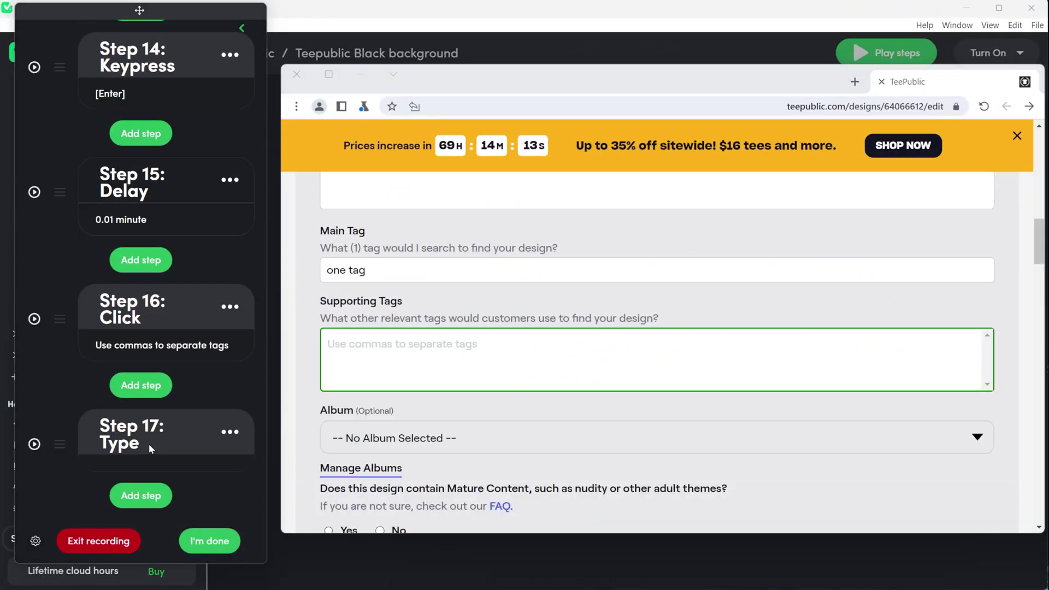
left_click(140, 494)
left_click(136, 416)
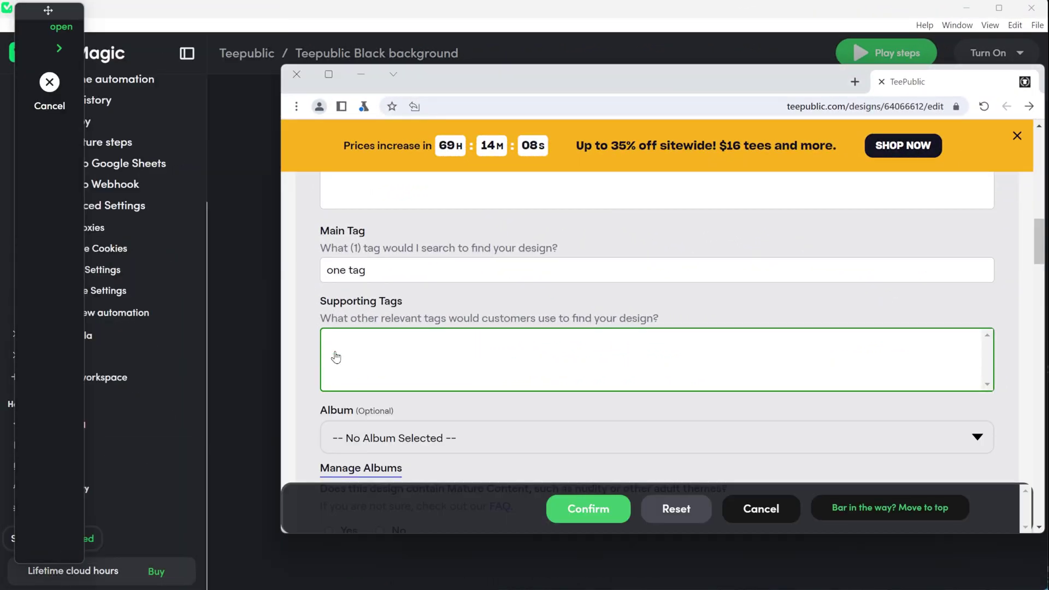
left_click(569, 502)
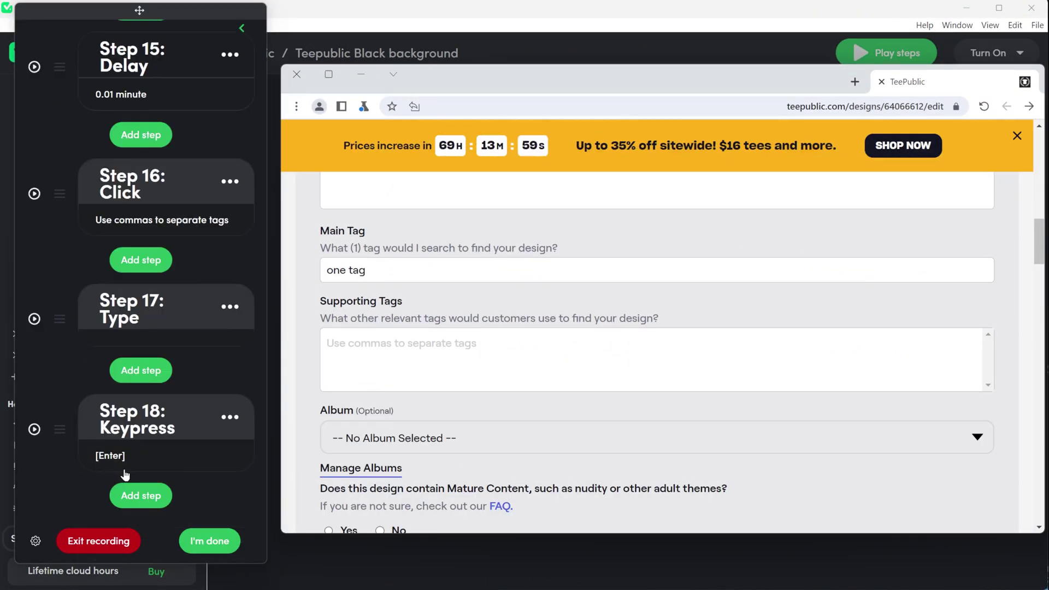
scroll(142, 455, "up", 15)
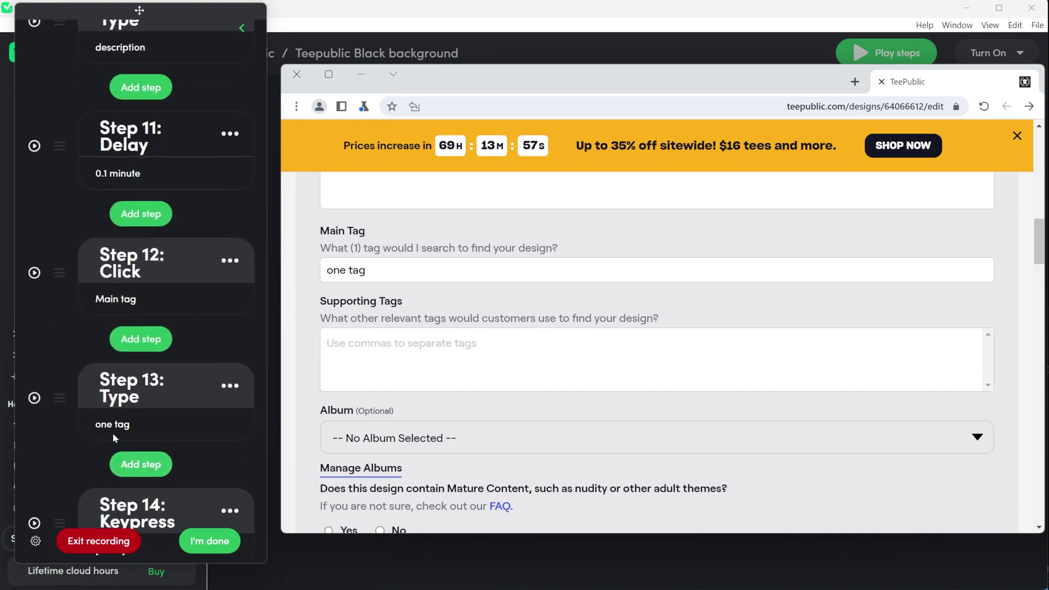
scroll(105, 425, "up", 4)
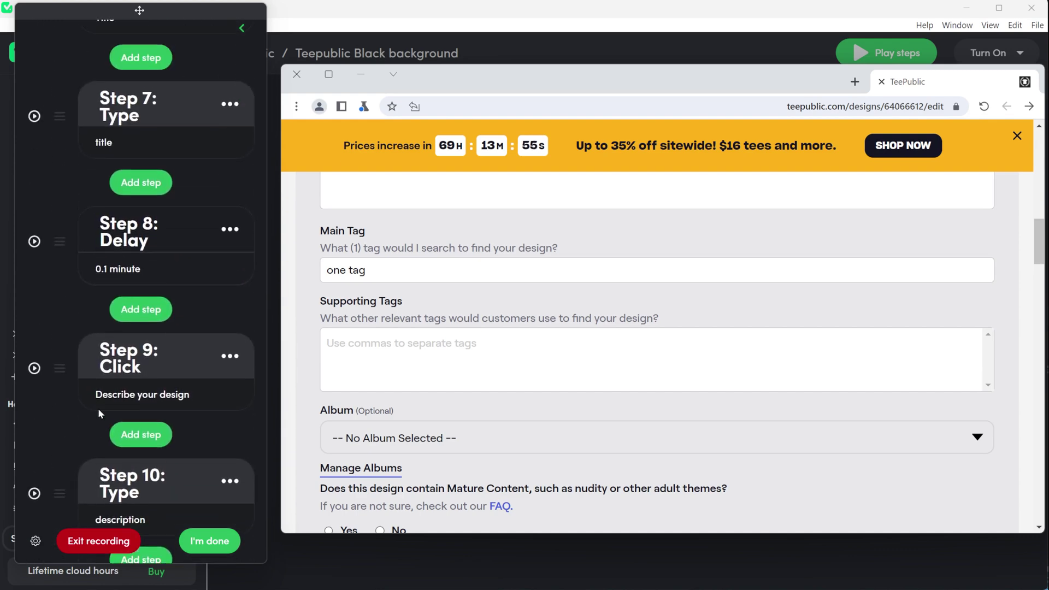
left_click(173, 139)
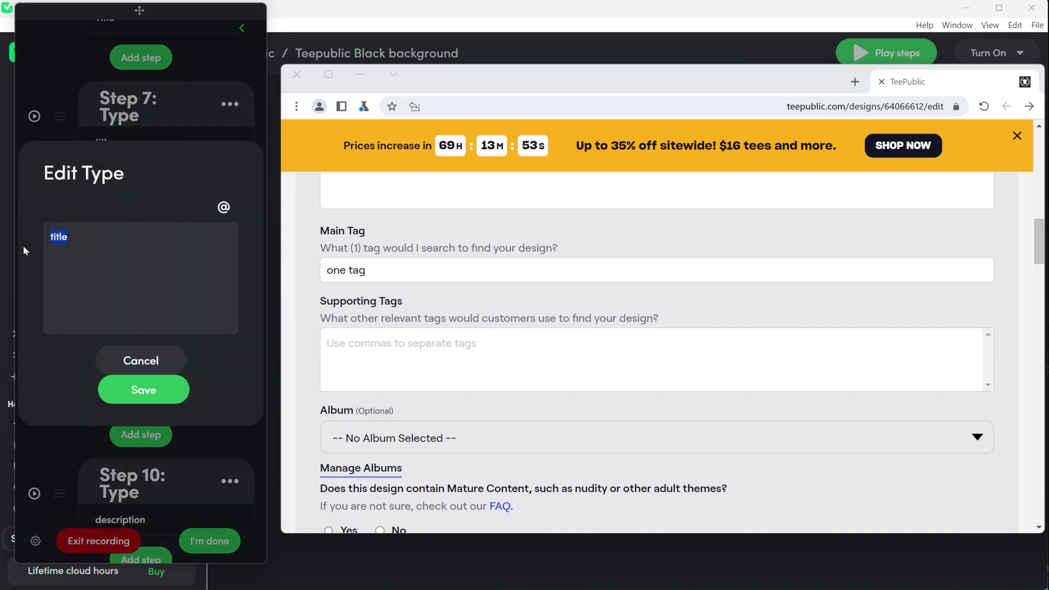
left_click(223, 208)
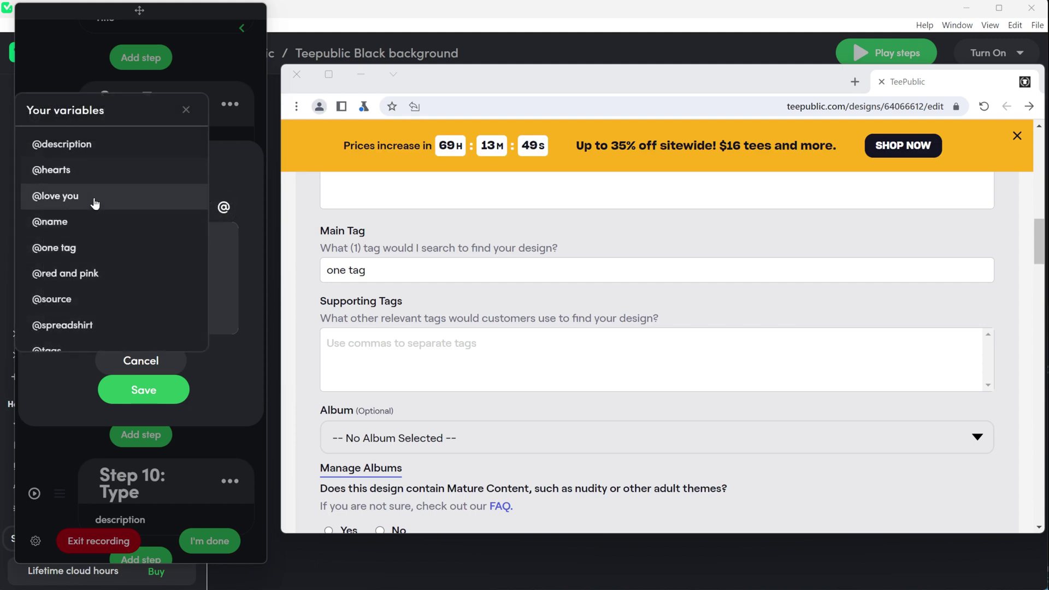
scroll(84, 306, "down", 1)
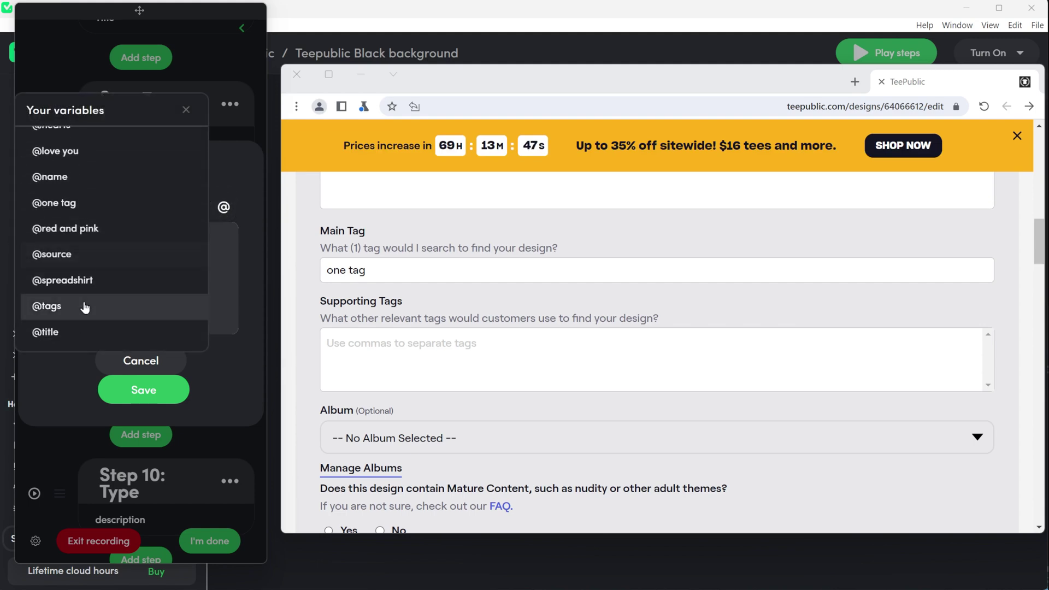
left_click(76, 335)
left_click(144, 390)
scroll(144, 382, "down", 5)
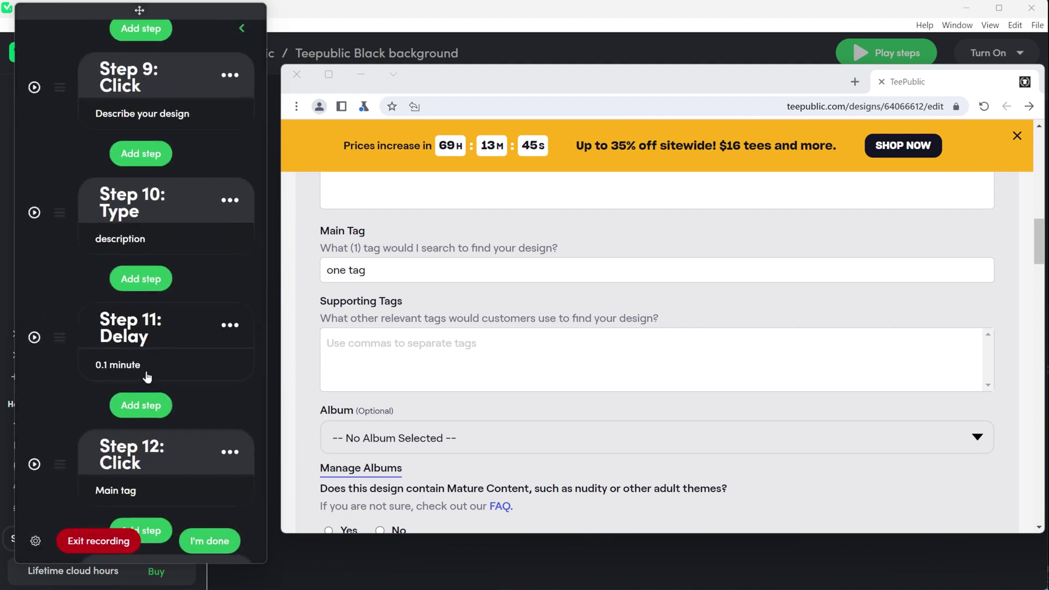
left_click(143, 234)
left_click_drag(100, 236, 40, 240)
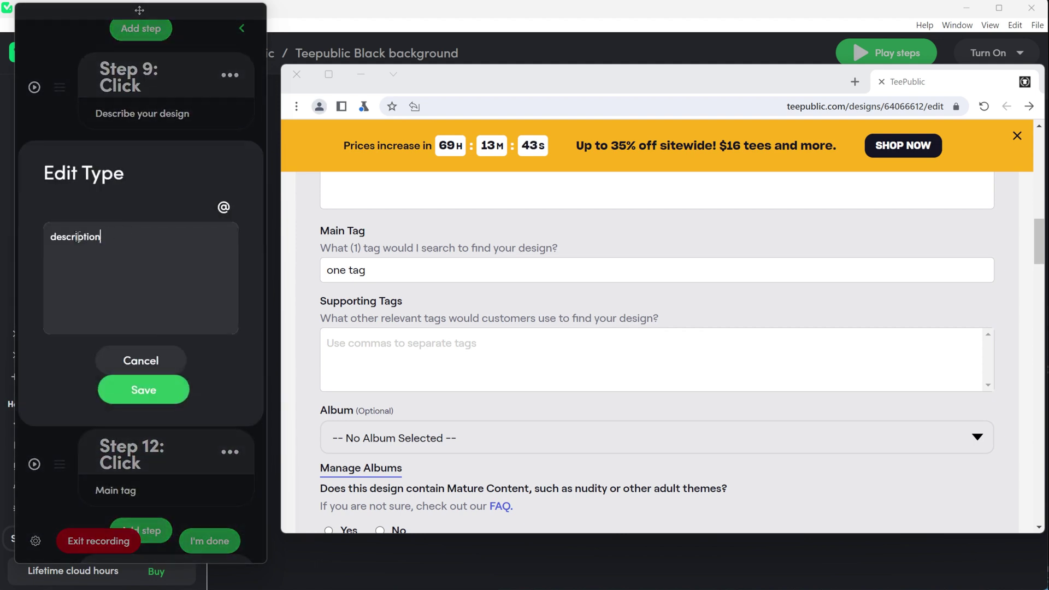
left_click(232, 210)
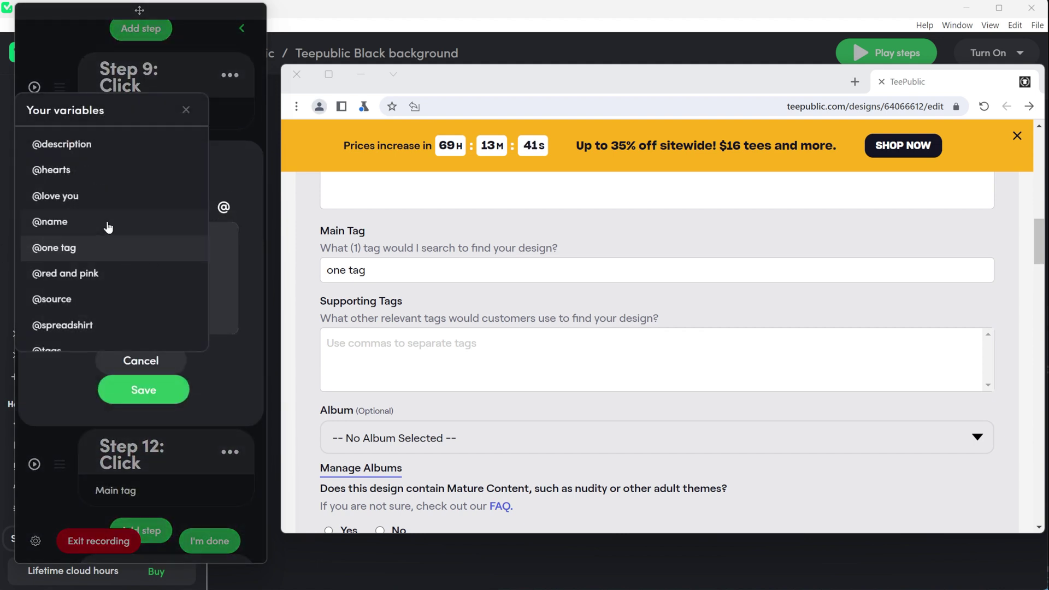
left_click(127, 151)
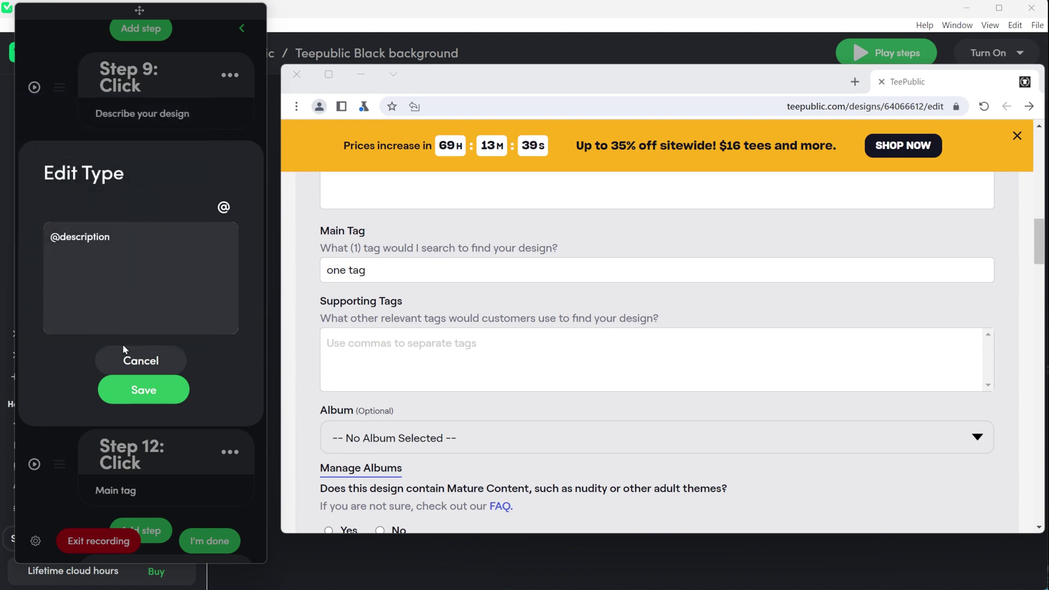
left_click(146, 389)
scroll(152, 349, "down", 5)
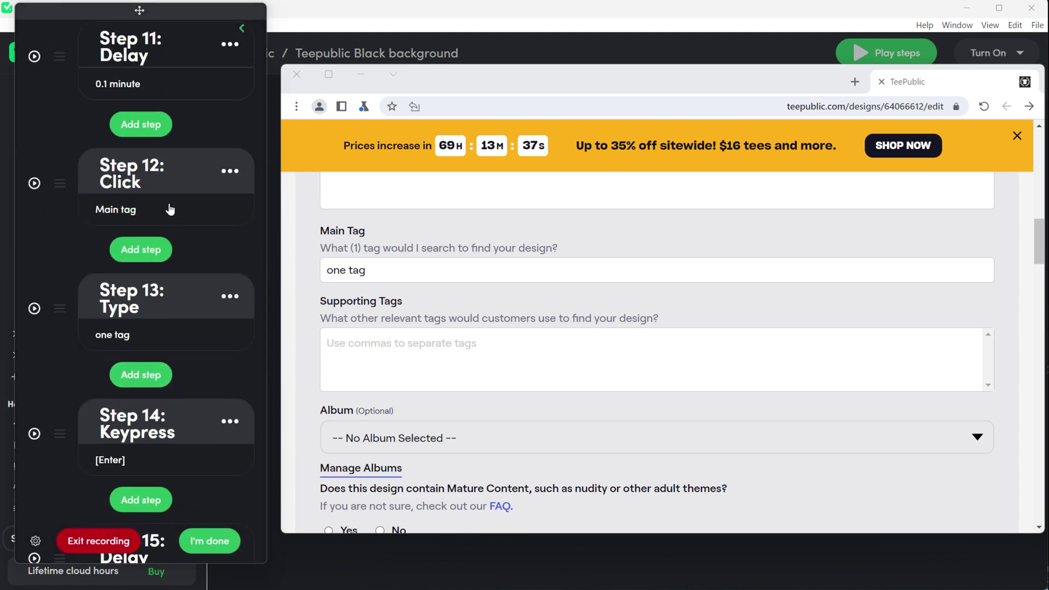
left_click(151, 349)
left_click_drag(86, 237, 31, 235)
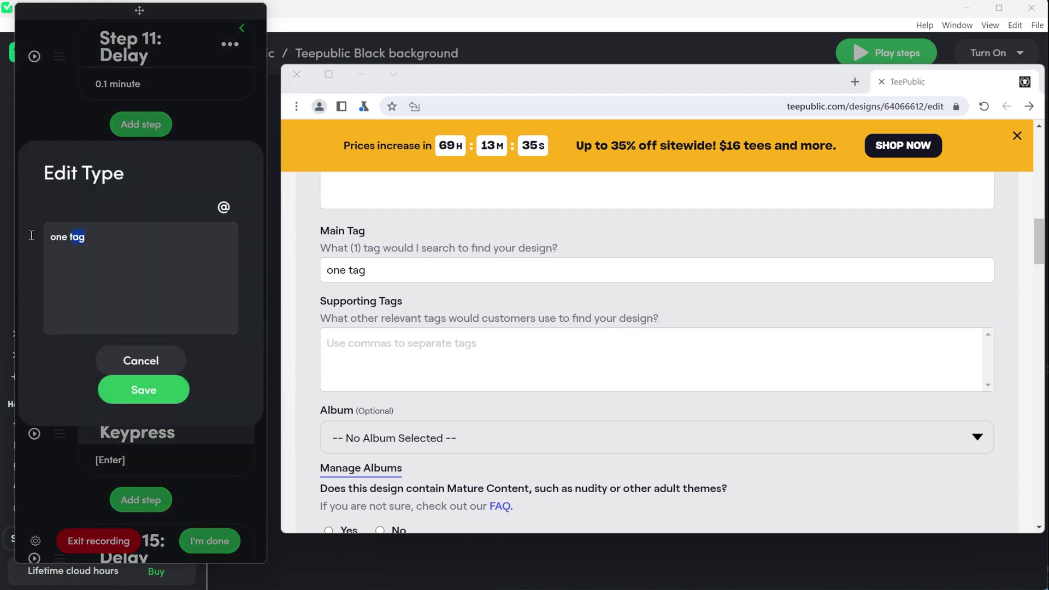
left_click(221, 207)
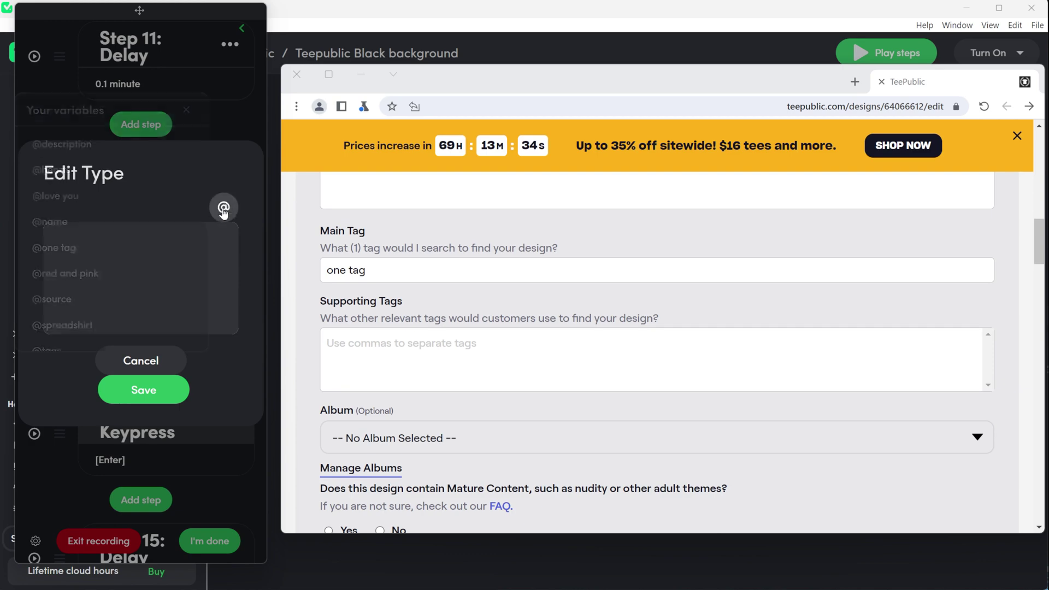
left_click(123, 258)
left_click(143, 389)
scroll(173, 382, "down", 1)
scroll(159, 377, "down", 5)
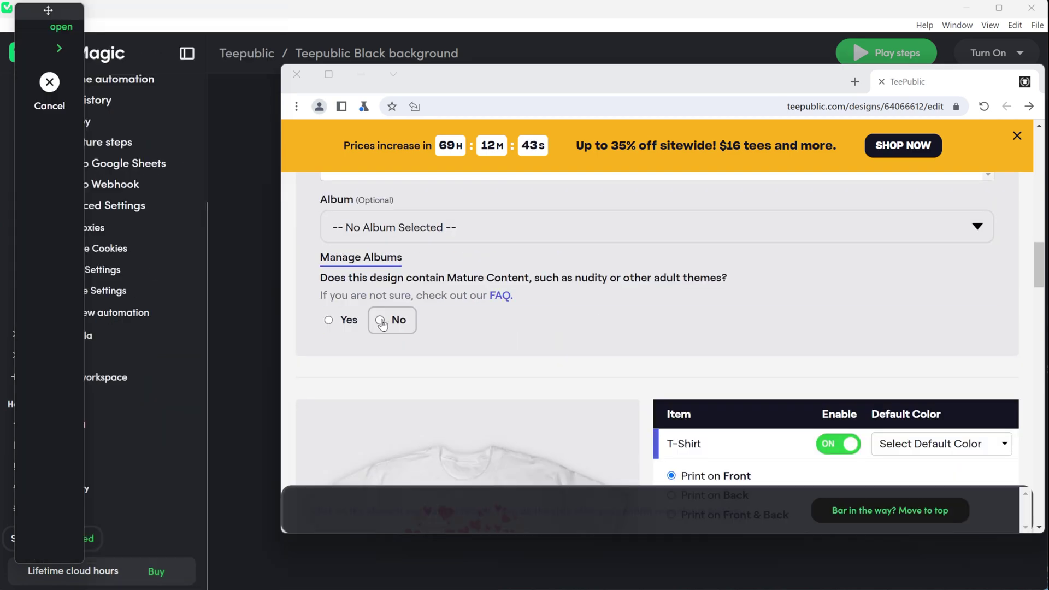
Record a click on No for mature content, followed by a 0.1-minute delay.
left_click(383, 320)
left_click(681, 443)
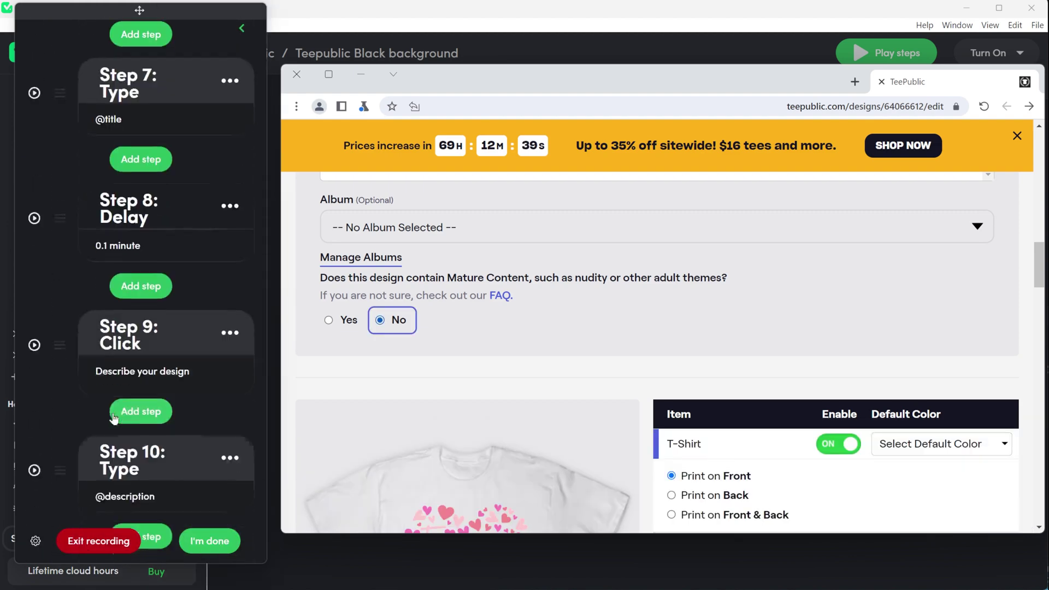
left_click(140, 494)
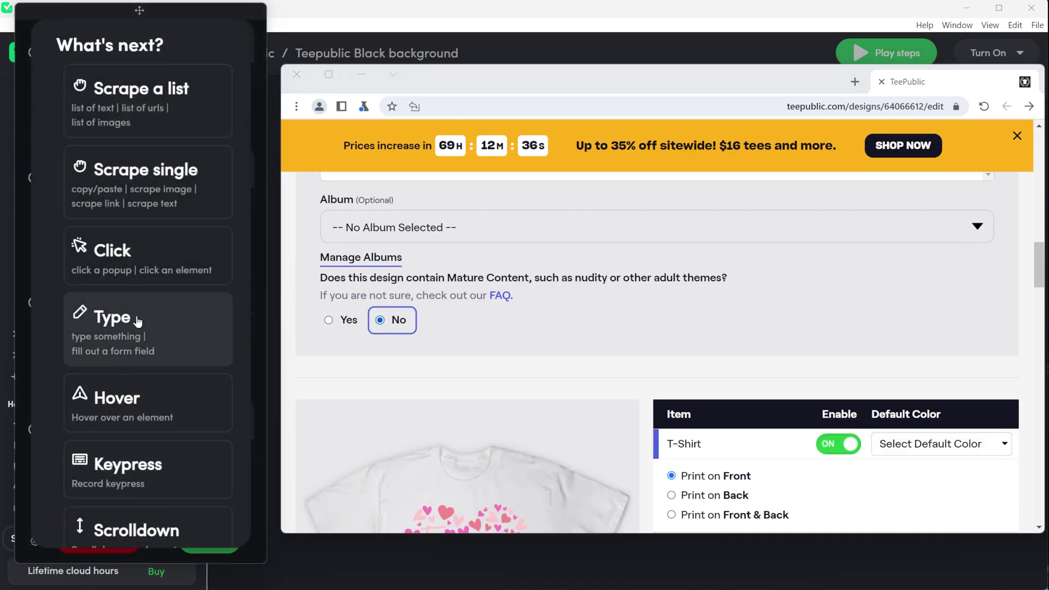
scroll(138, 314, "down", 8)
left_click(71, 294)
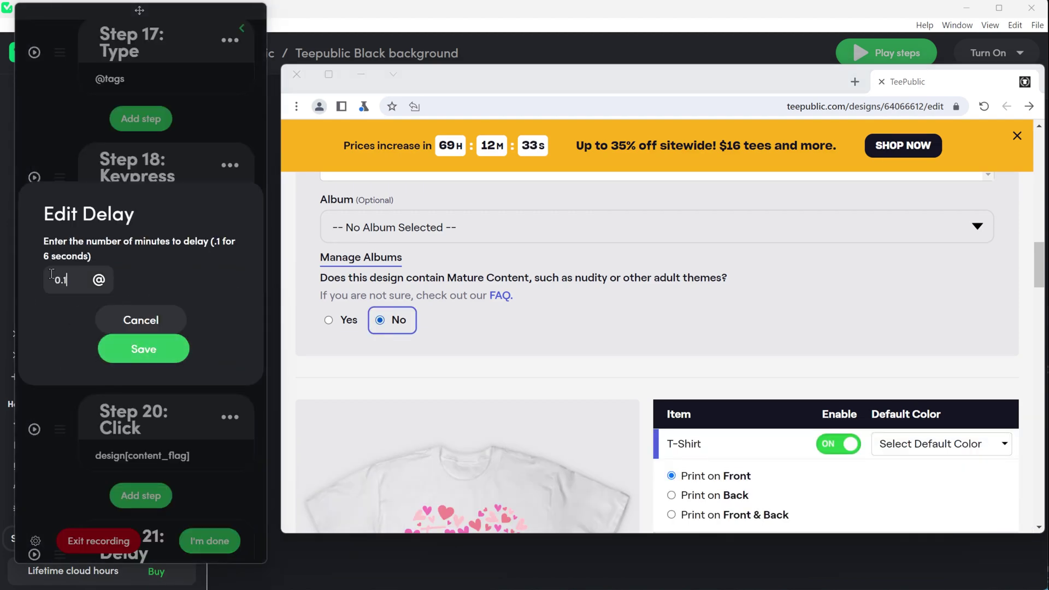
left_click(144, 348)
Record two clicks on the T-Shirt switch, turning the product off and back on.
scroll(919, 358, "down", 3)
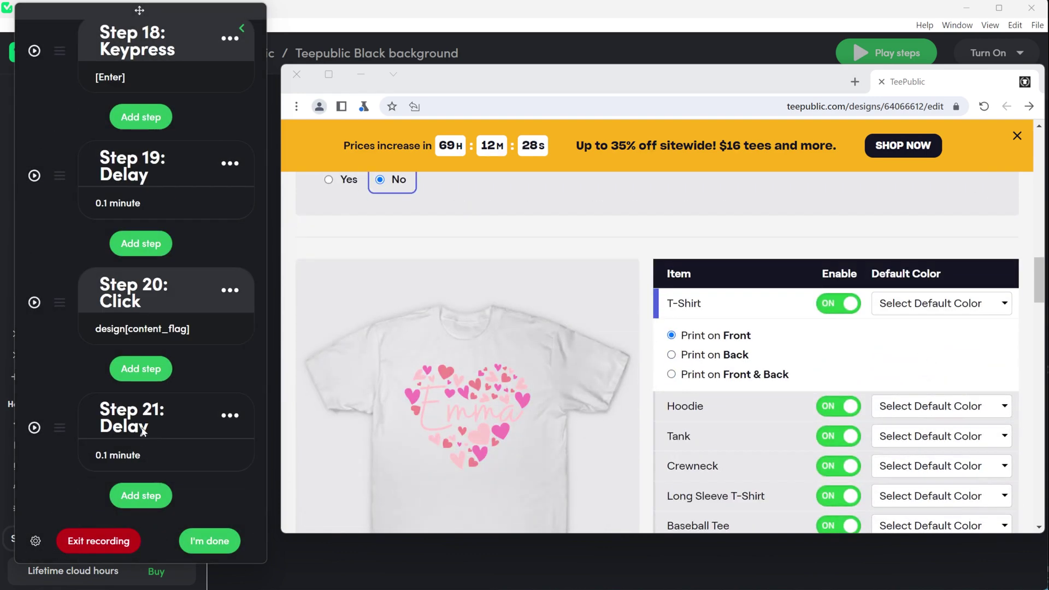
left_click(141, 495)
left_click(113, 248)
left_click(838, 303)
left_click(703, 441)
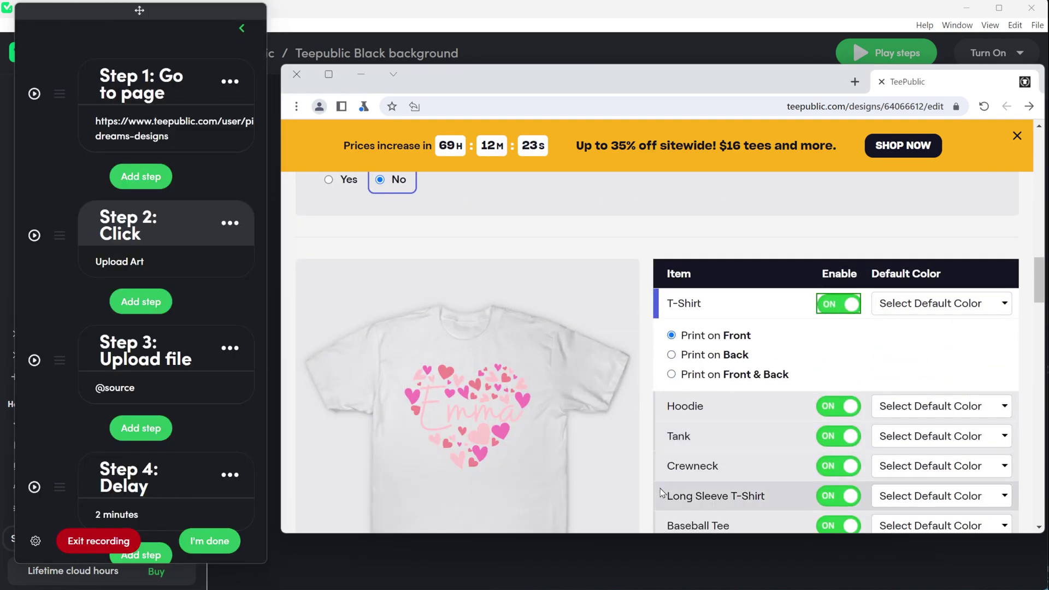
scroll(166, 385, "down", 15)
left_click(141, 495)
left_click(112, 248)
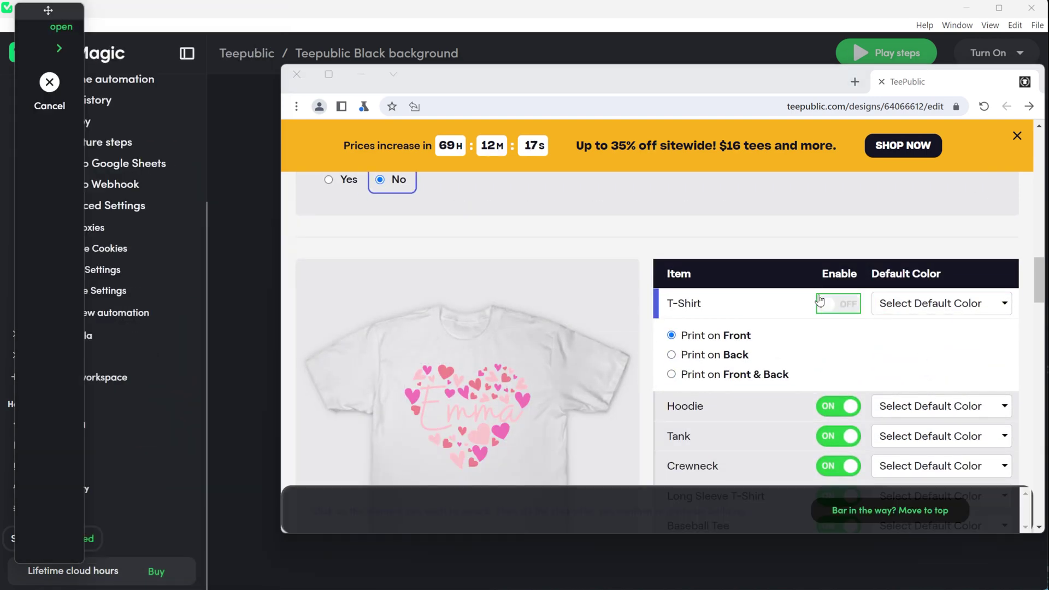
left_click(824, 302)
left_click(679, 442)
scroll(141, 398, "down", 15)
left_click(140, 495)
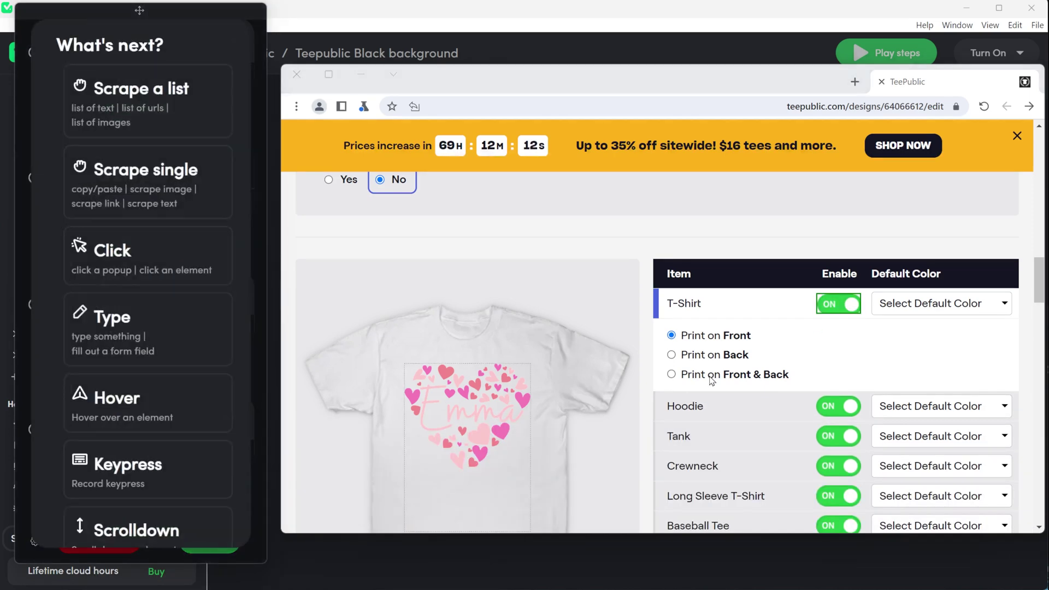
left_click(113, 317)
Record clicks that open the T-Shirt default colour box and choose Black.
left_click(956, 304)
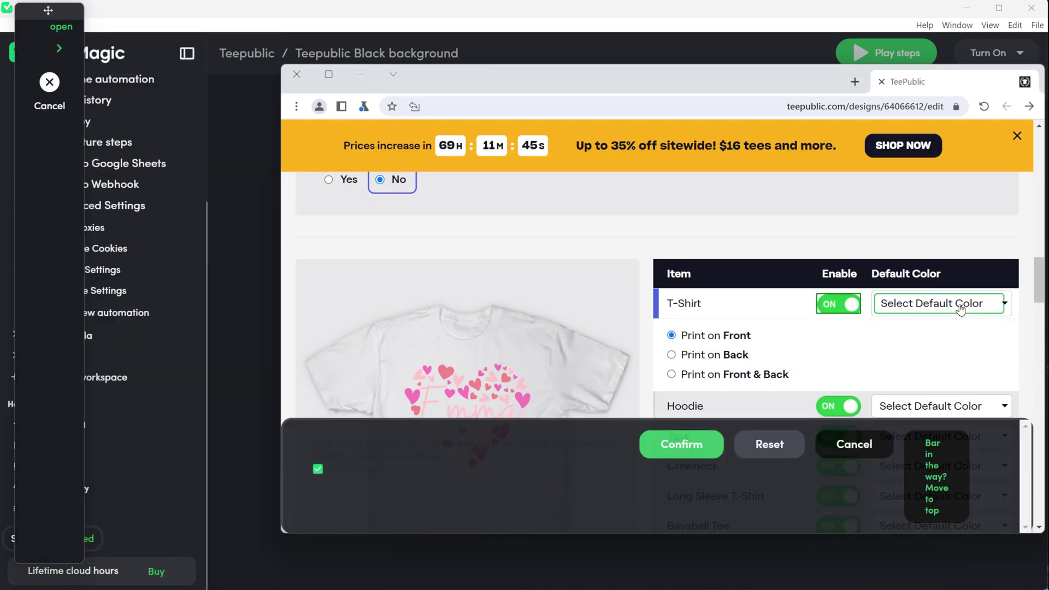
left_click(682, 444)
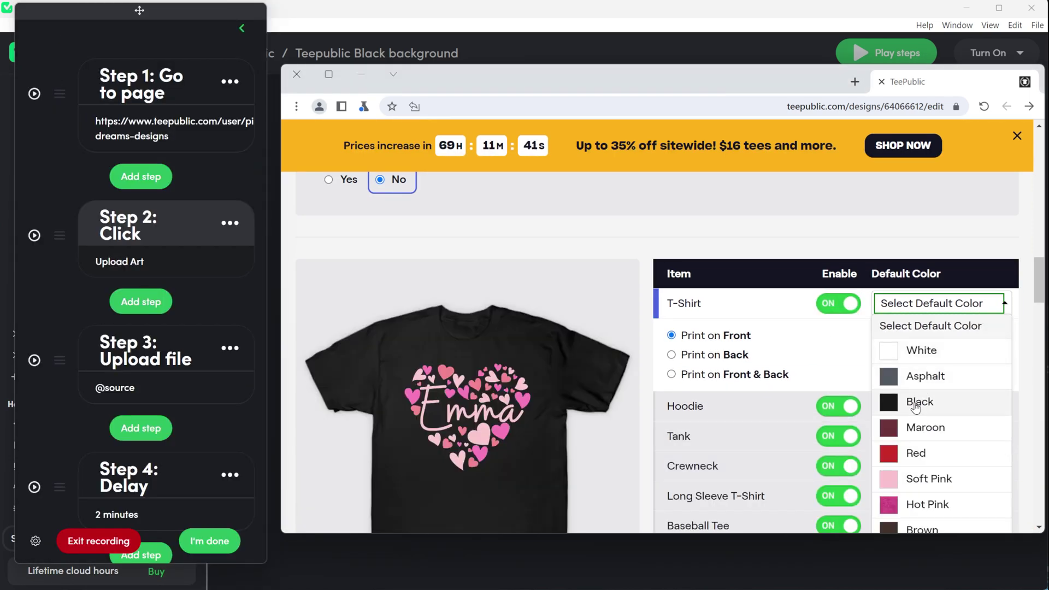
scroll(208, 337, "down", 15)
left_click(140, 495)
left_click(155, 269)
left_click(936, 402)
left_click(683, 444)
scroll(238, 421, "down", 5)
scroll(237, 415, "down", 10)
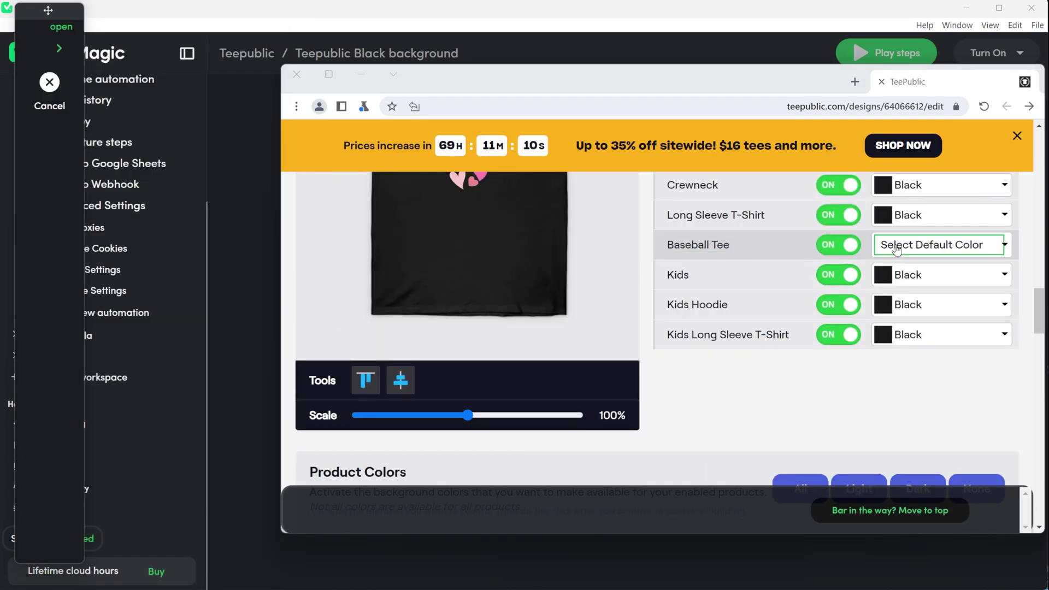
Record clicks that set the Baseball Tee default colour to Black/White.
left_click(928, 244)
left_click(680, 446)
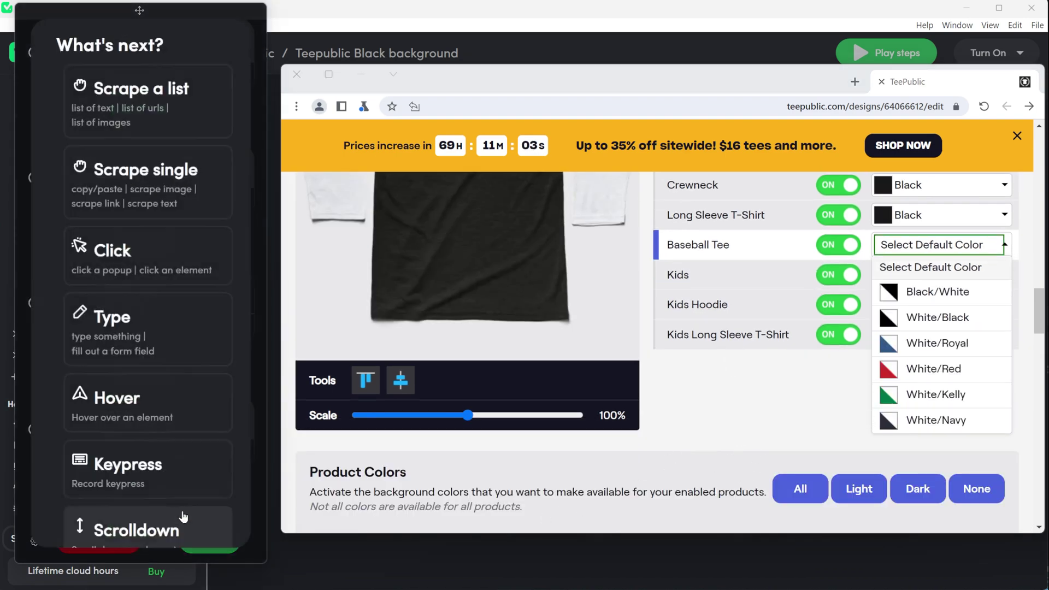
left_click(141, 282)
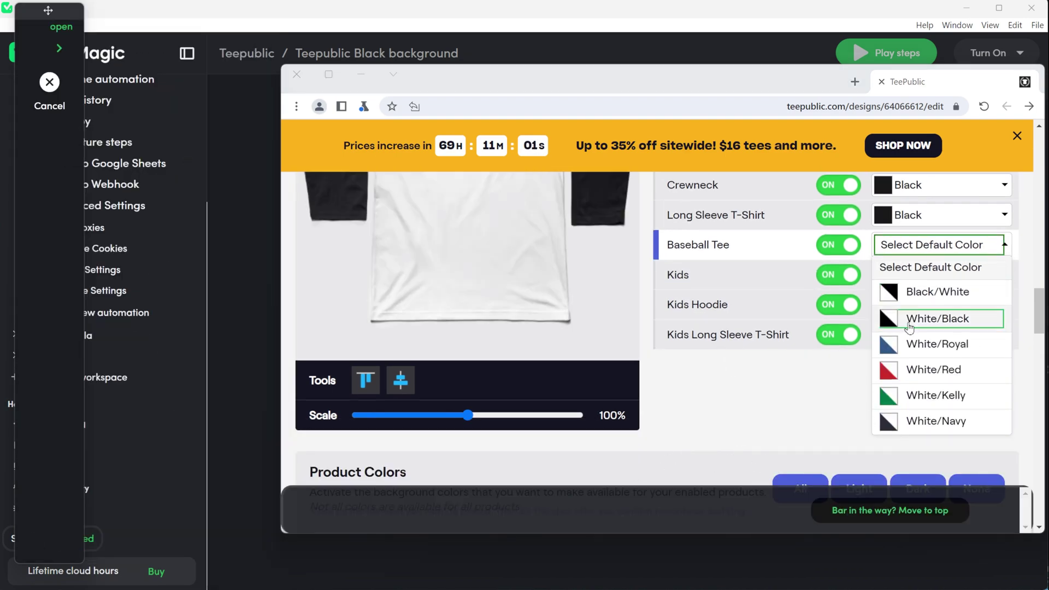
left_click(937, 301)
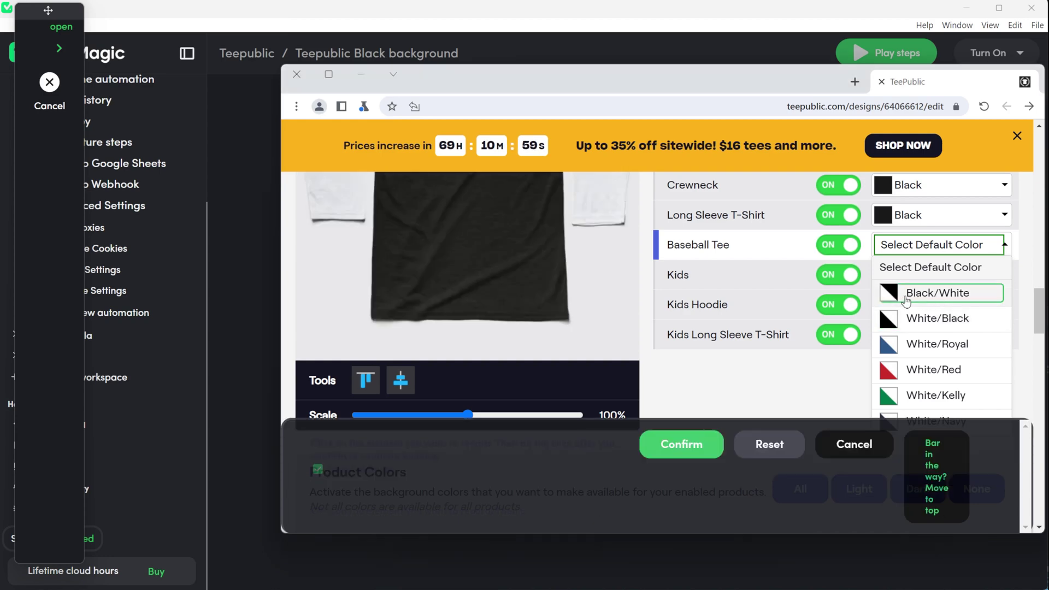
left_click(678, 442)
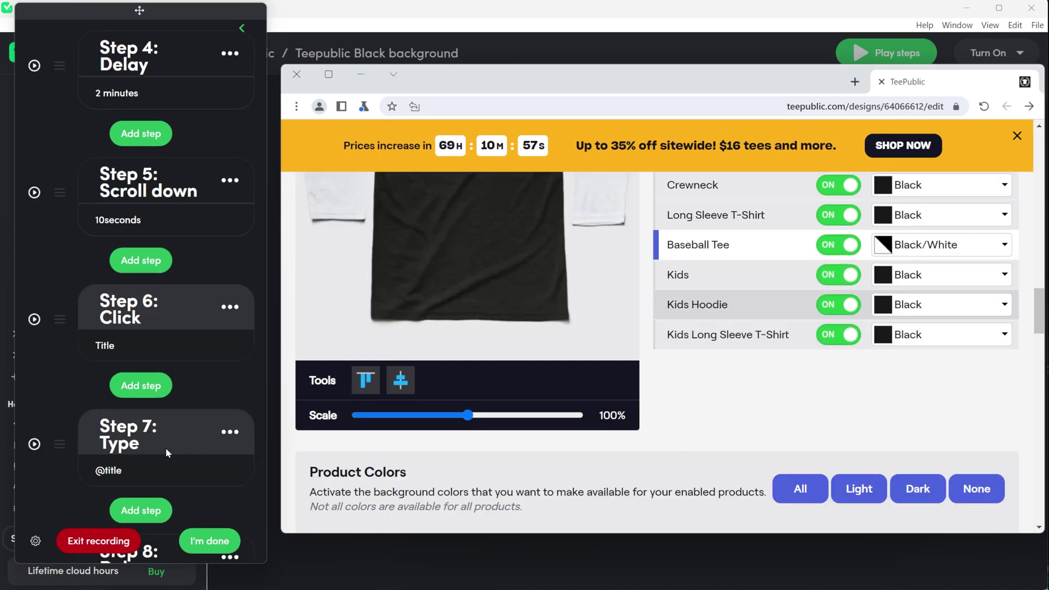
left_click(141, 495)
scroll(159, 383, "down", 8)
Add a 0.1-minute Delay step.
left_click(93, 347)
type("0.1")
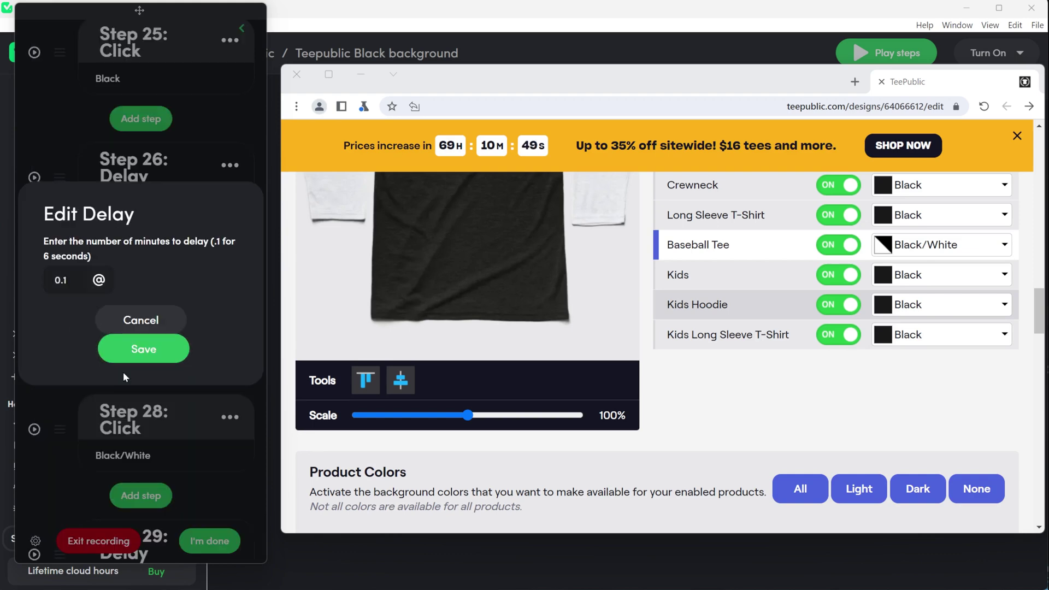
left_click(144, 348)
scroll(560, 382, "down", 15)
scroll(560, 426, "down", 3)
scroll(145, 468, "down", 2)
Record clicks that tick the terms agreement checkbox and press Publish, then finish recording.
left_click(141, 495)
left_click(112, 253)
left_click(529, 221)
left_click(149, 498)
left_click(113, 251)
left_click(547, 300)
left_click(674, 442)
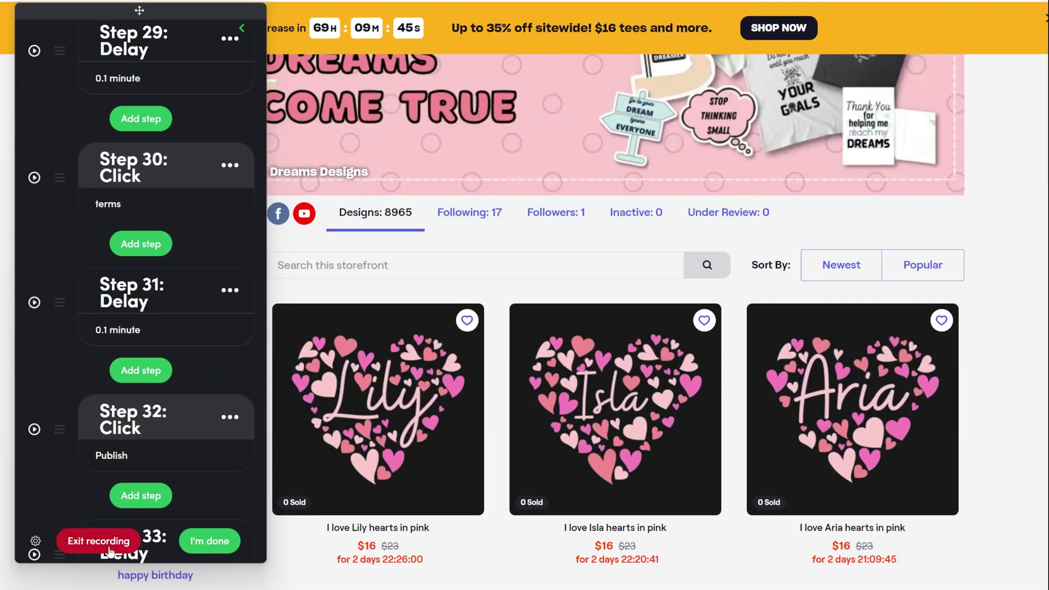
left_click(210, 540)
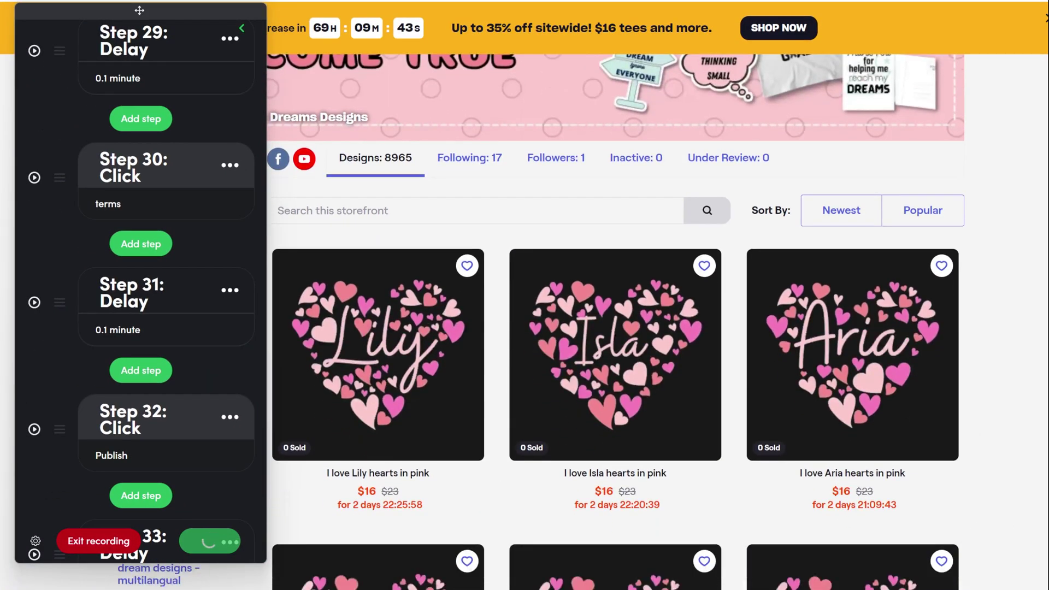
Add a Loop step to the automation from the step list.
scroll(812, 382, "down", 20)
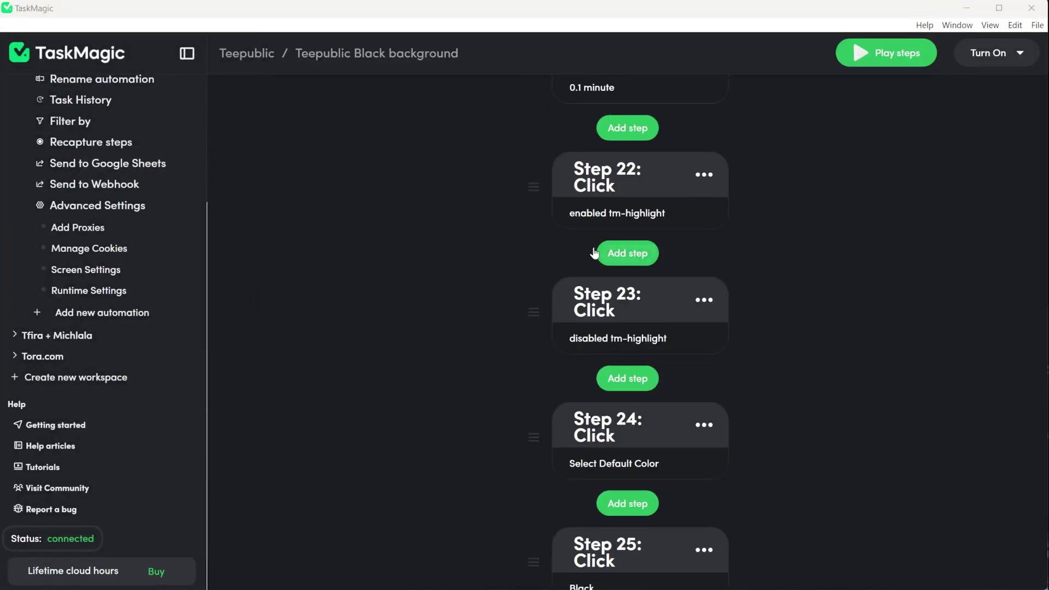
left_click(633, 253)
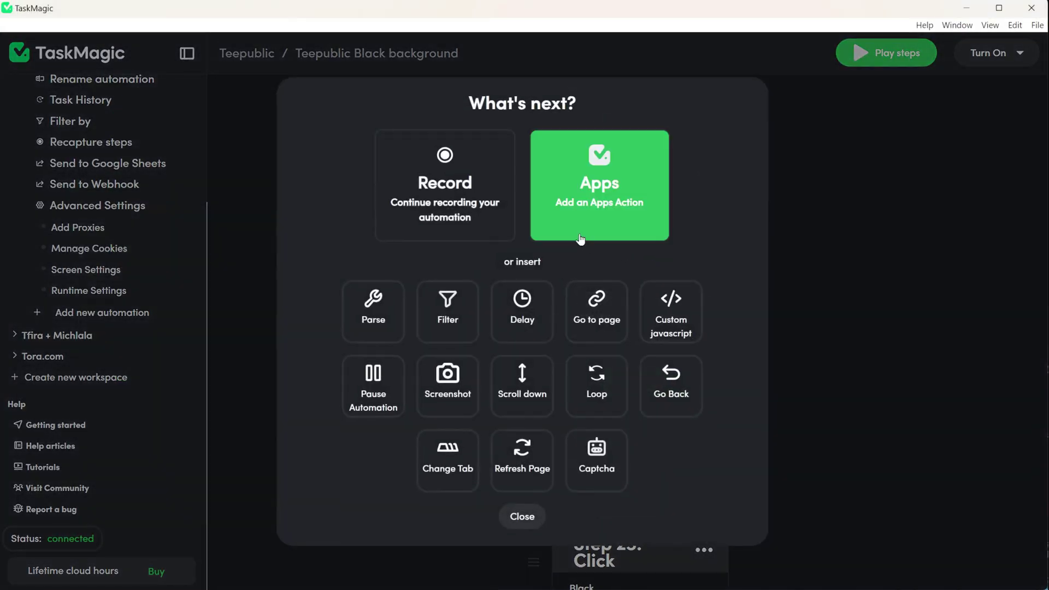
left_click(486, 205)
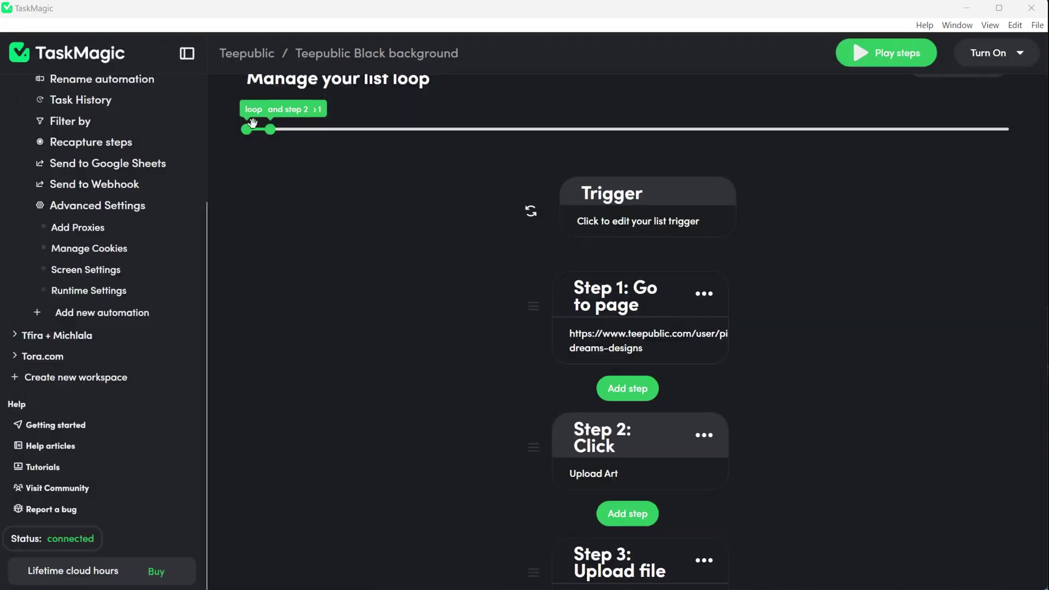
Extend the loop to repeat steps 2 through 33 and open the list trigger setup.
left_click_drag(273, 129, 1011, 154)
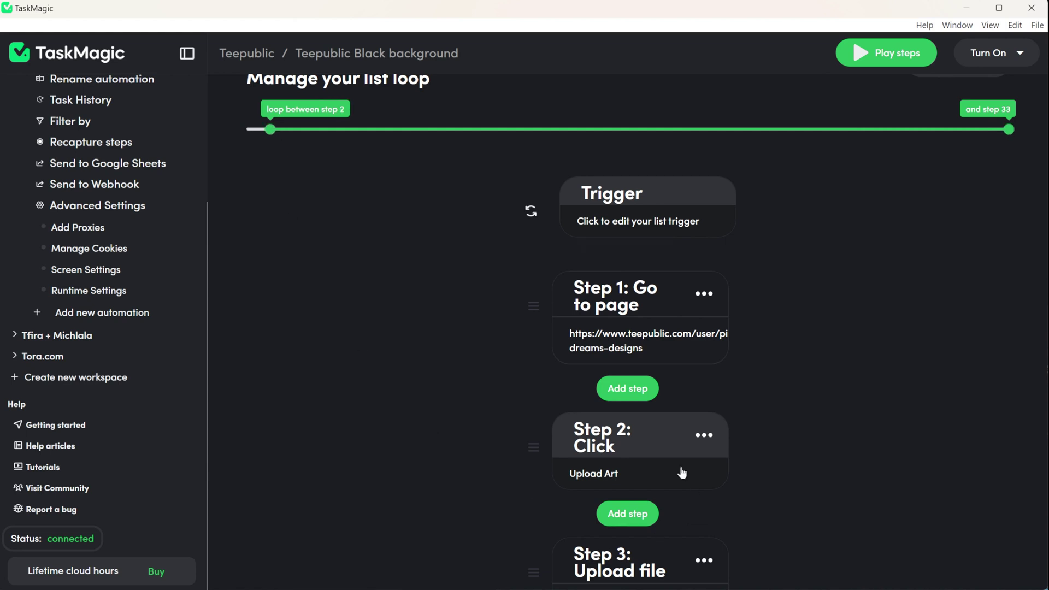
left_click(666, 218)
scroll(860, 468, "down", 1)
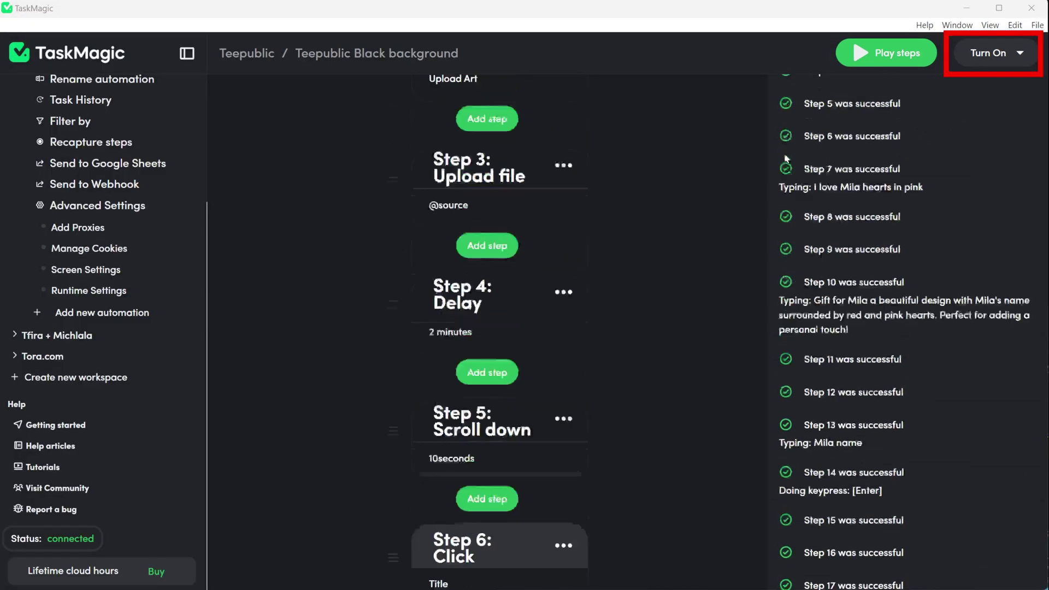
Turn the automation on from desktop and save Screen Settings with 'Always show browser' ticked.
scroll(785, 158, "up", 8)
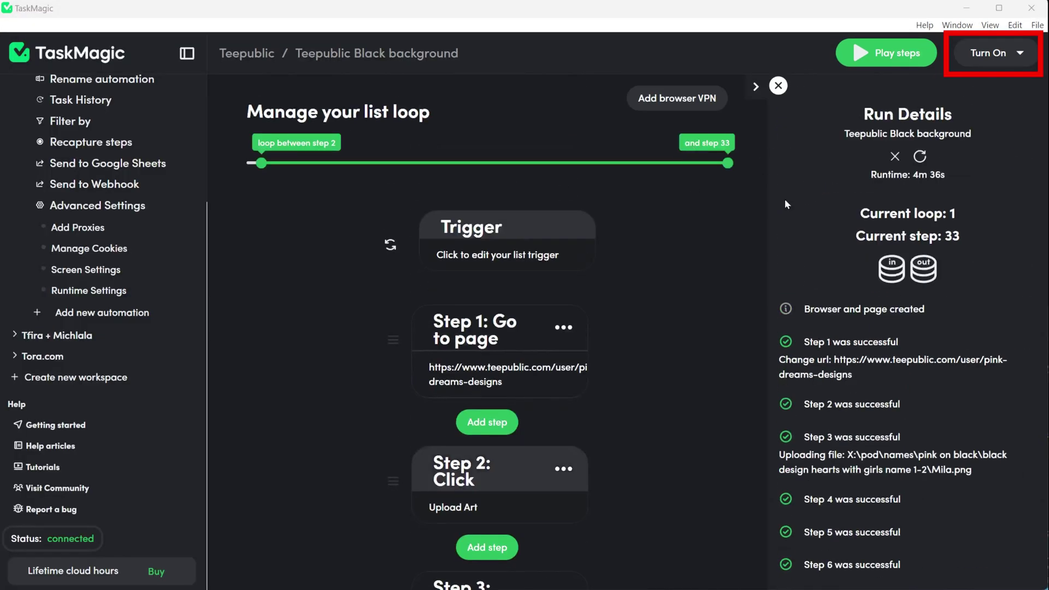
left_click(997, 62)
left_click(934, 87)
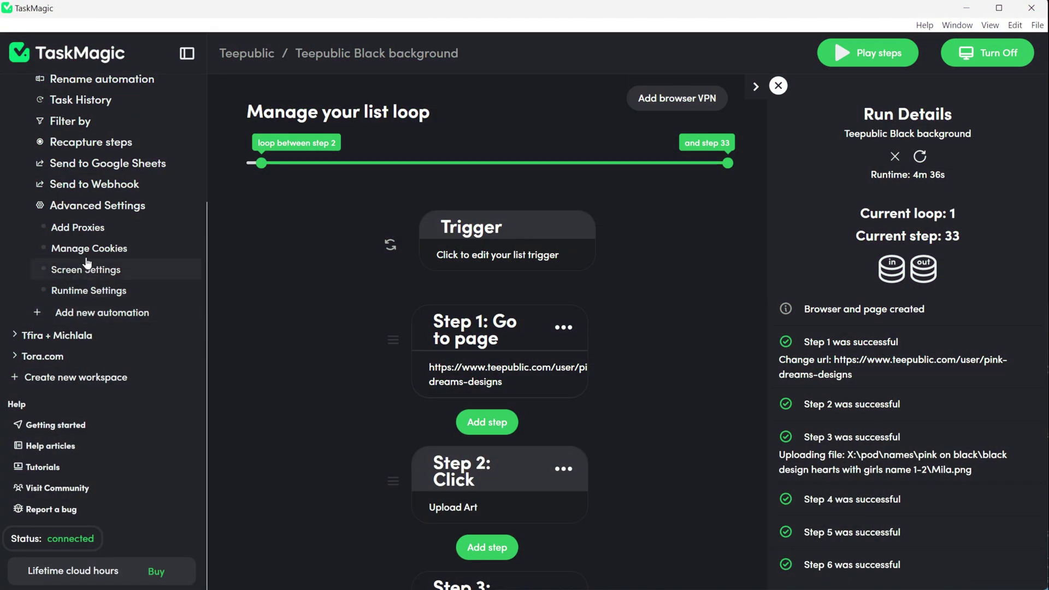
left_click(95, 270)
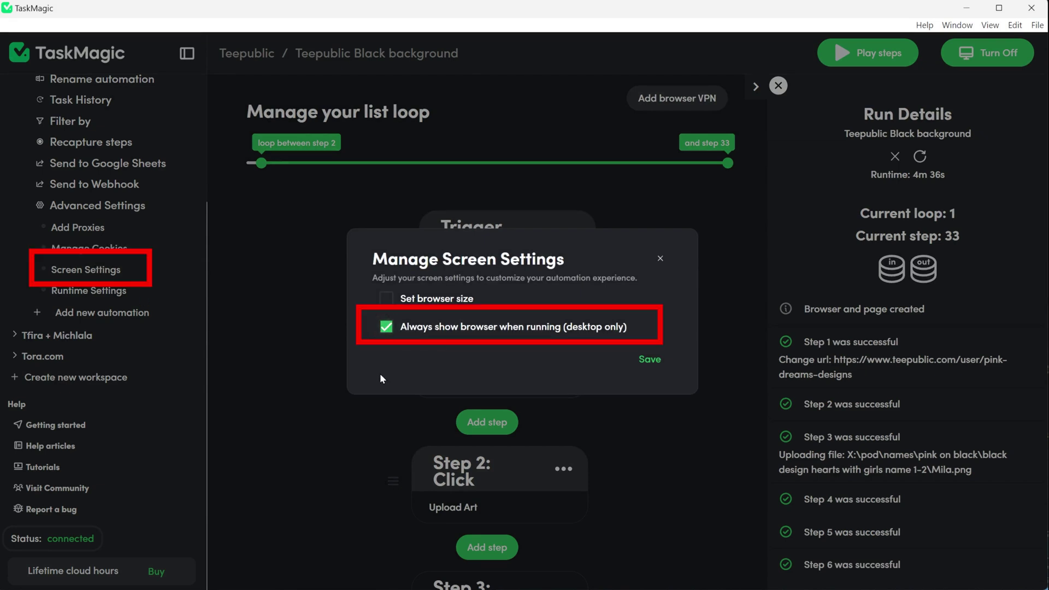
left_click(649, 359)
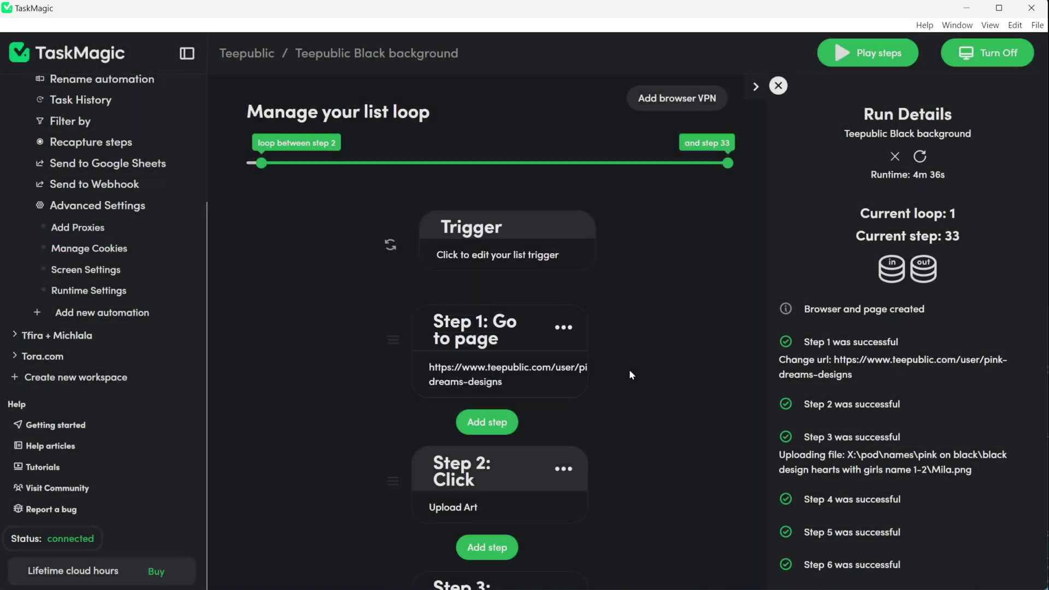